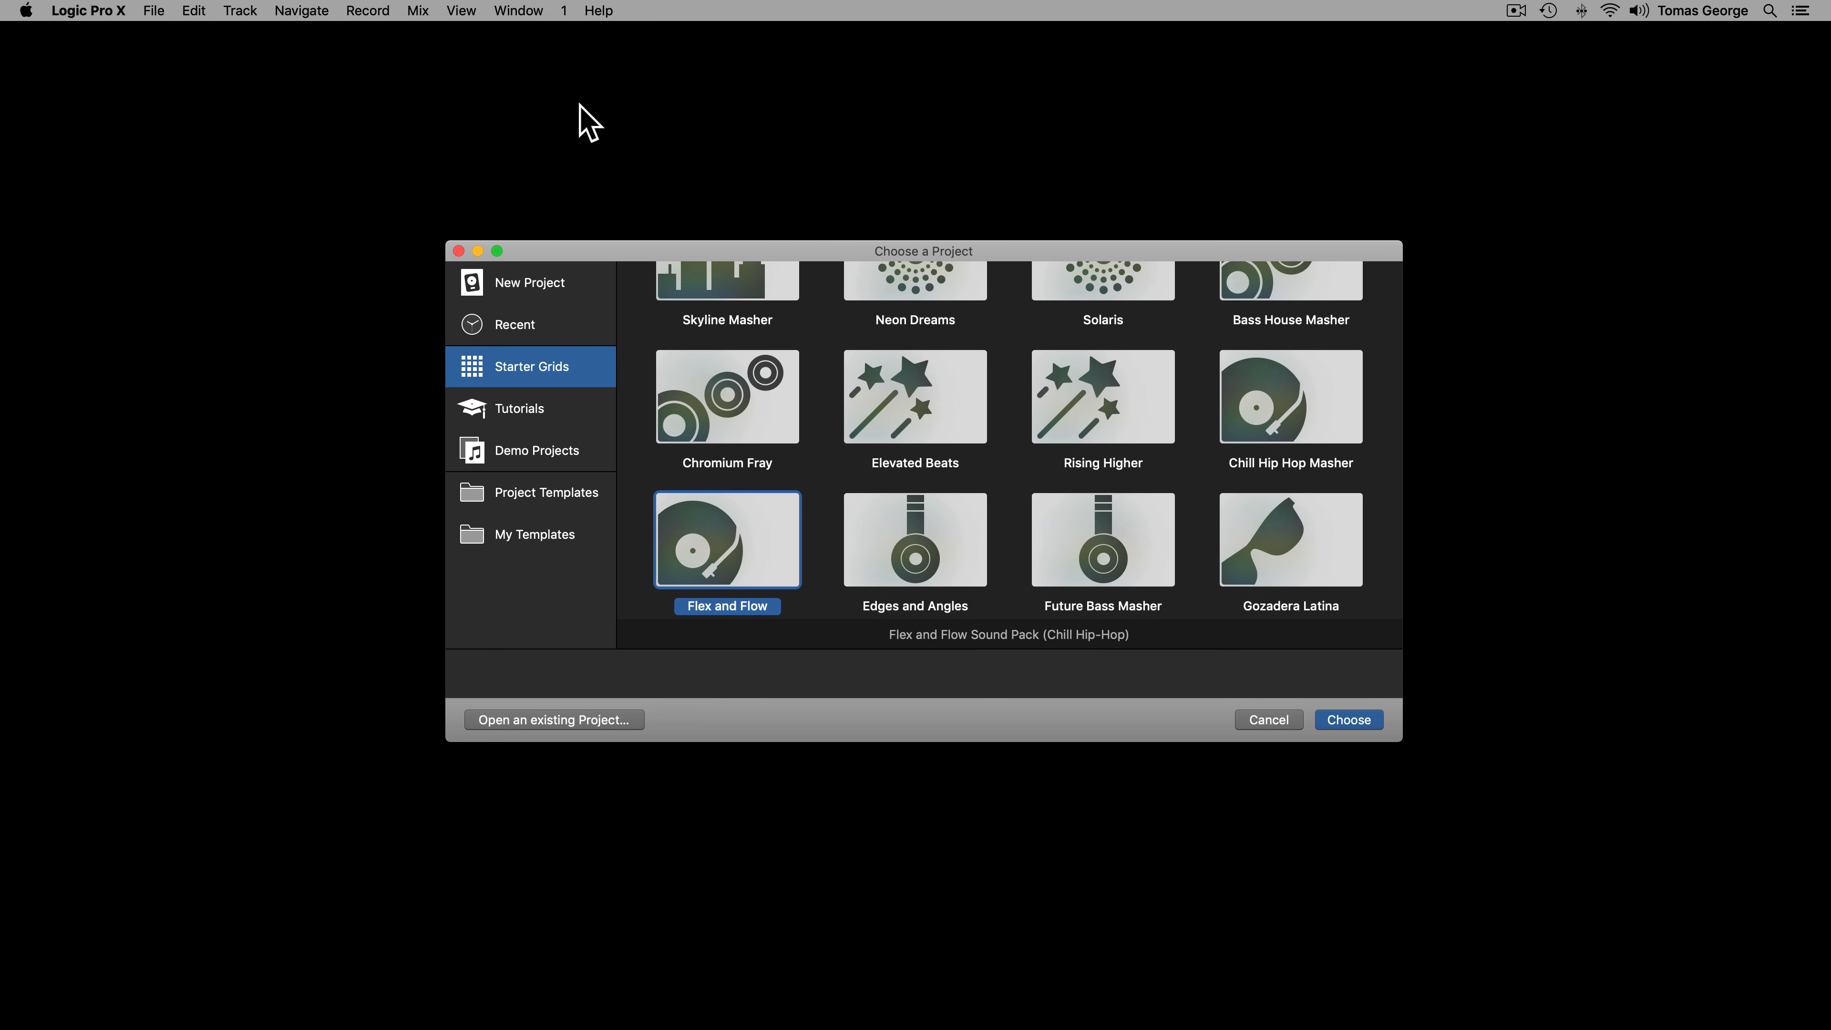
Create a new project from the Flex and Flow starter grid
left_click(152, 10)
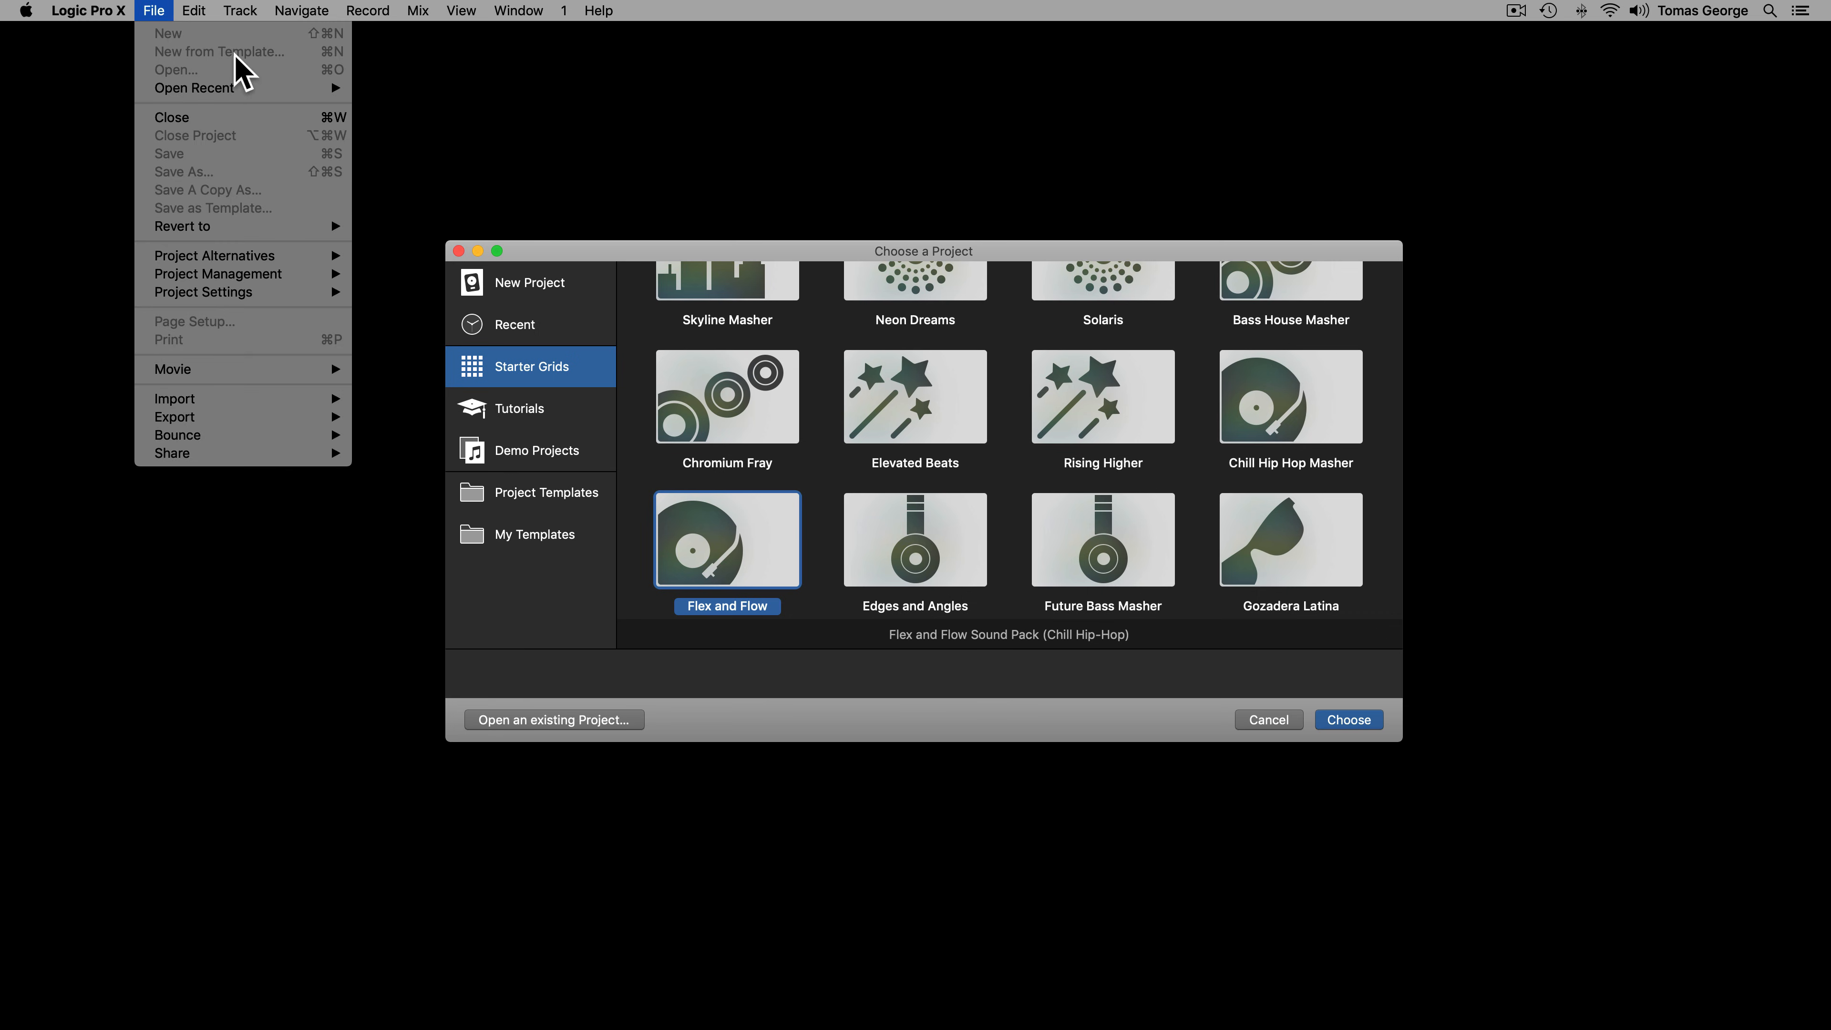
left_click(409, 100)
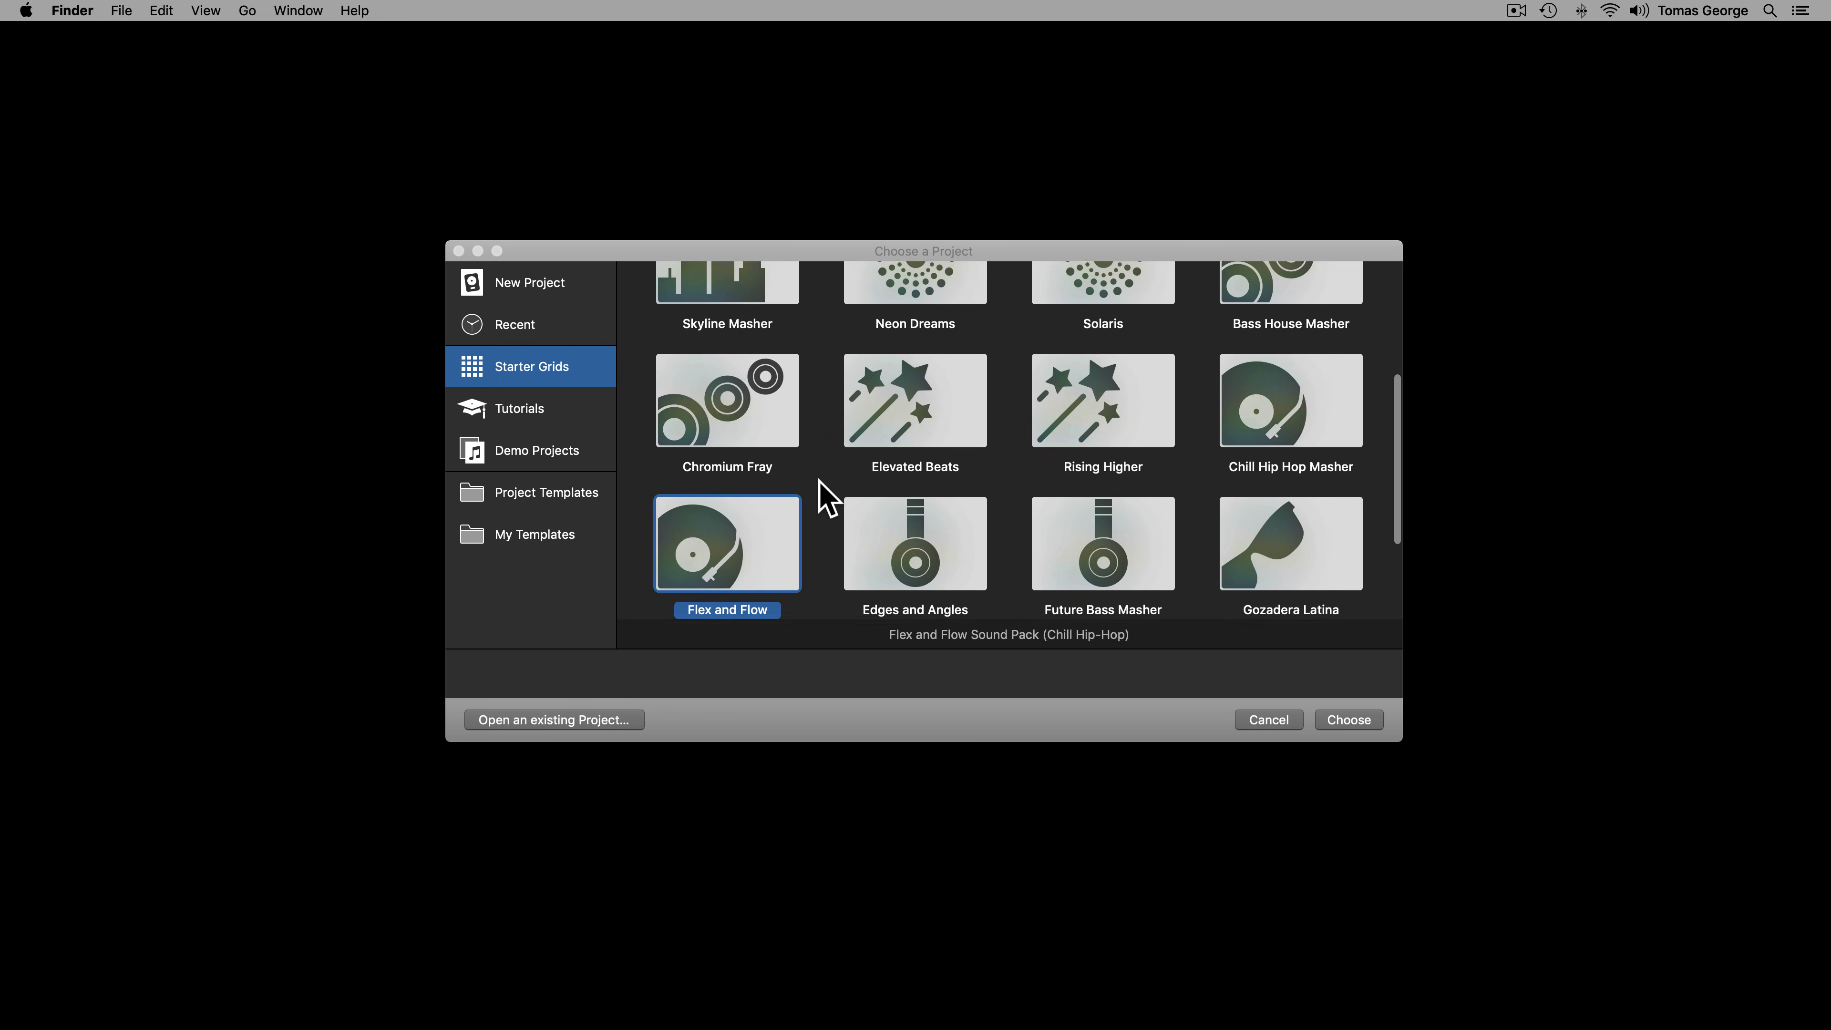
scroll(819, 481, "up", 5)
scroll(819, 498, "down", 5)
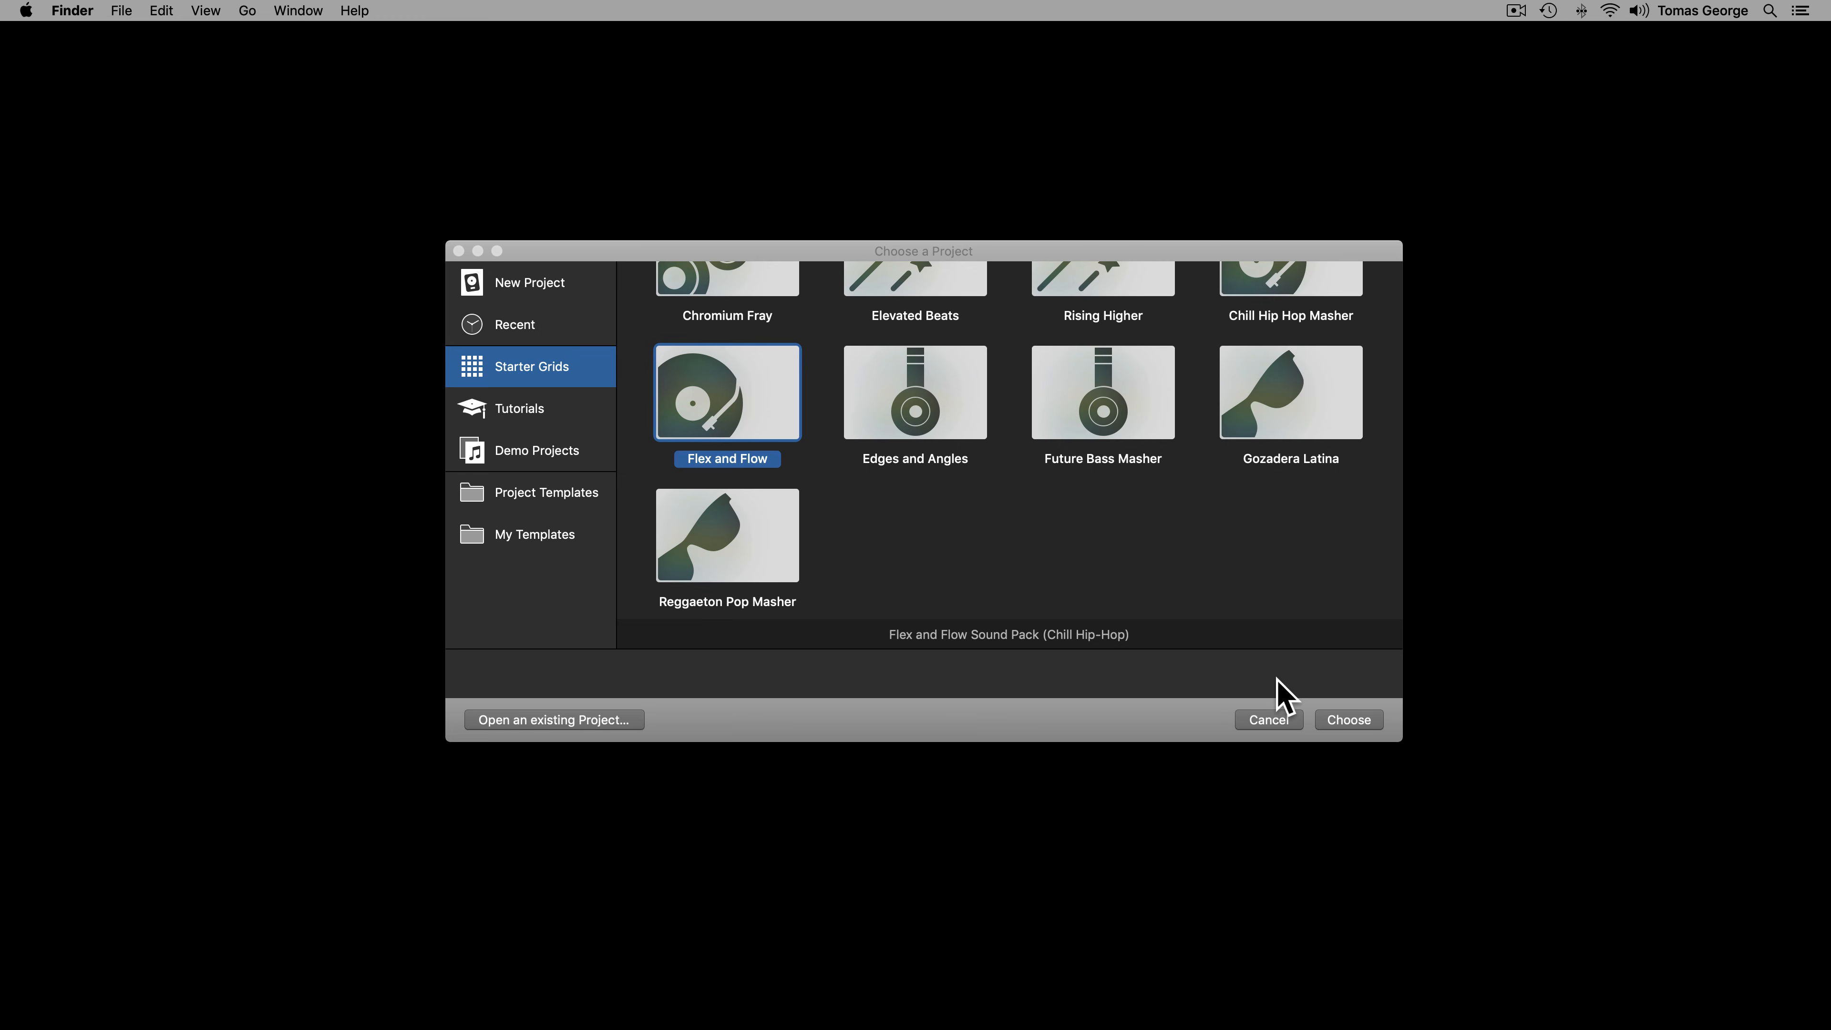
left_click(1343, 720)
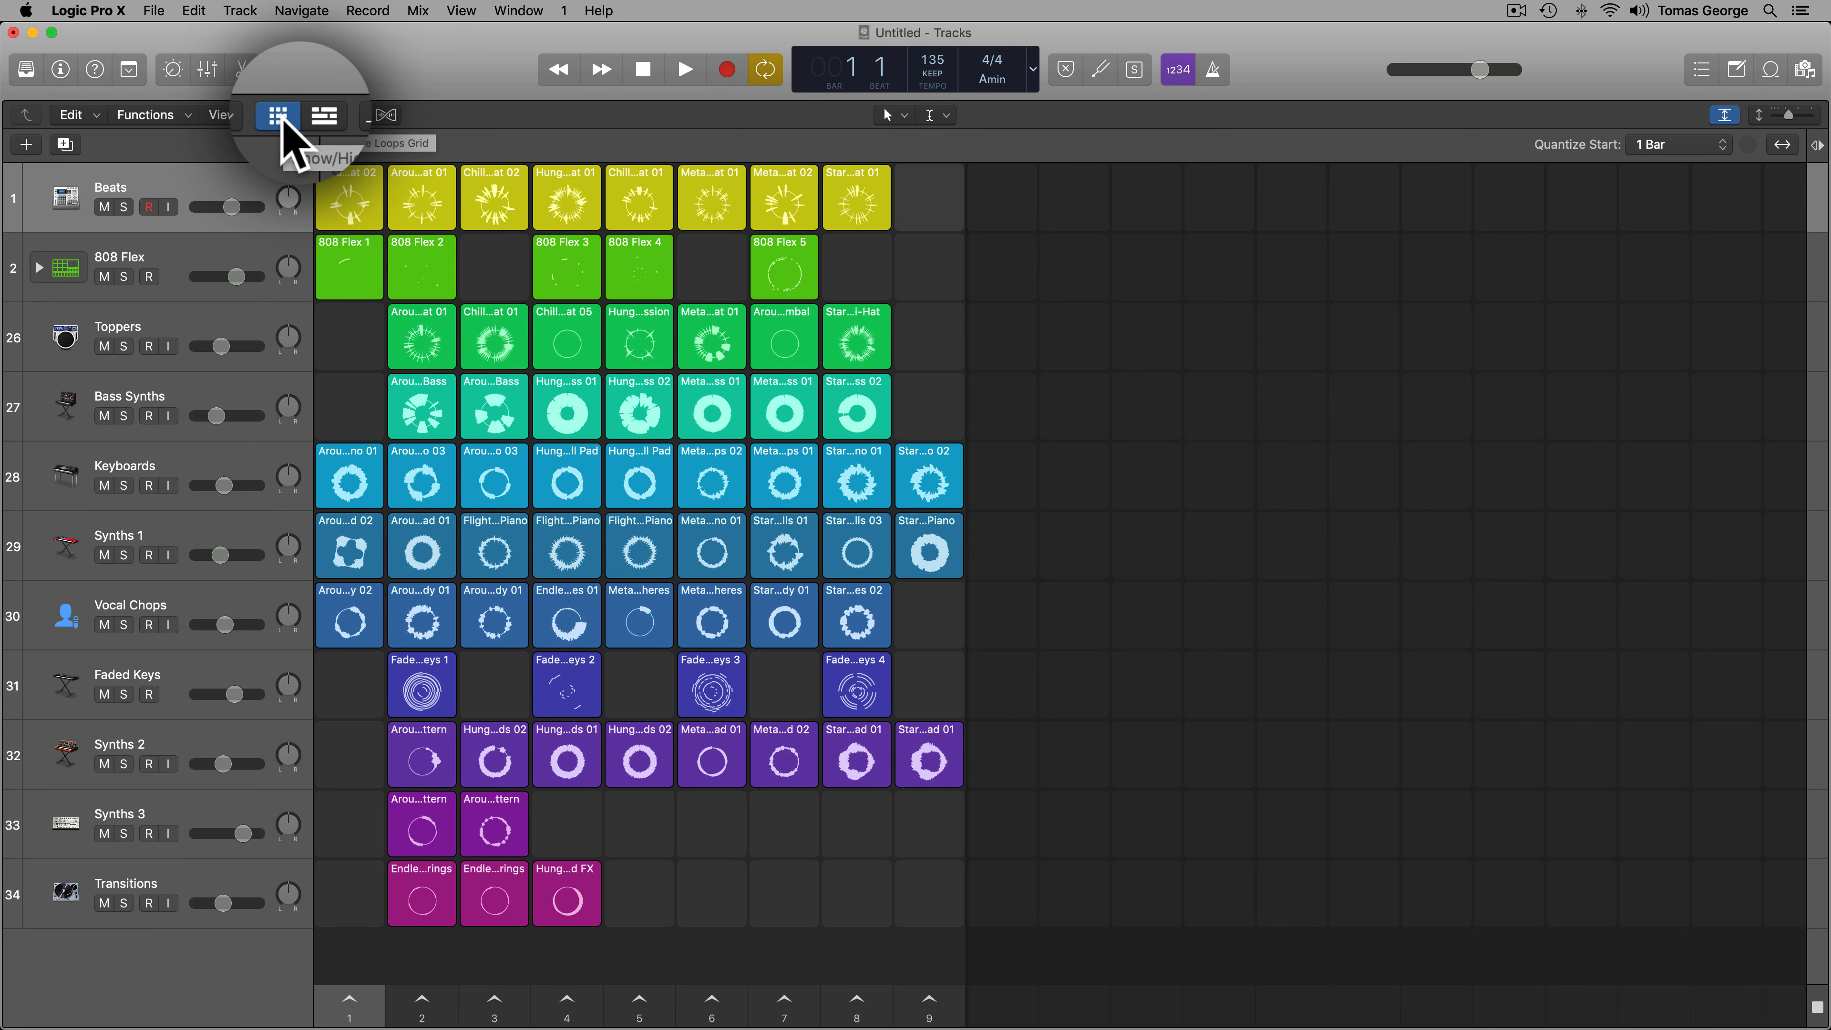
Show the Tracks area beside the Live Loops grid and widen the grid to about column 13
left_click(326, 117)
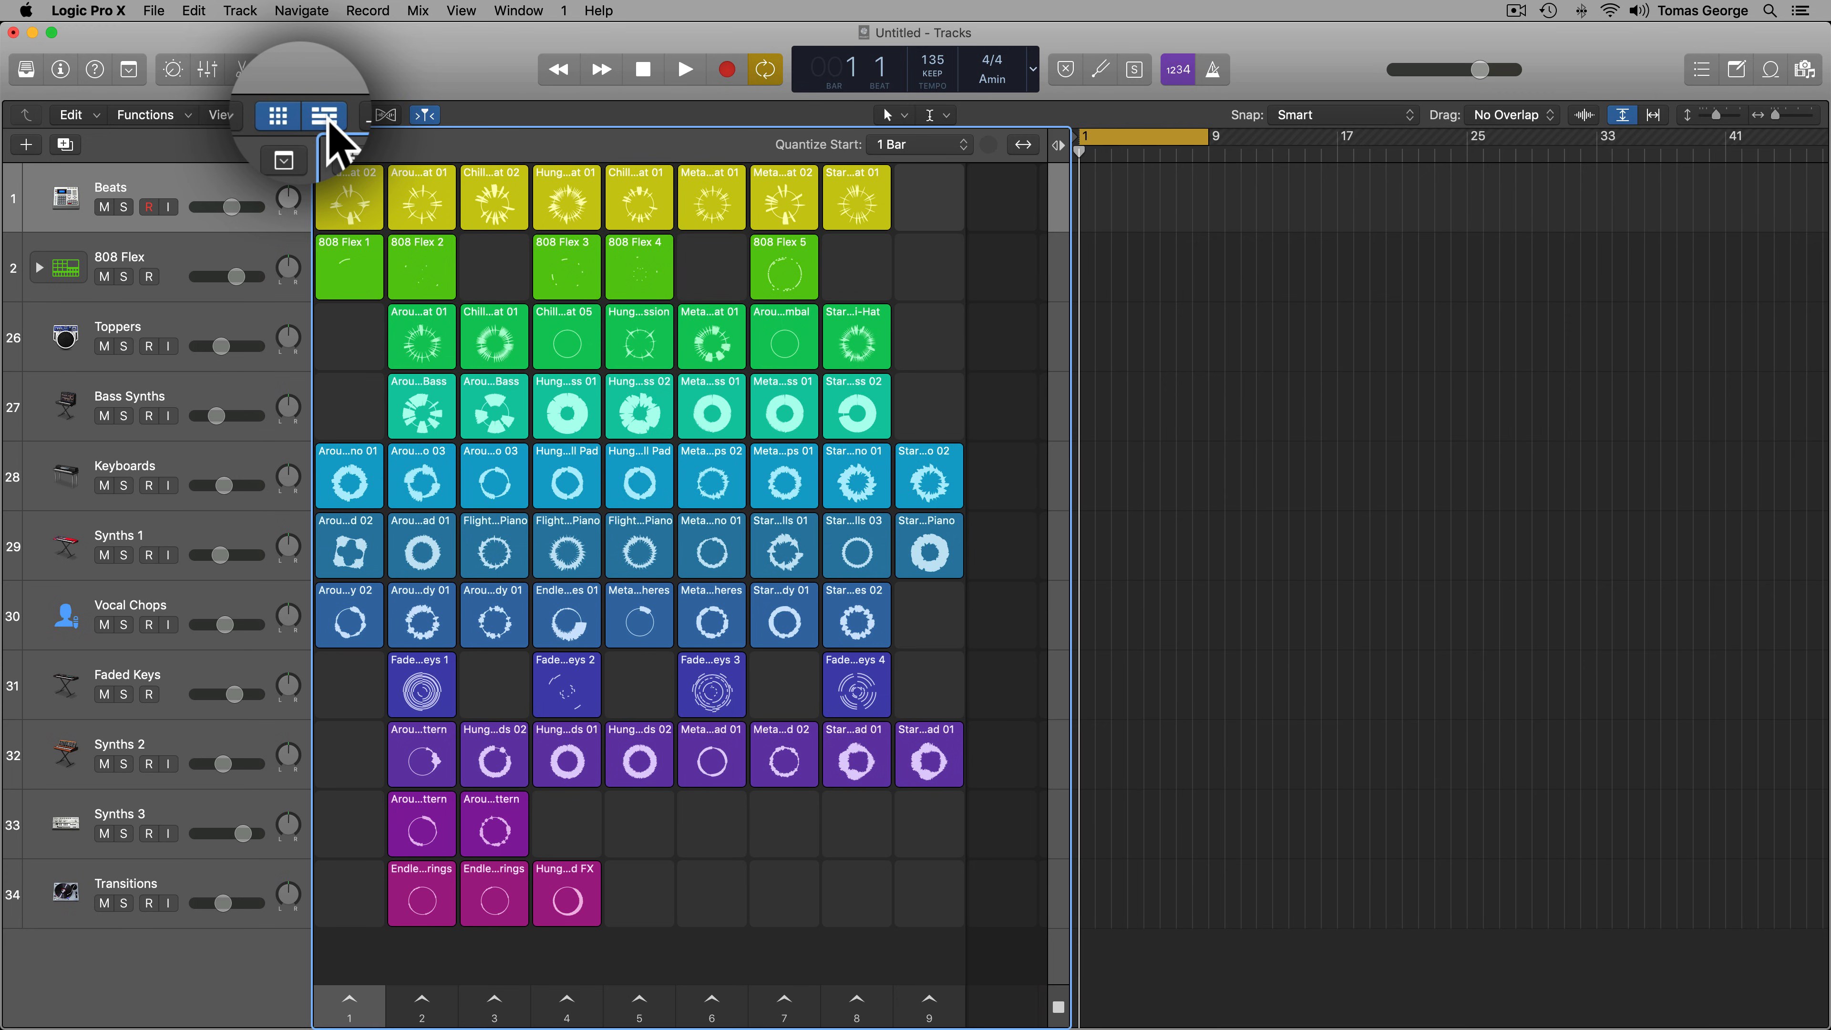
left_click(294, 117)
left_click(327, 118)
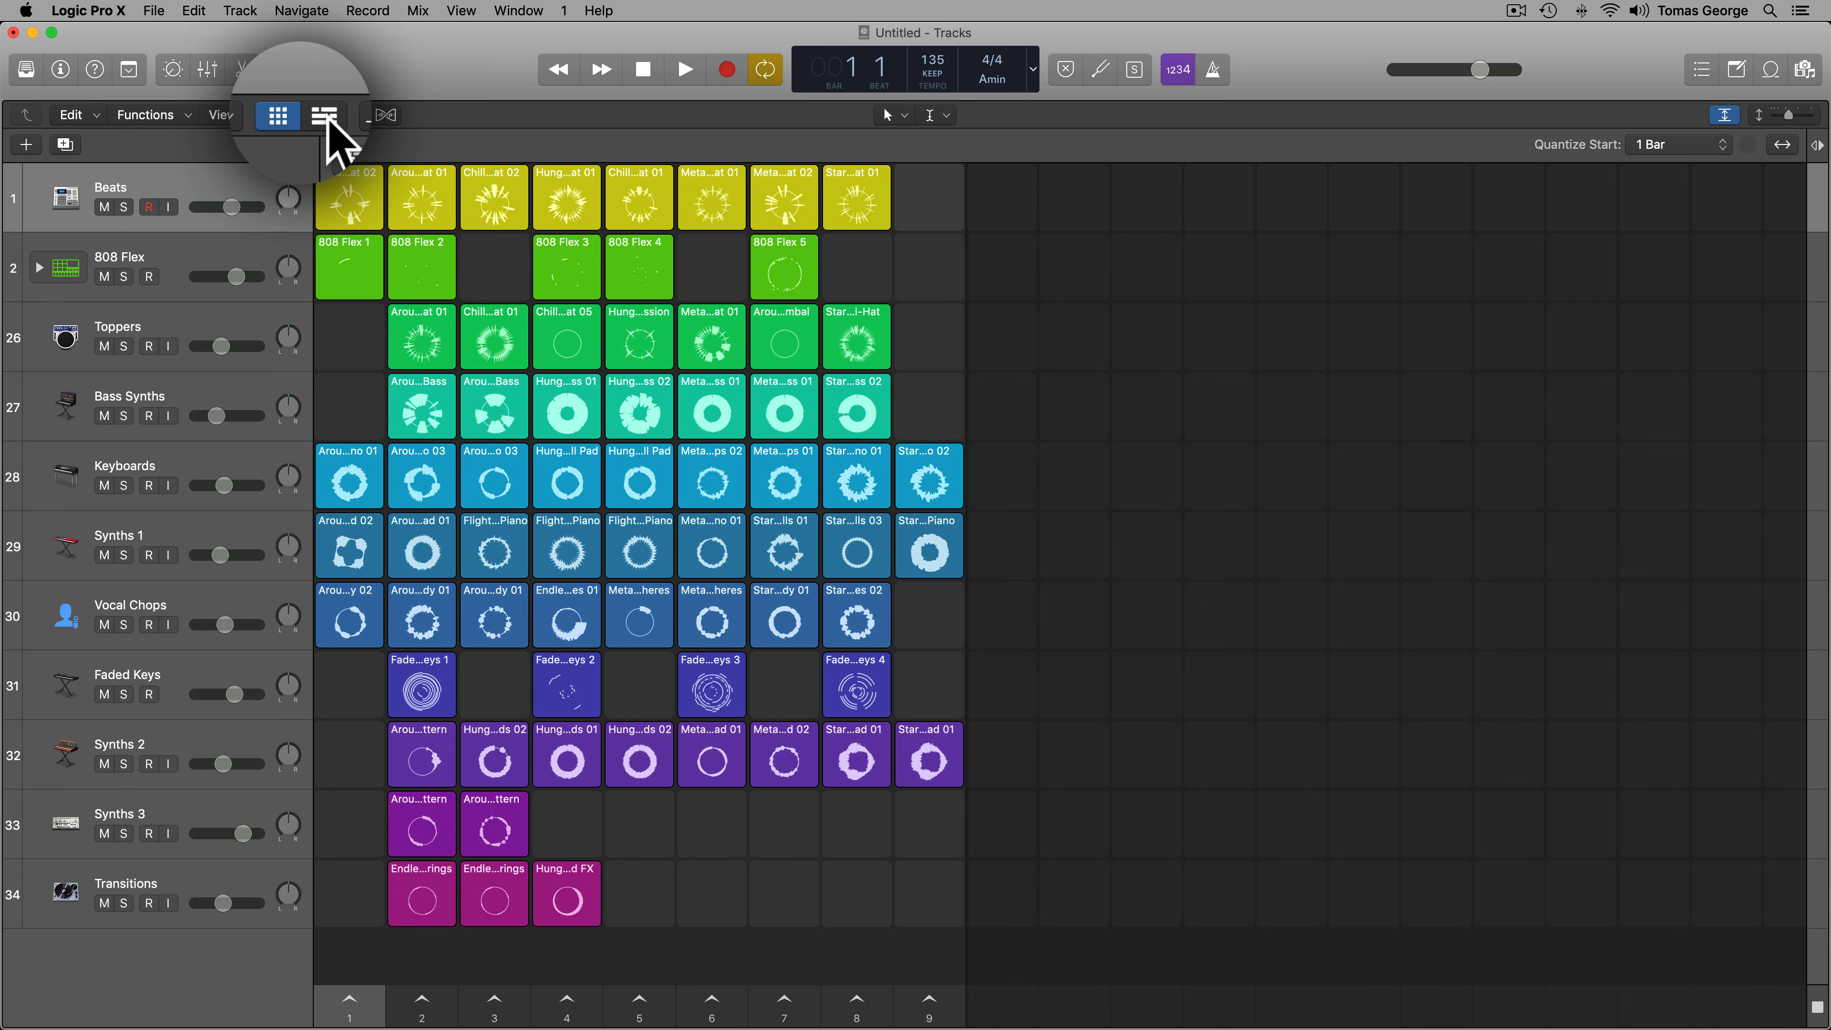
left_click(326, 117)
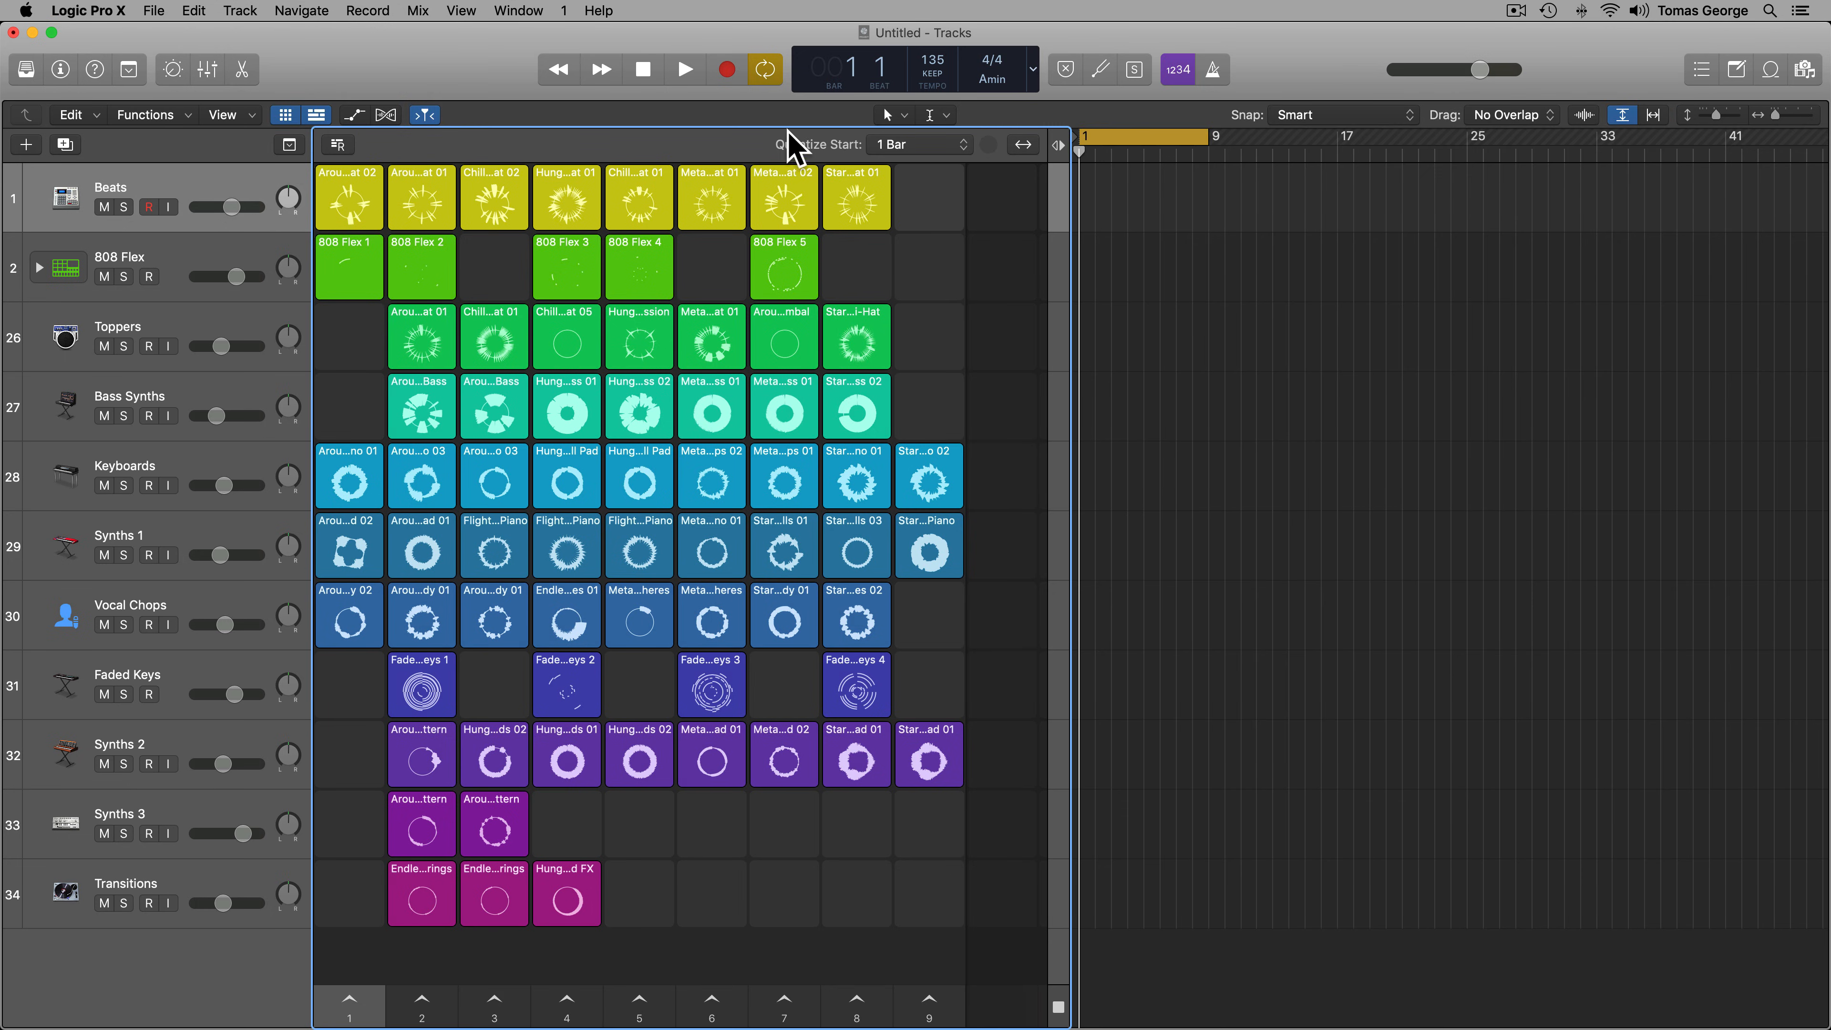
left_click_drag(1071, 184, 1260, 234)
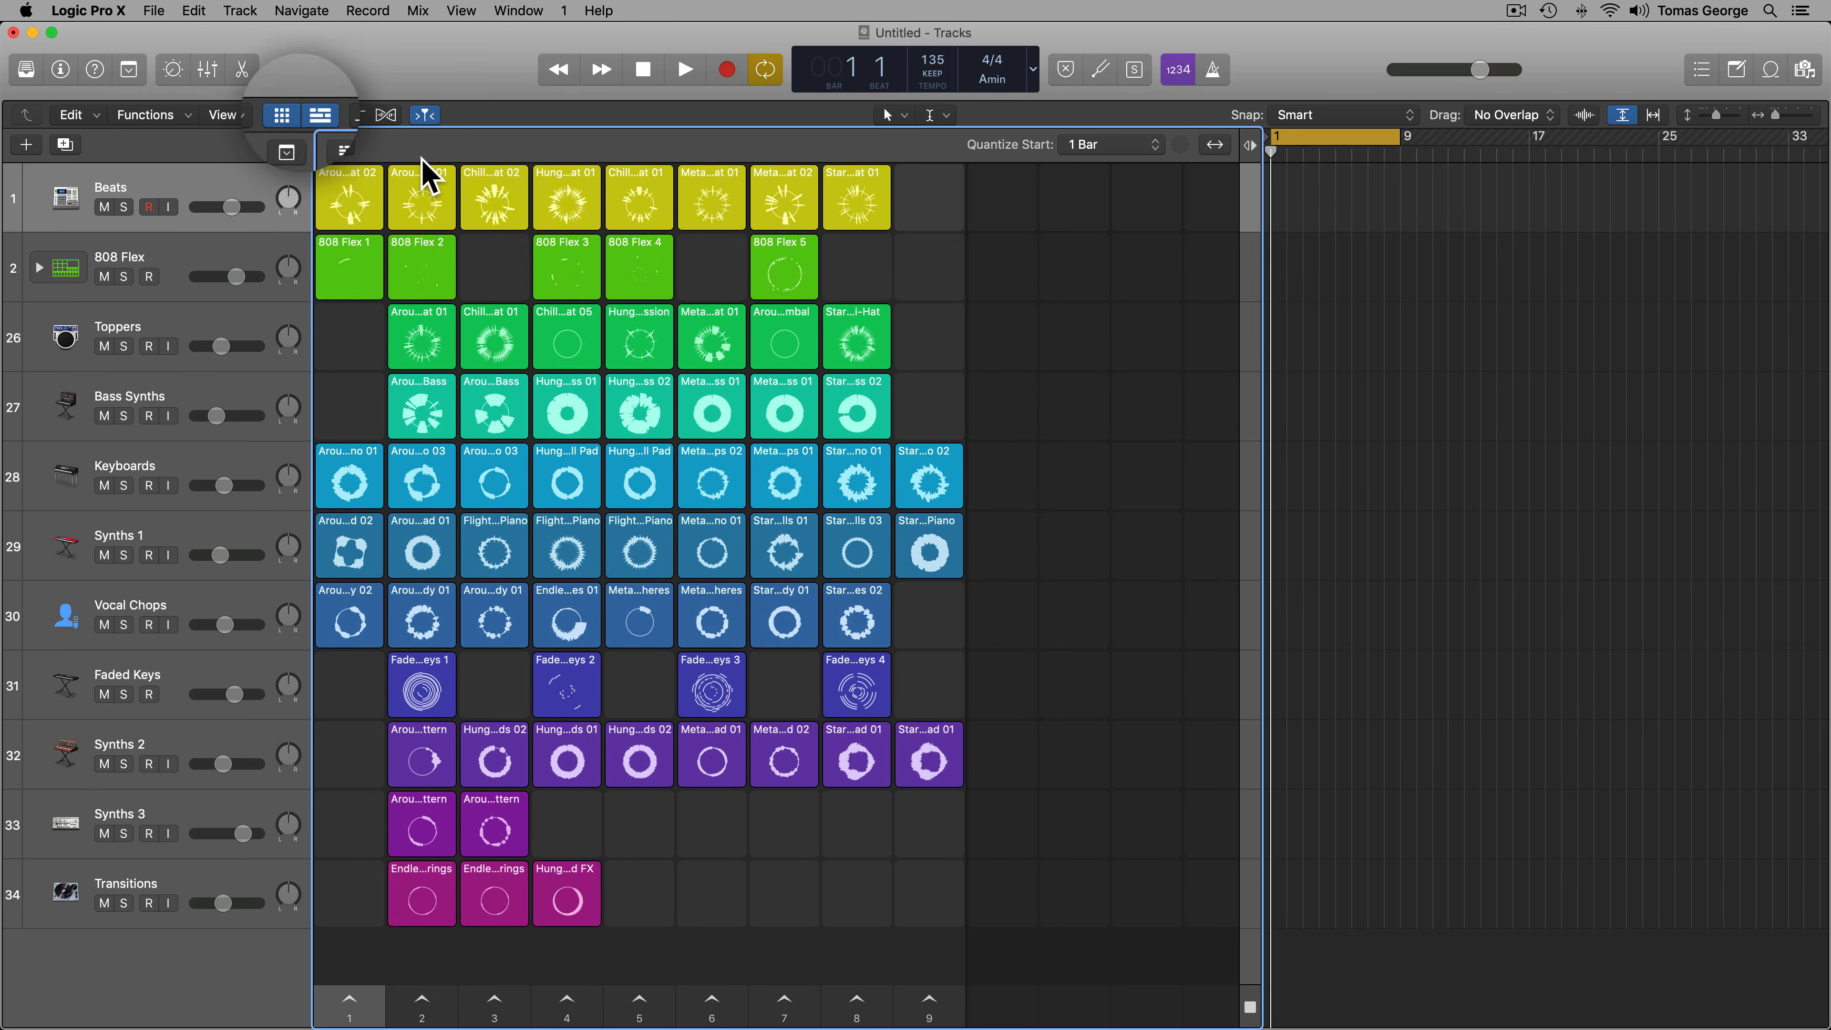
Hide the Tracks area and enlarge the Live Loops cells horizontally so their names are readable
left_click(316, 115)
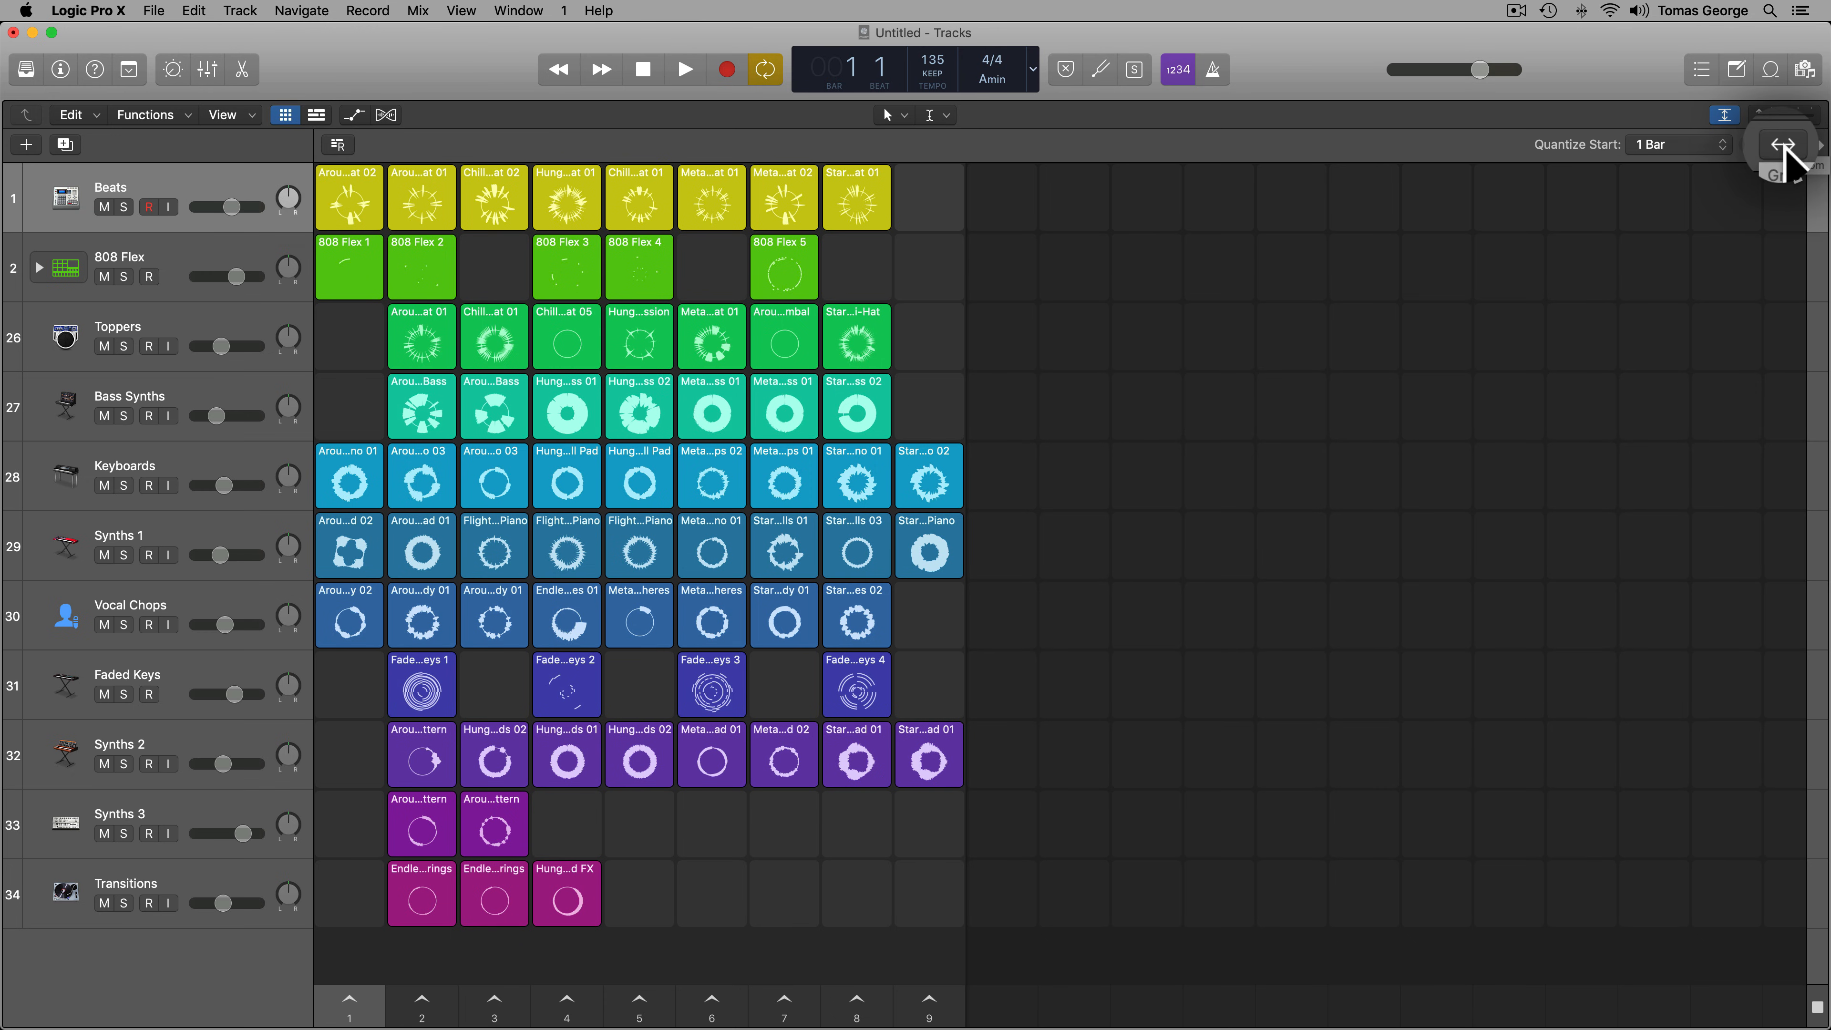
left_click_drag(1784, 146, 1734, 155)
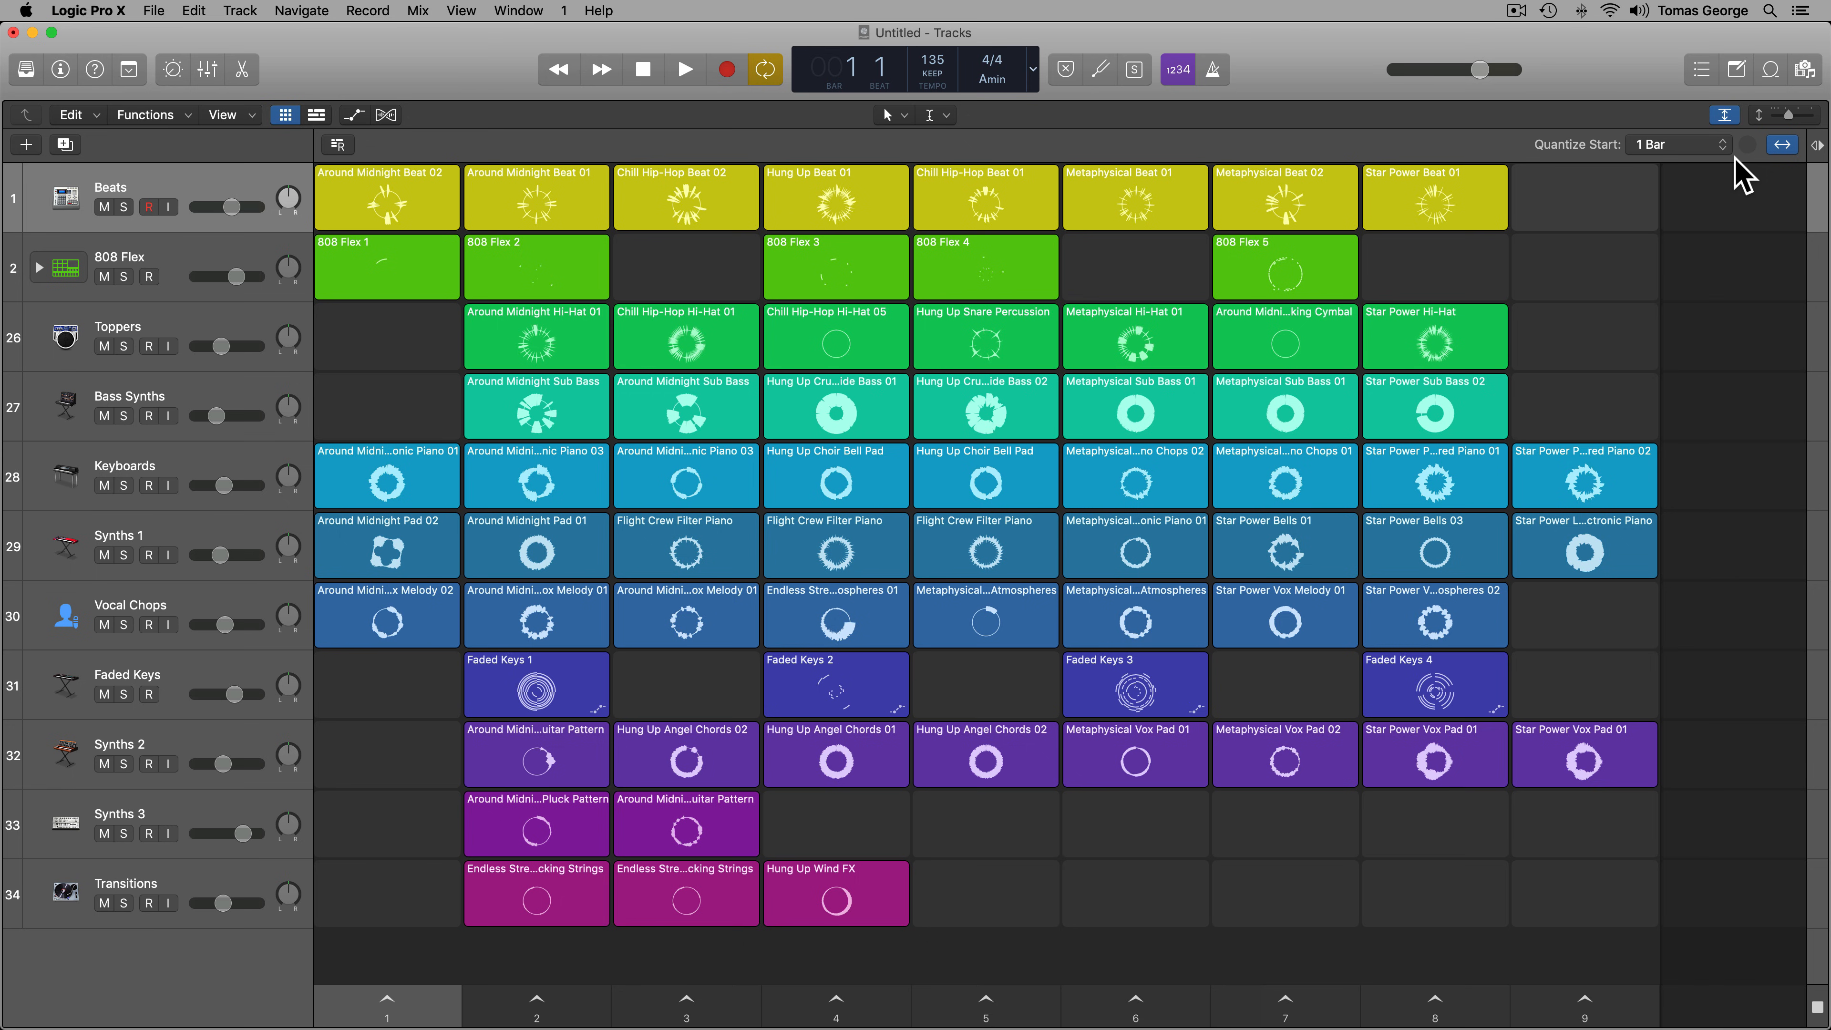
key("z")
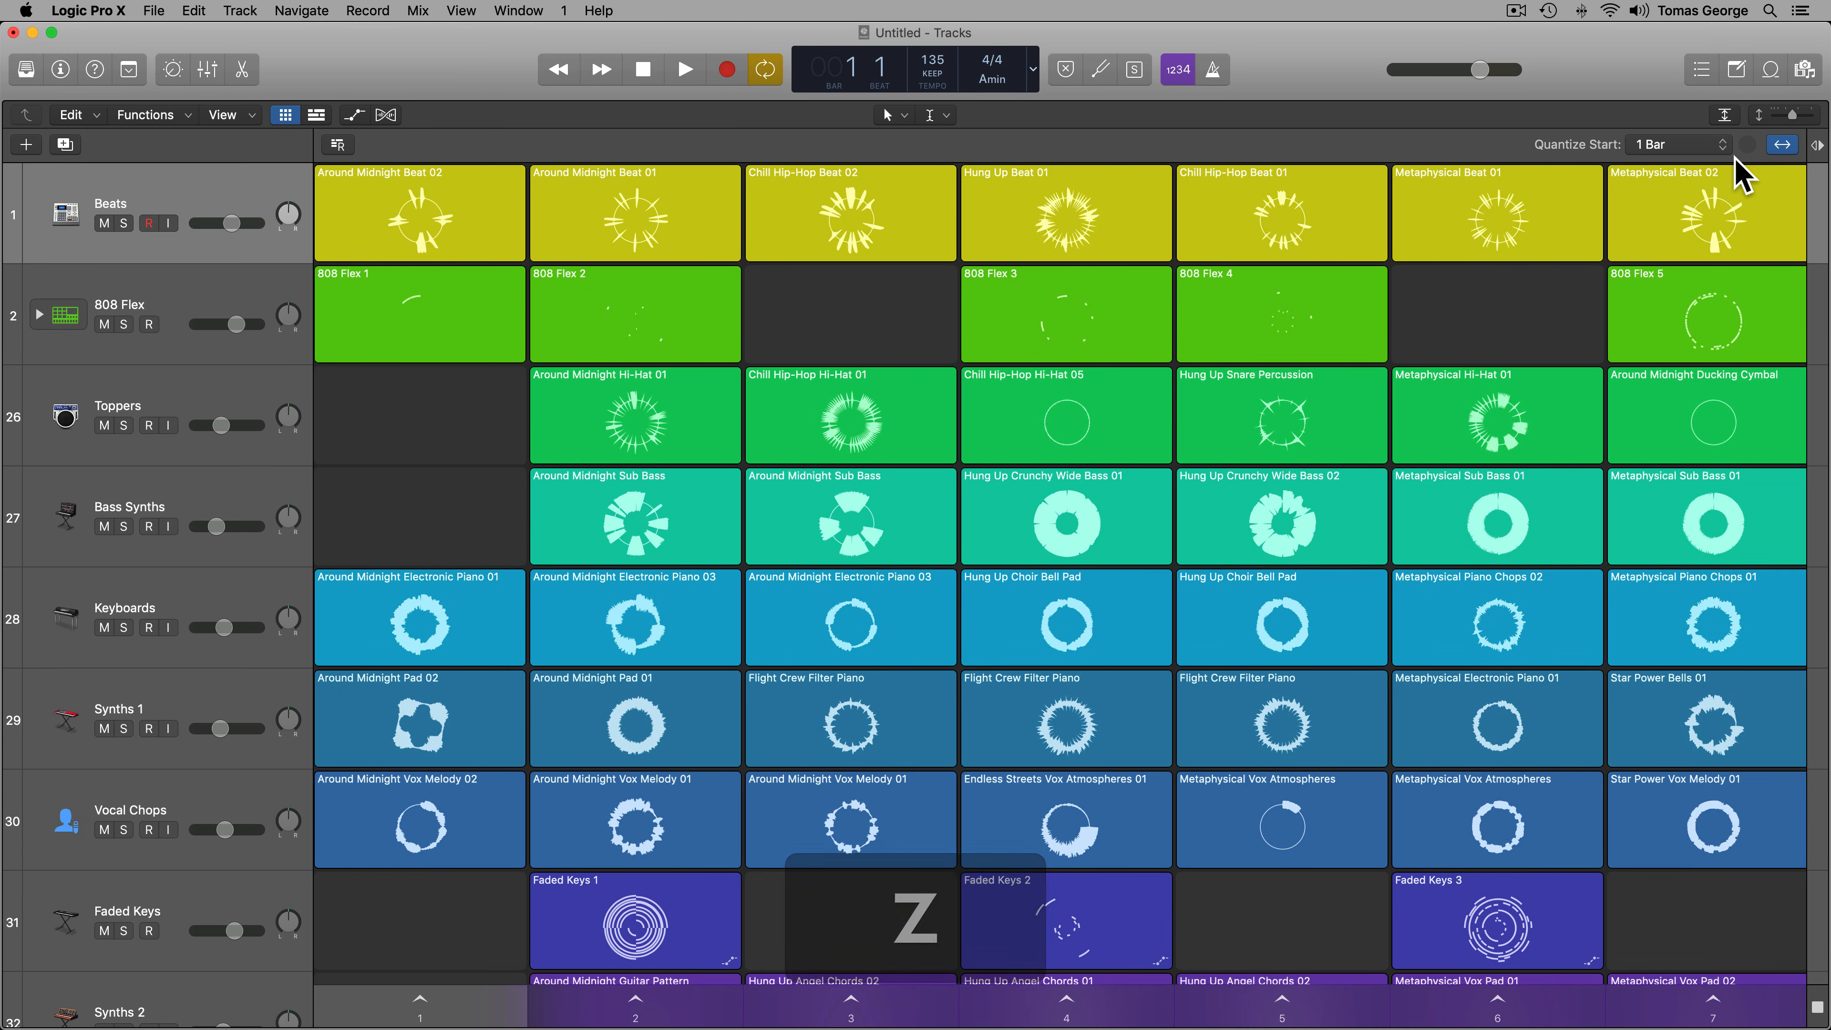
key("z")
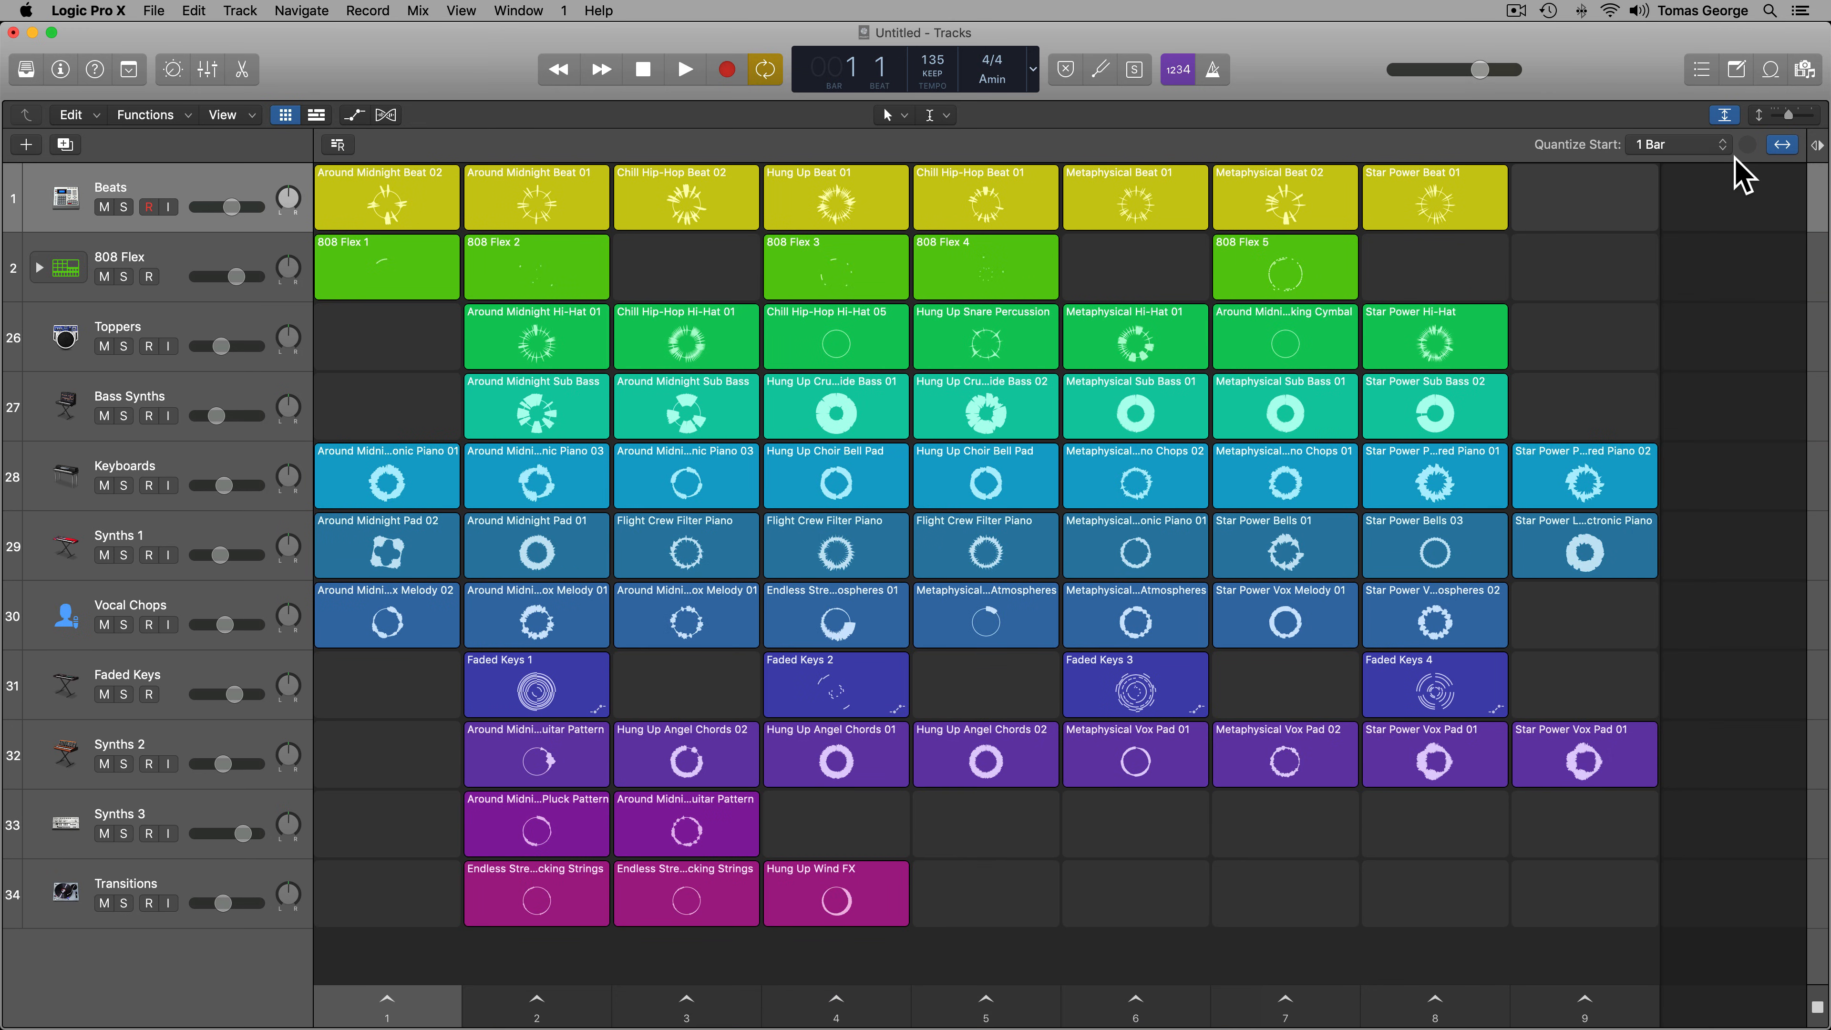
Adjust the grid's horizontal and vertical zoom until all eleven tracks and nine scenes fit in view
key("super")
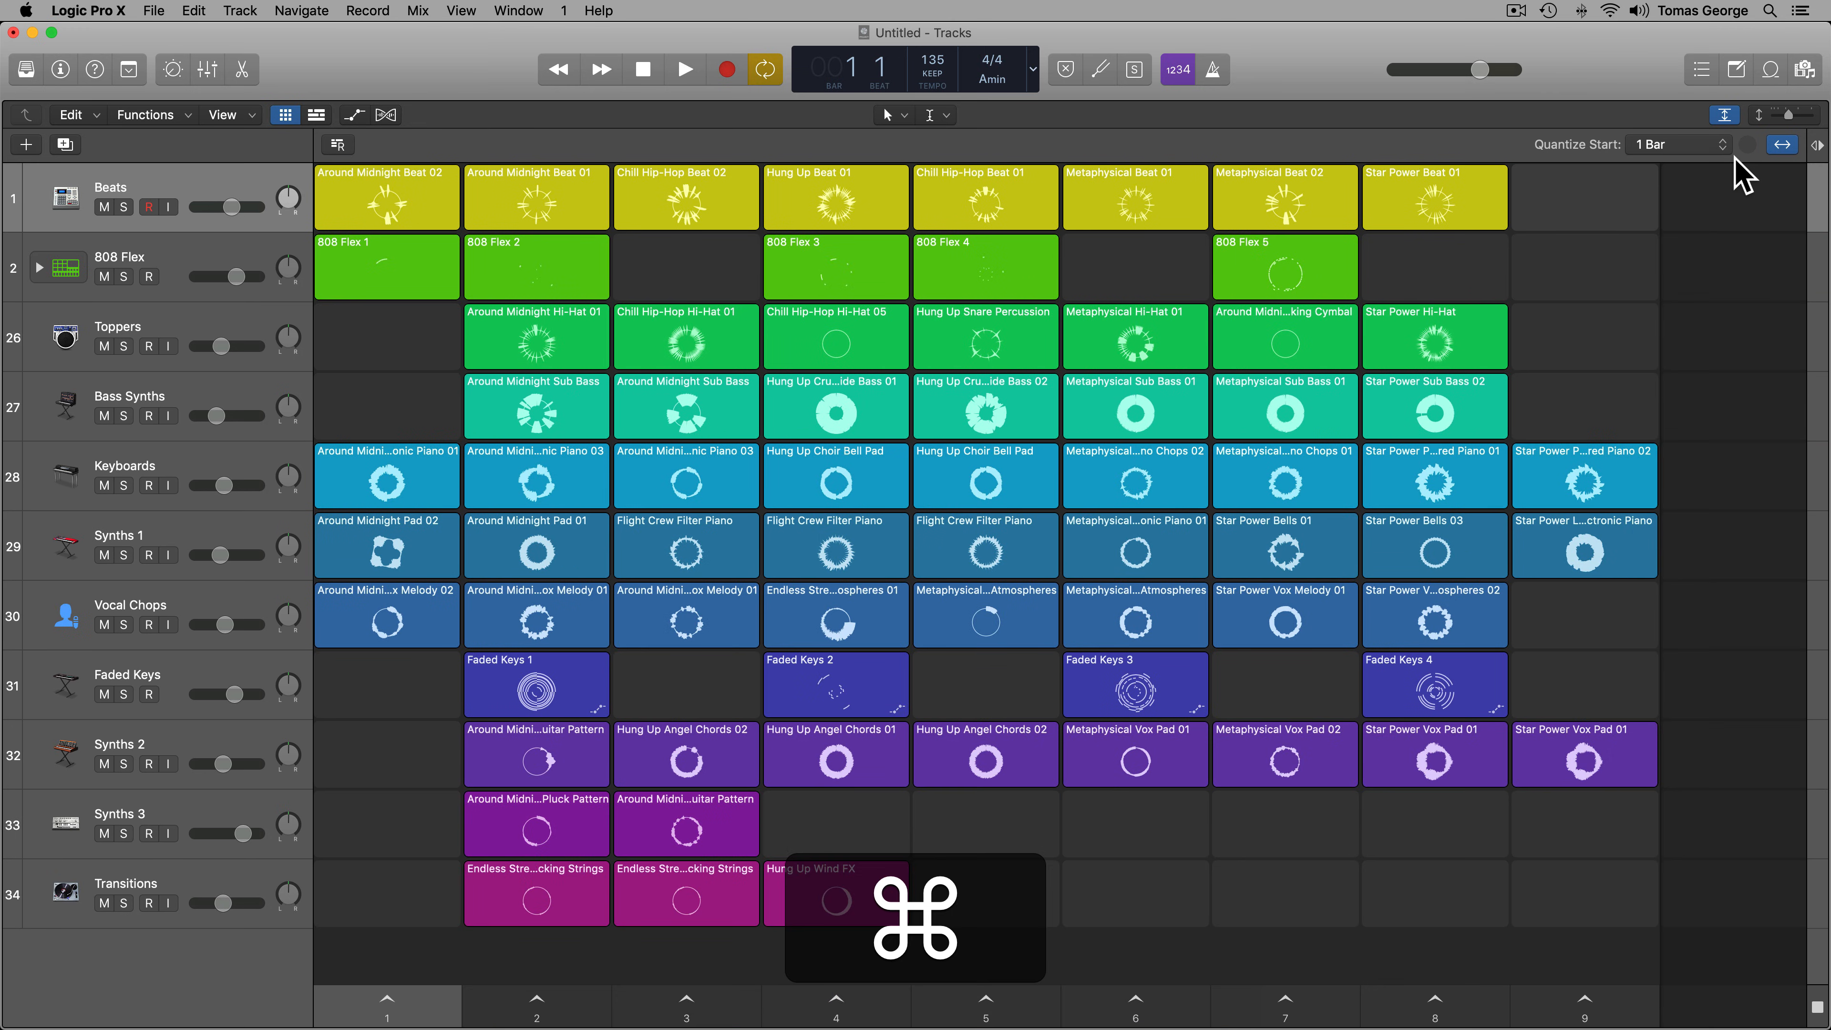
key("super+Left")
key("super+Left")
key("super+Left")
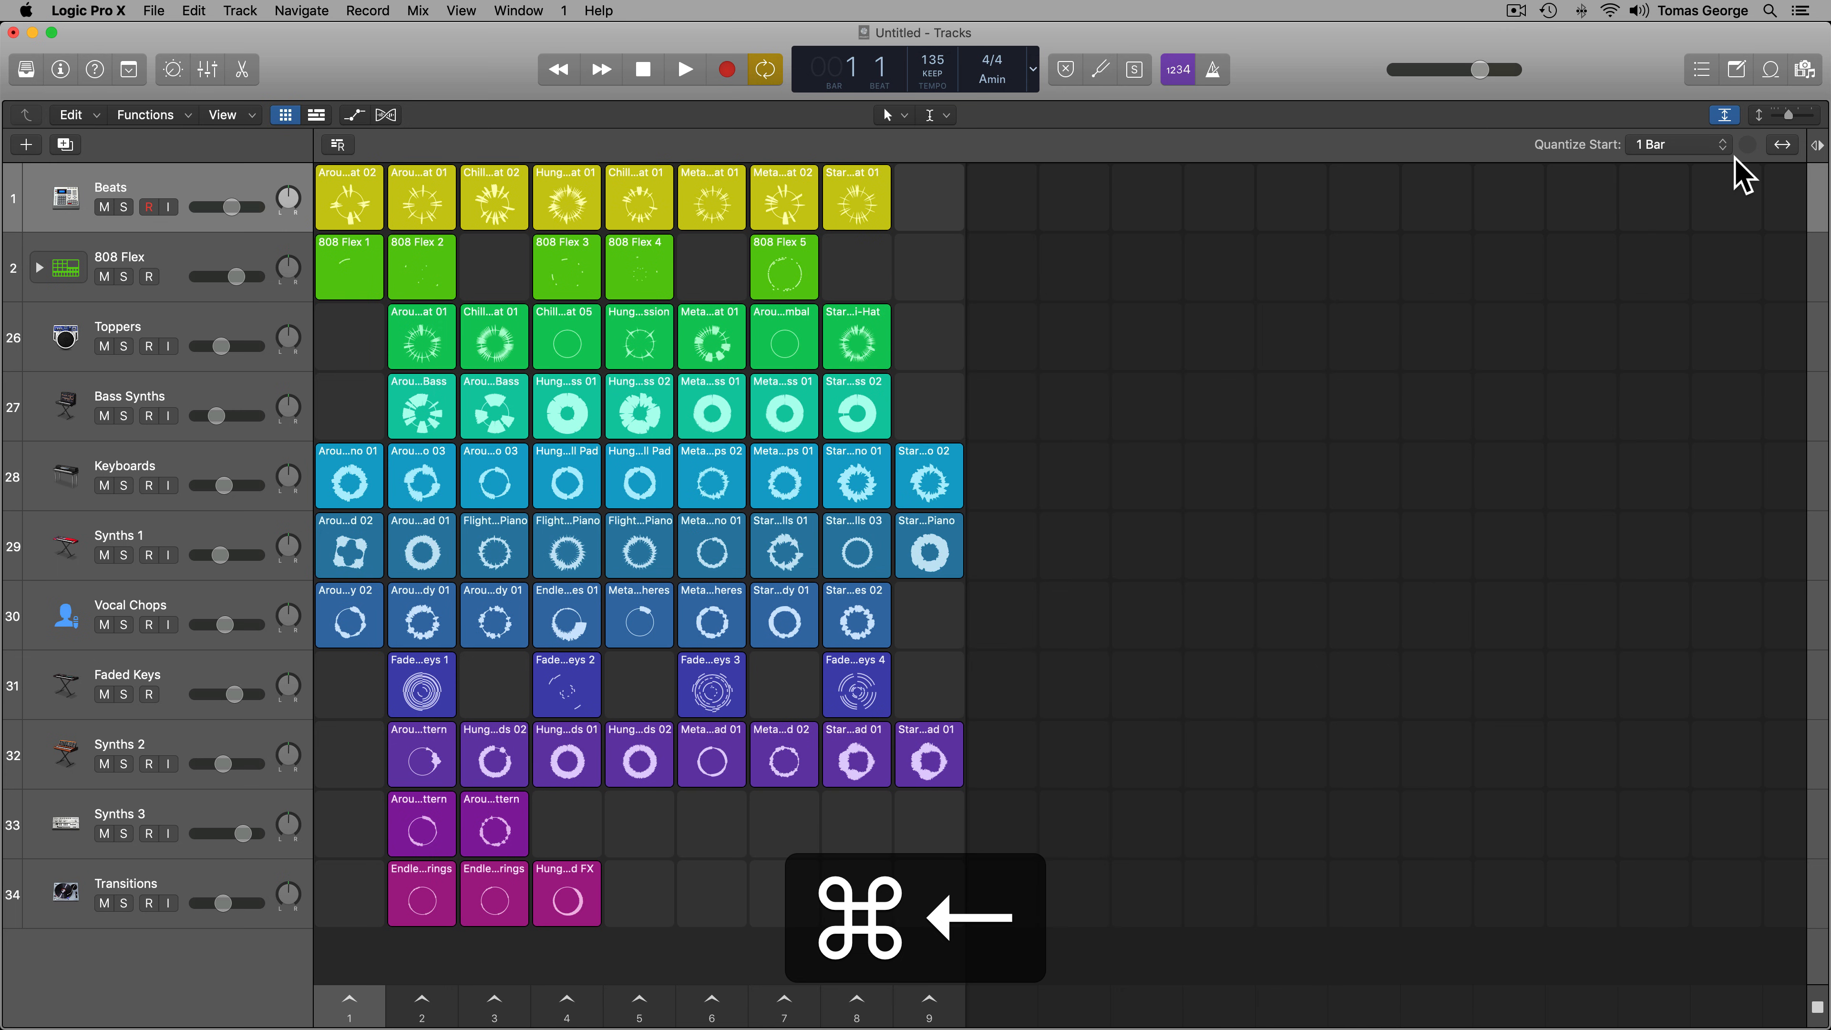
key("super+Right")
key("super+Right")
key("super+Right")
key("super+Right")
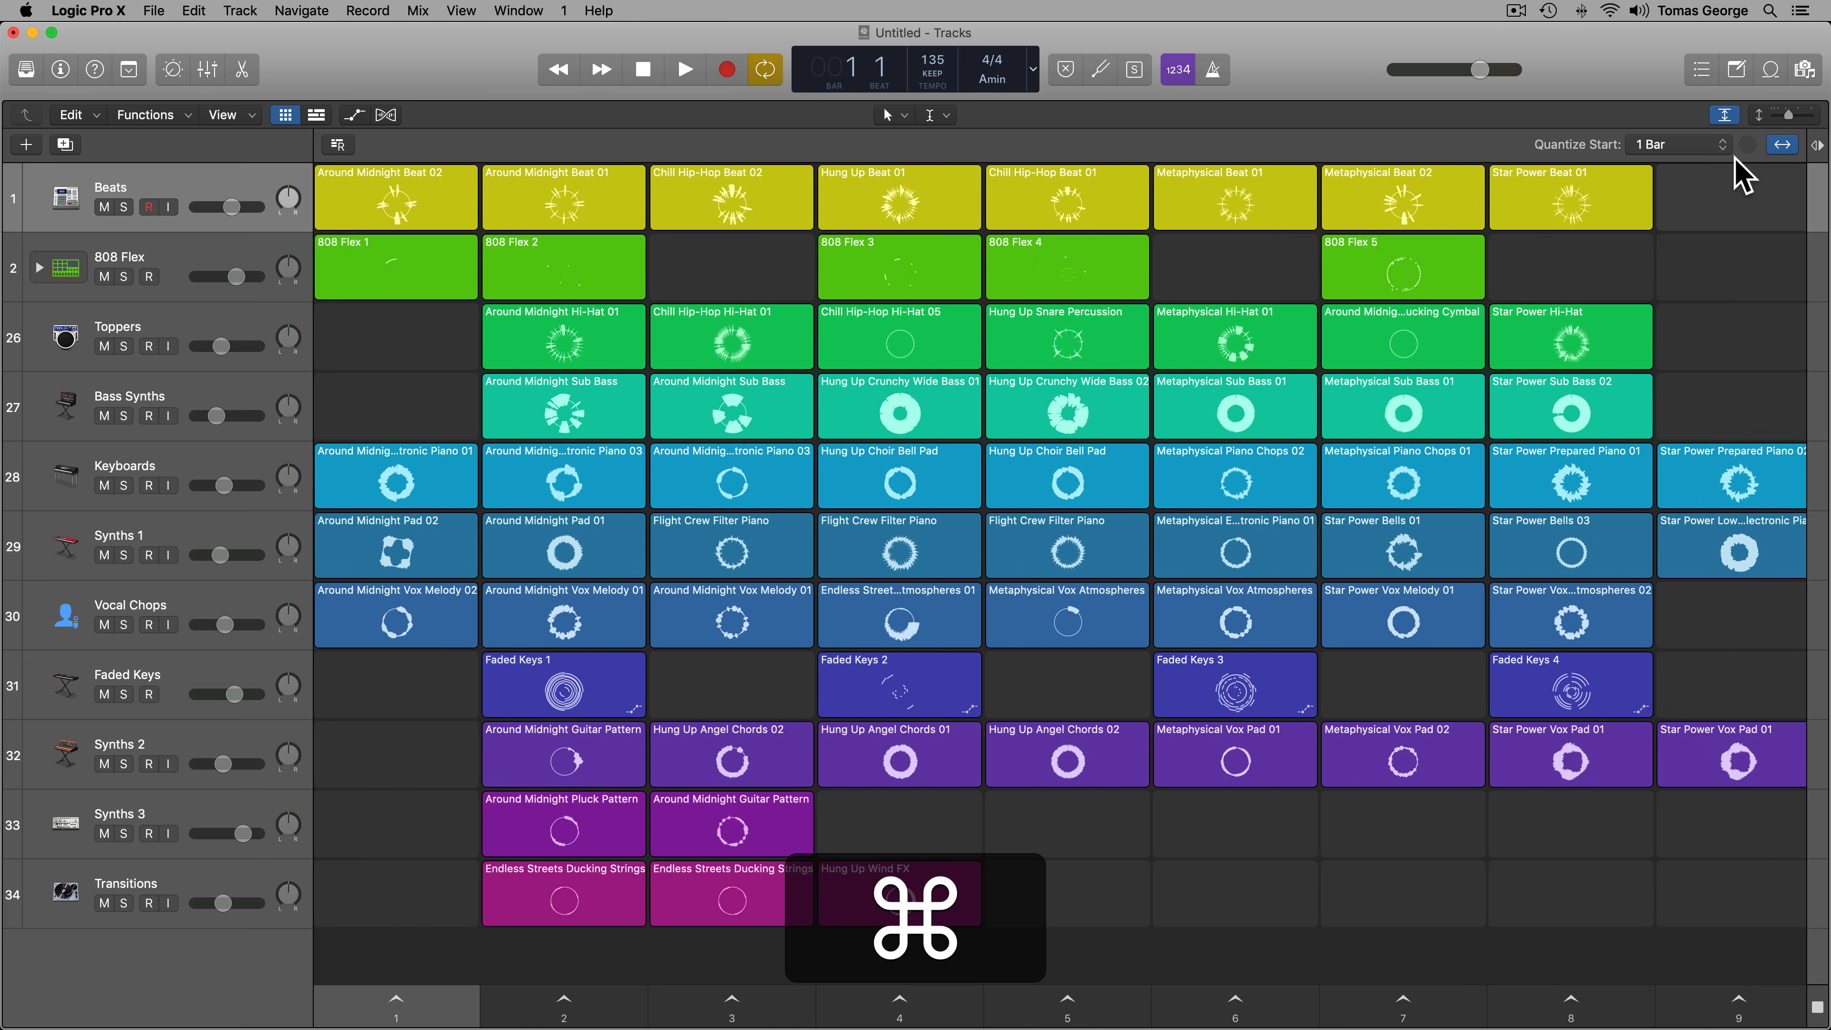
key("super+Up")
key("super+Up")
key("super+Down")
key("super+Down")
key("super+Down")
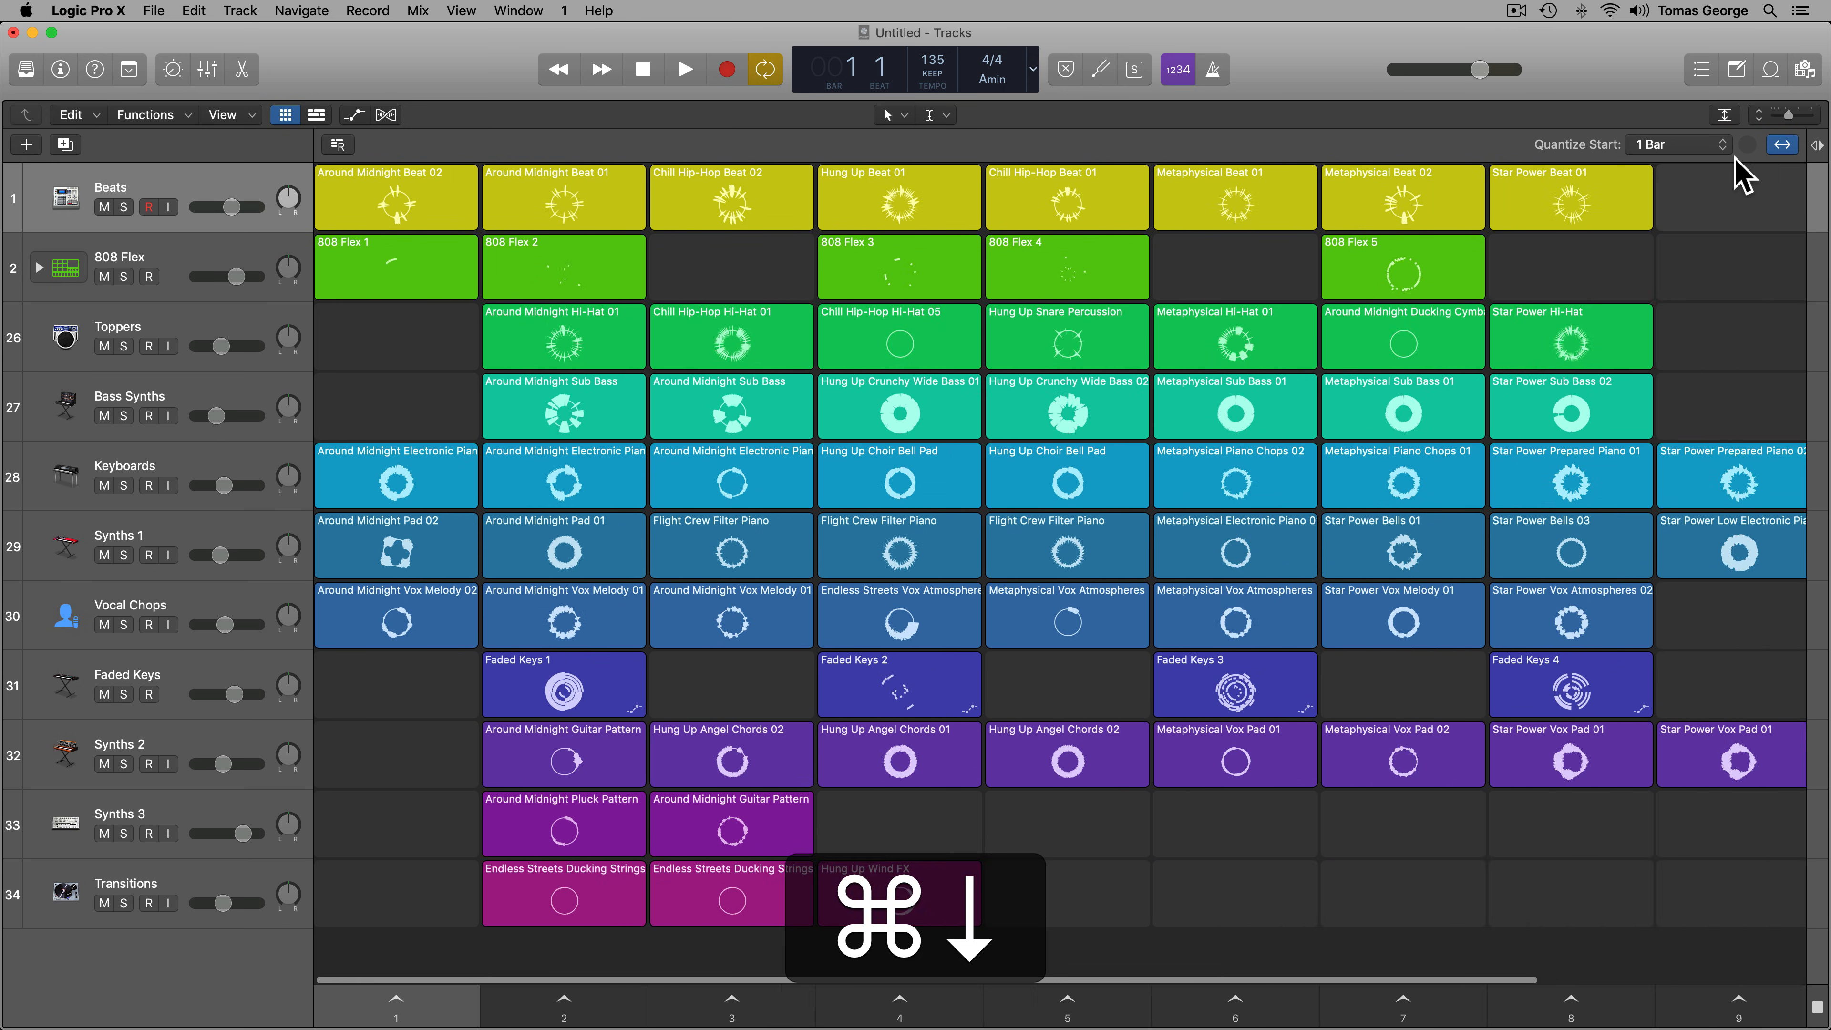
key("super+Up")
key("super+Up")
key("super+Up")
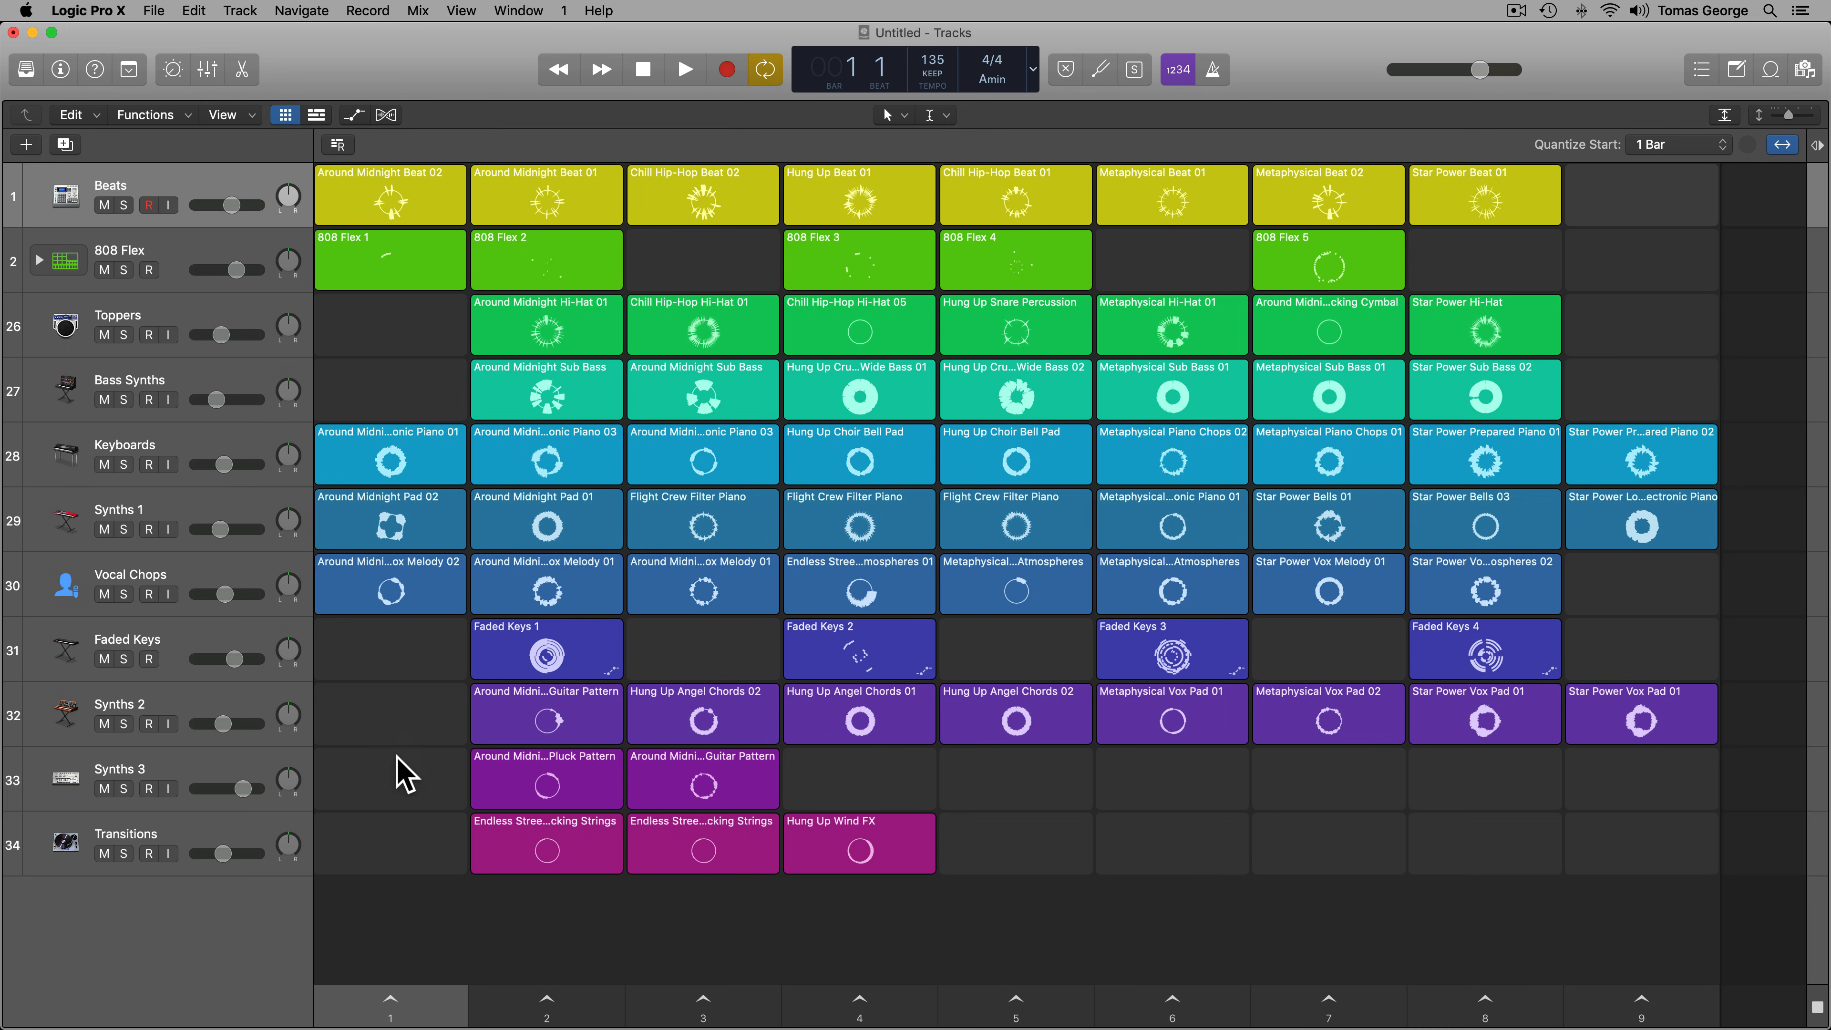
Play the Vocal Chops cell in scene 1, stop the cell, and stop playback
left_click(391, 592)
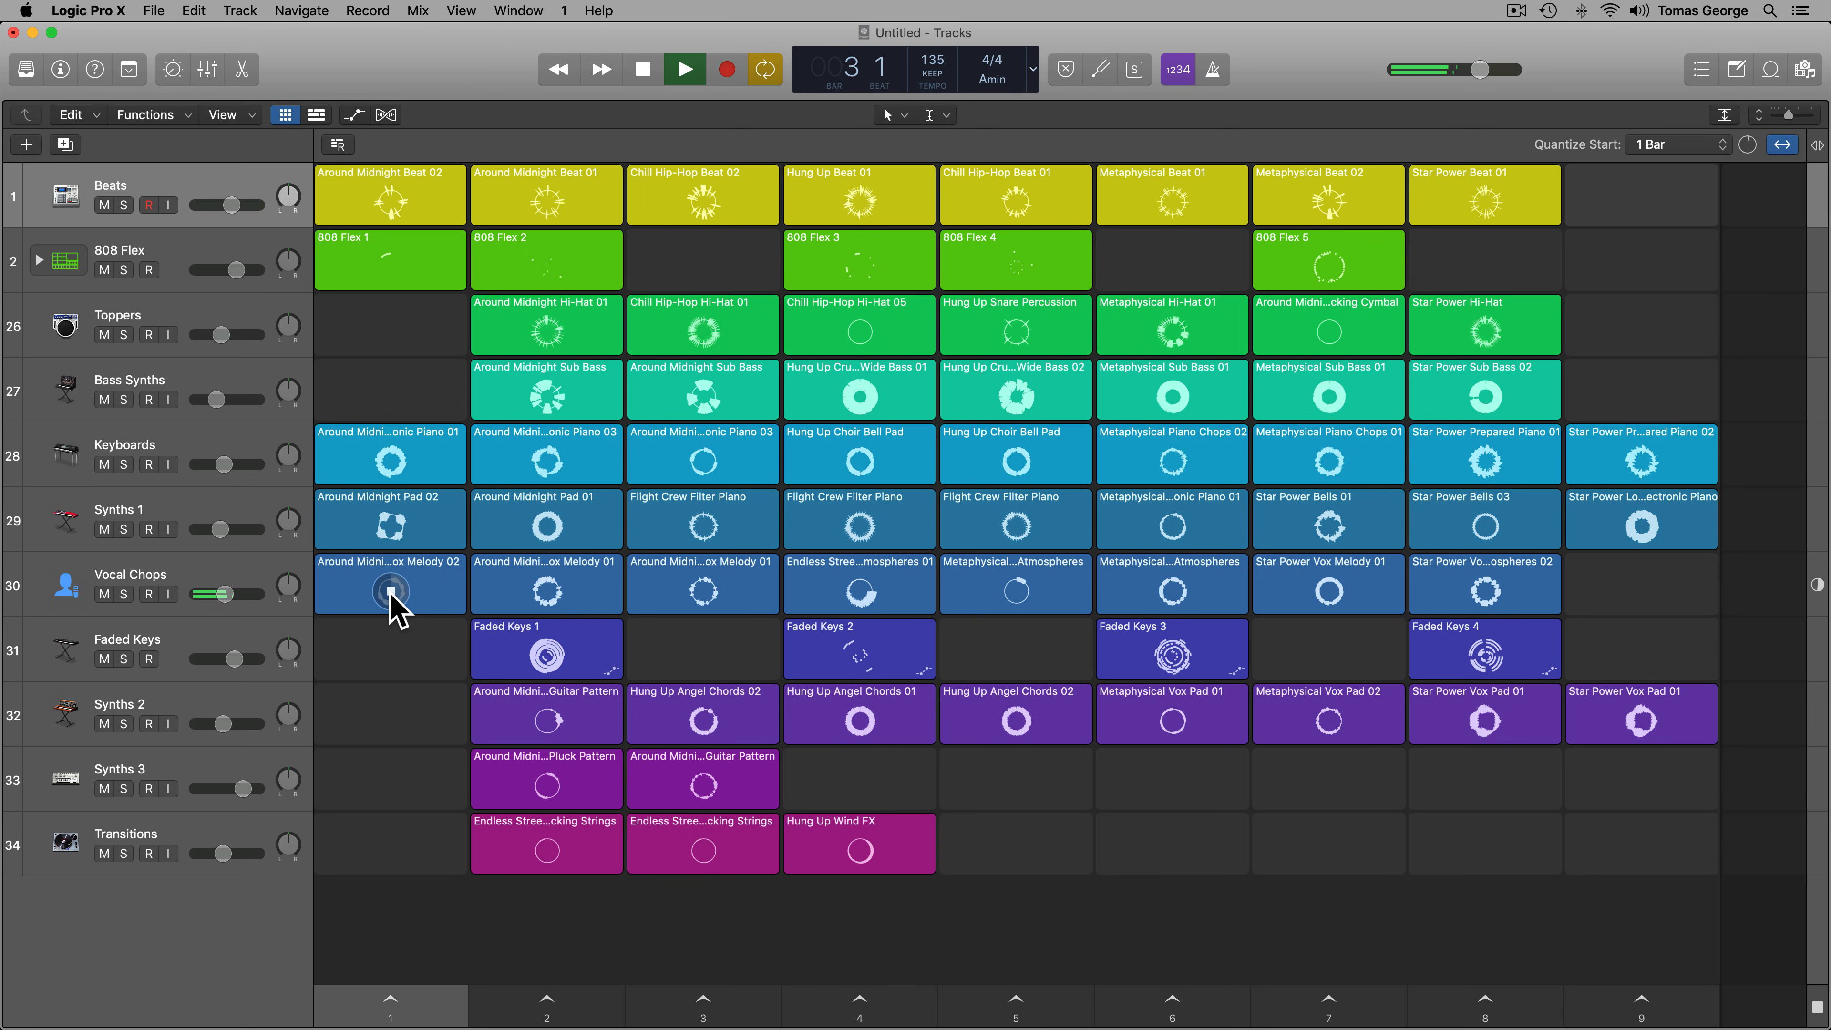
left_click(391, 591)
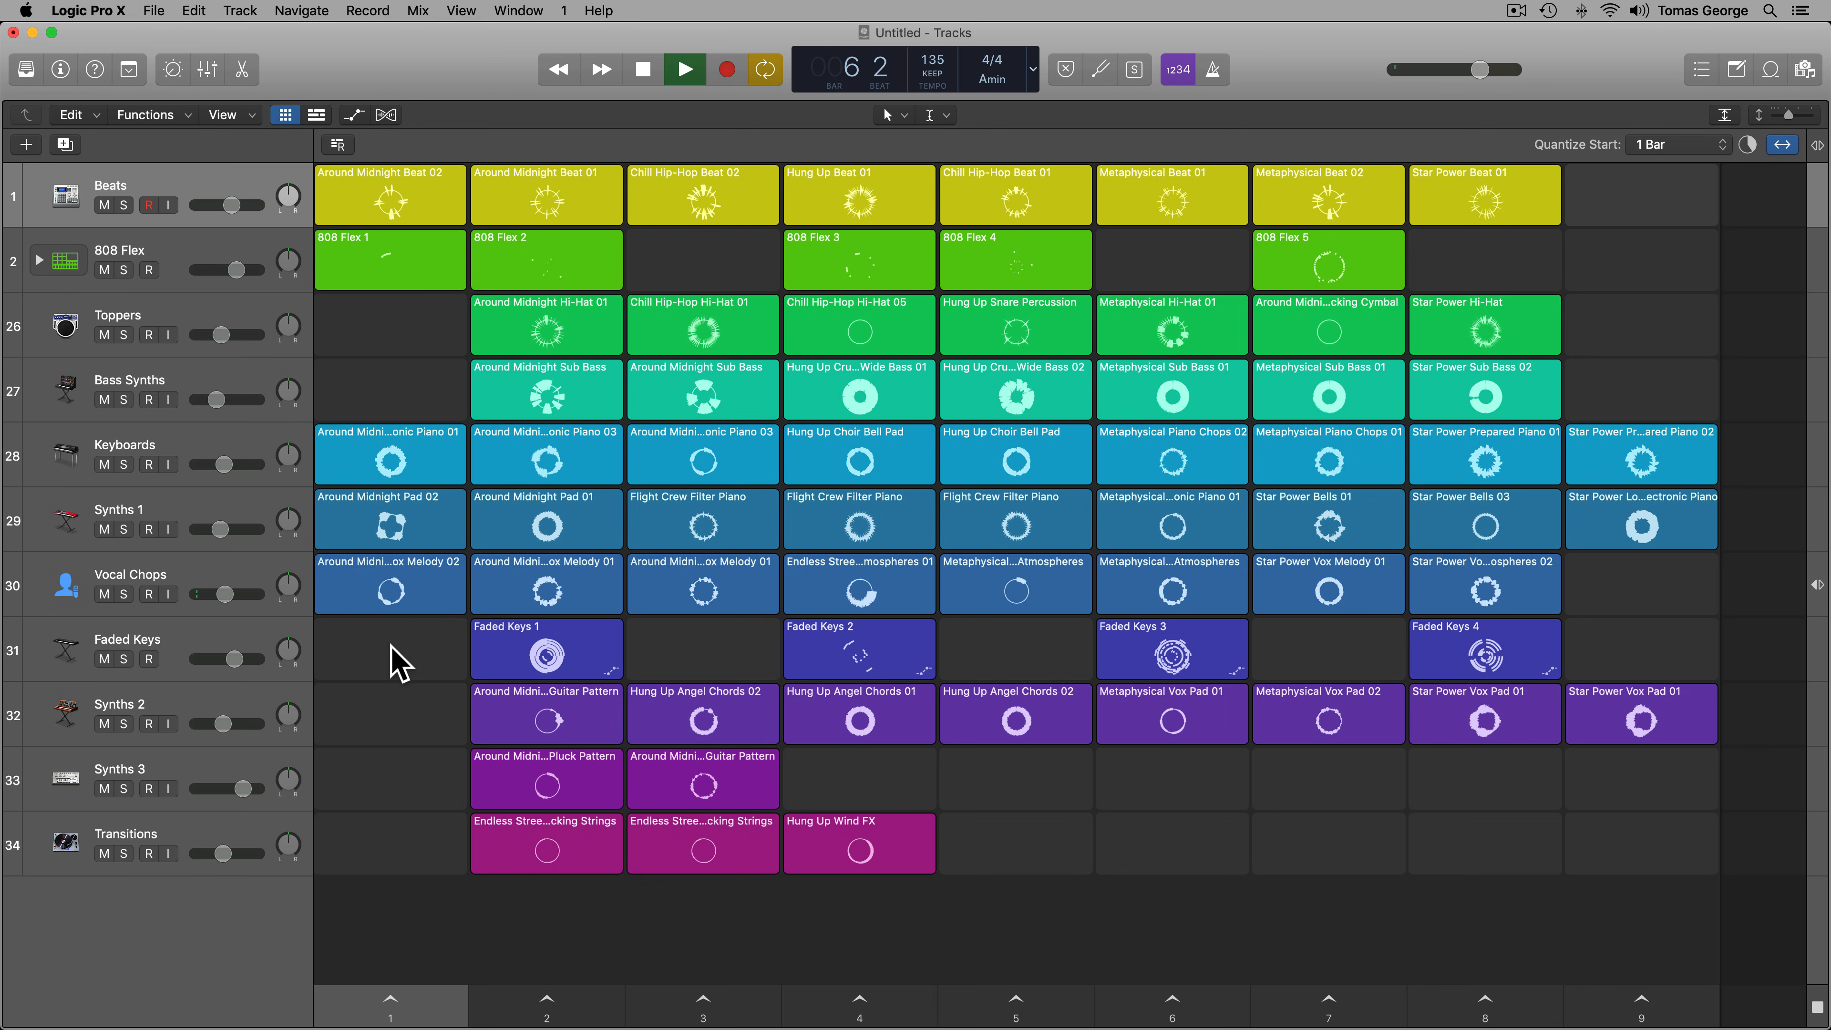
key("space")
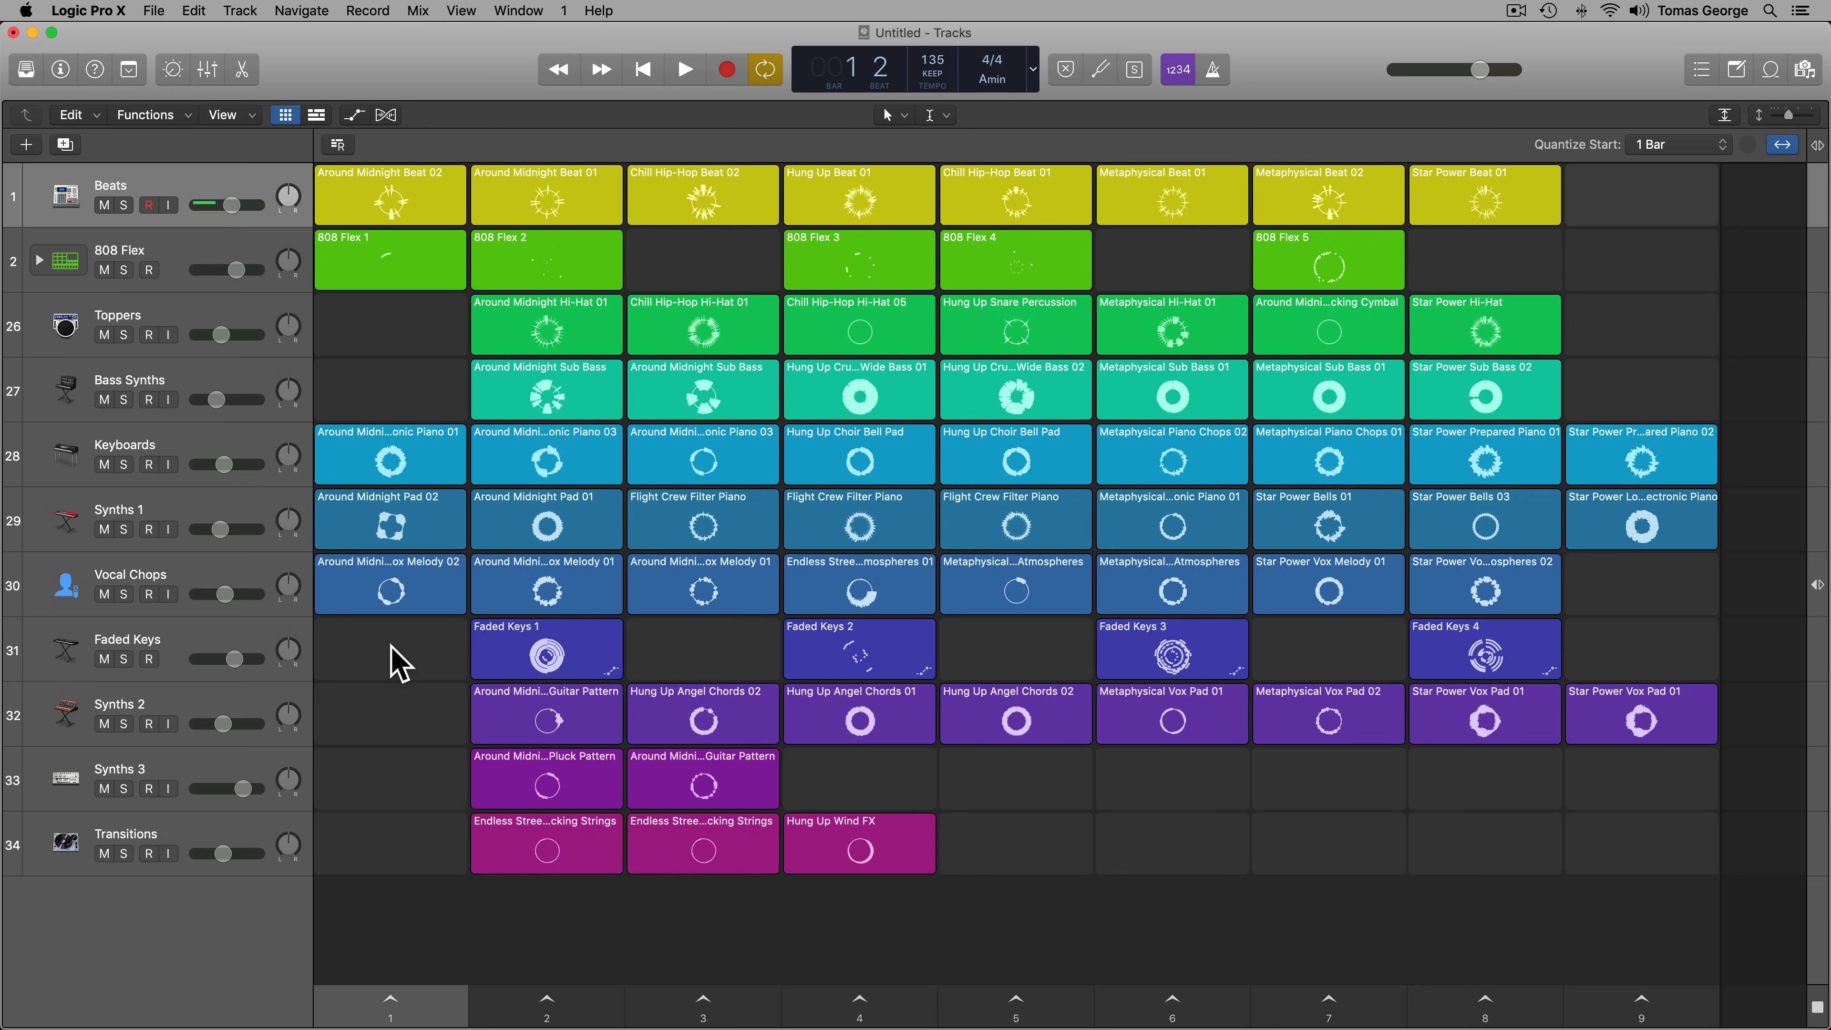
Show the Tracks area beside the grid and play the project briefly, stopping all grid cells
left_click(317, 116)
key("space")
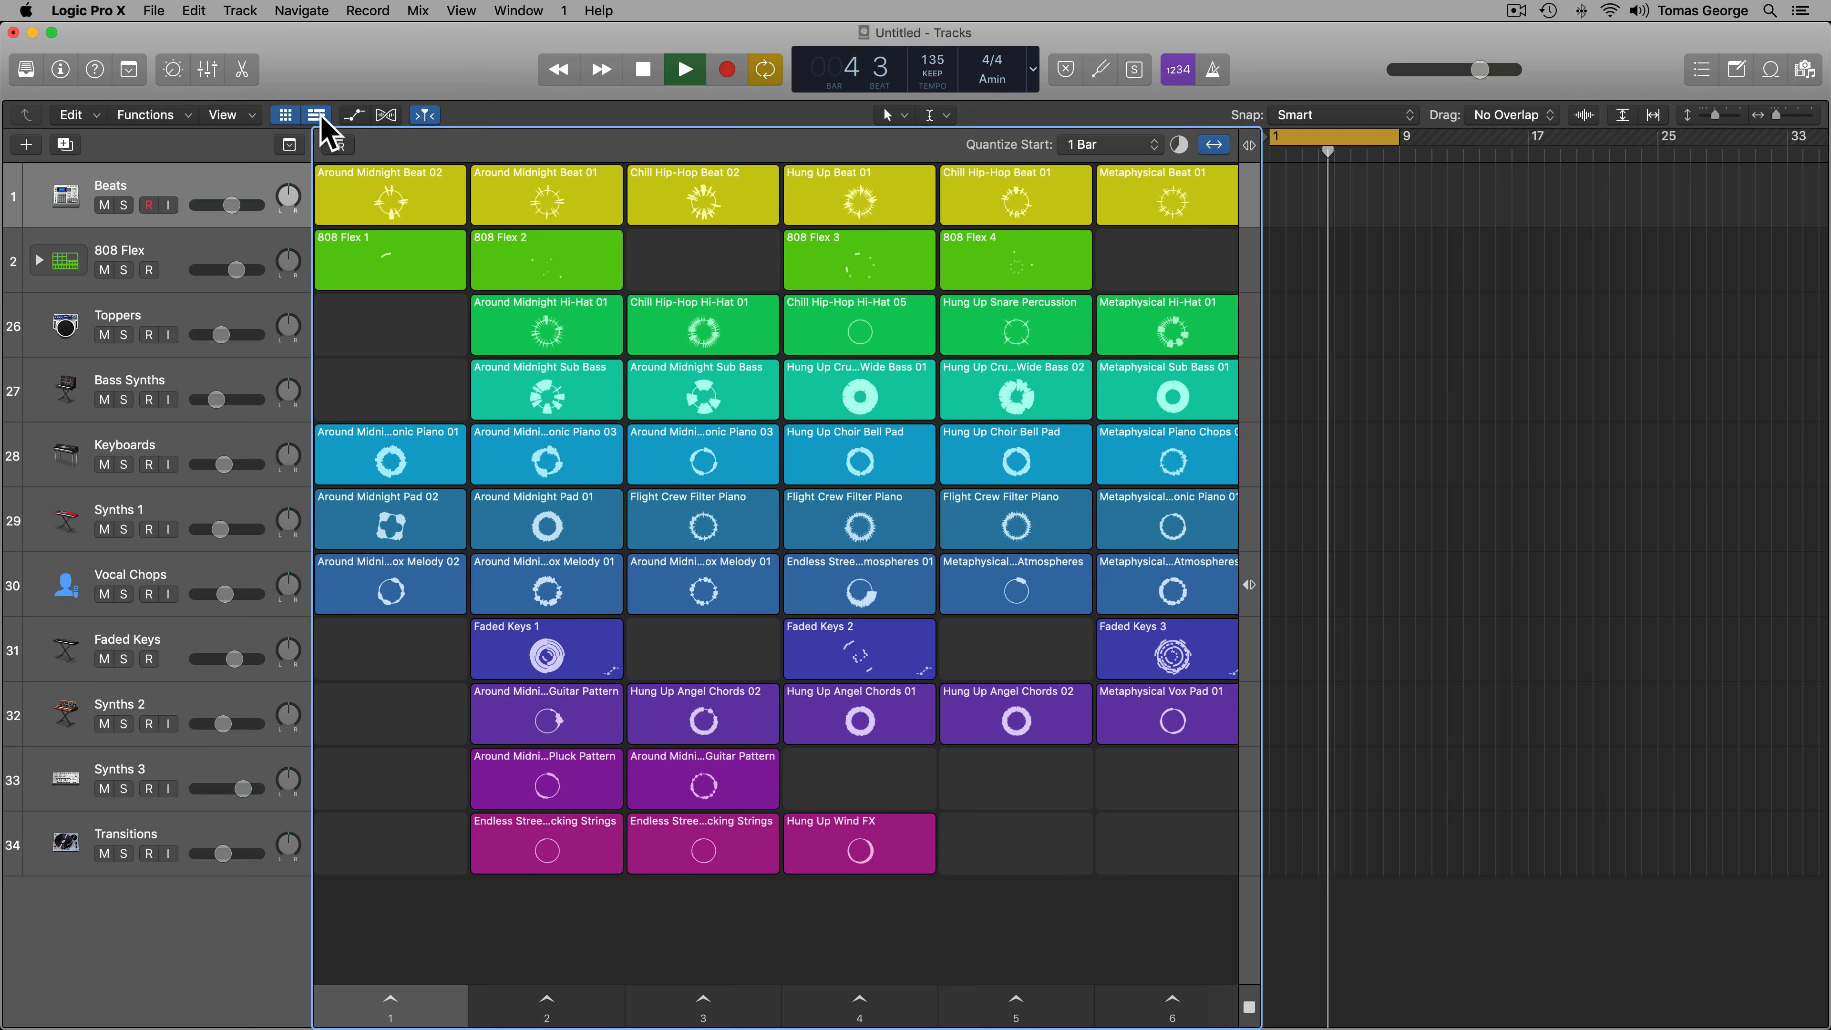
key("space")
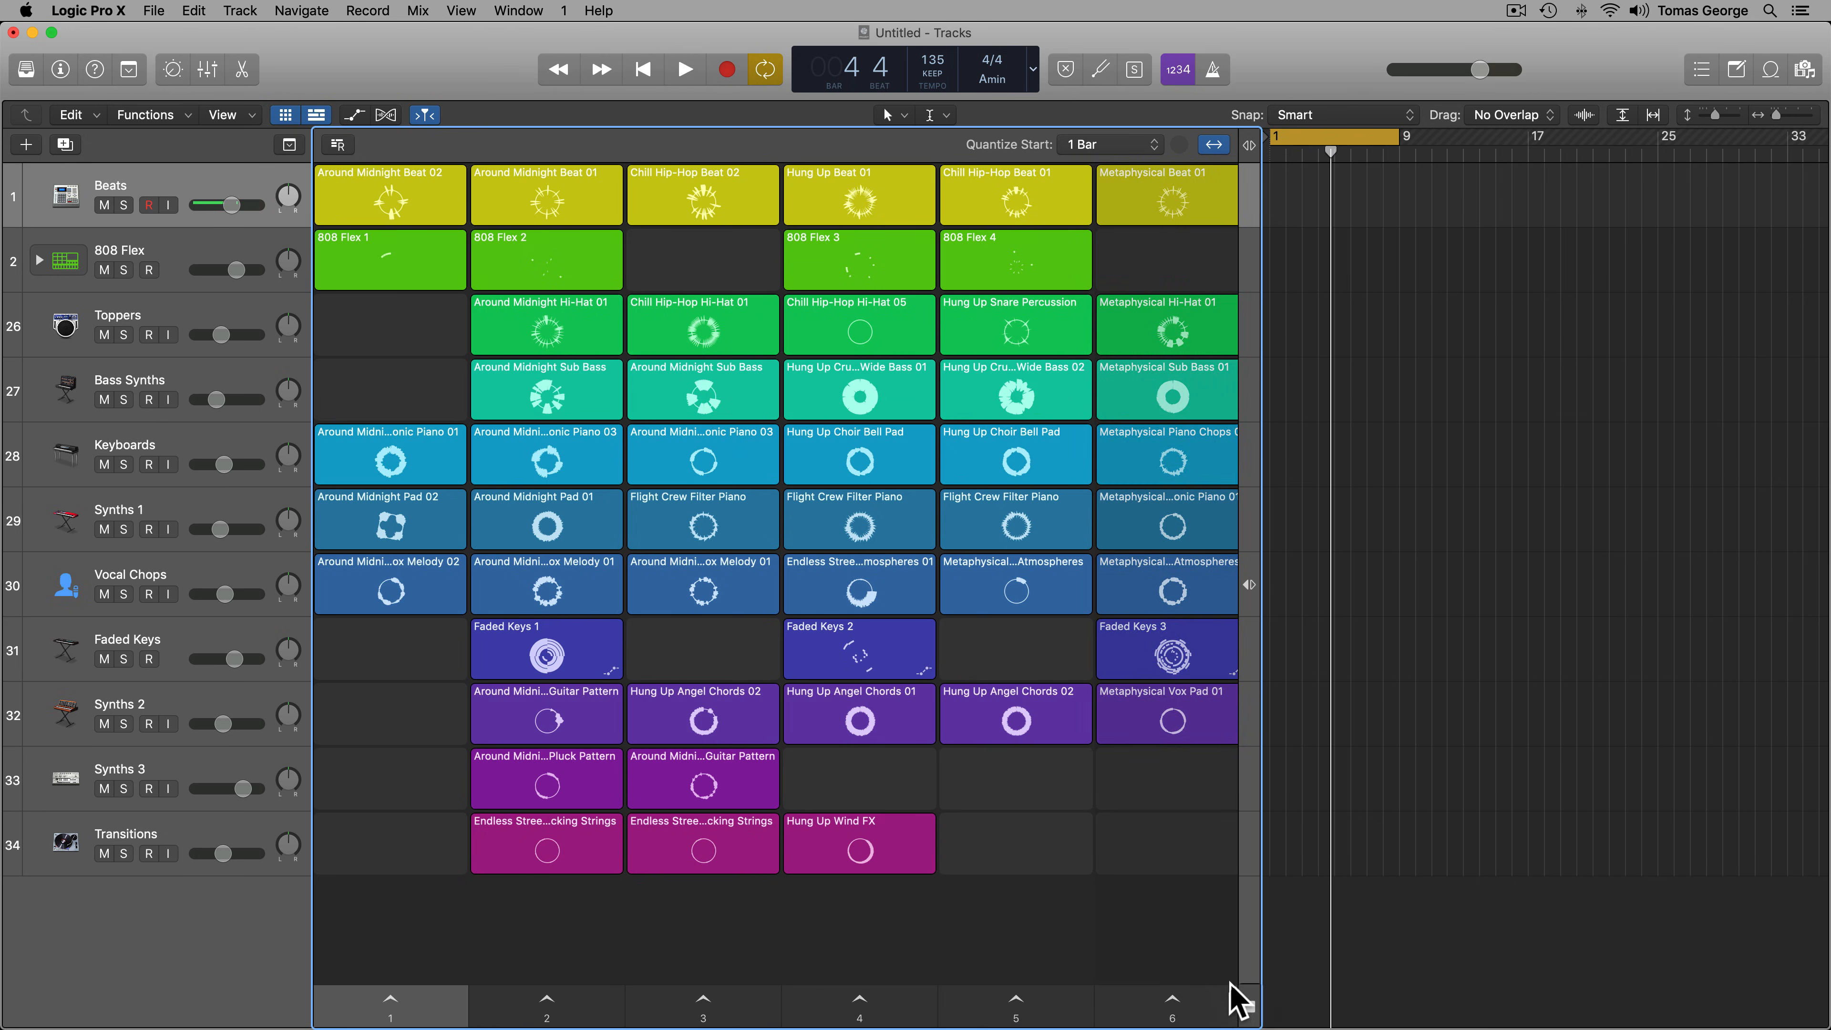
left_click(1248, 1004)
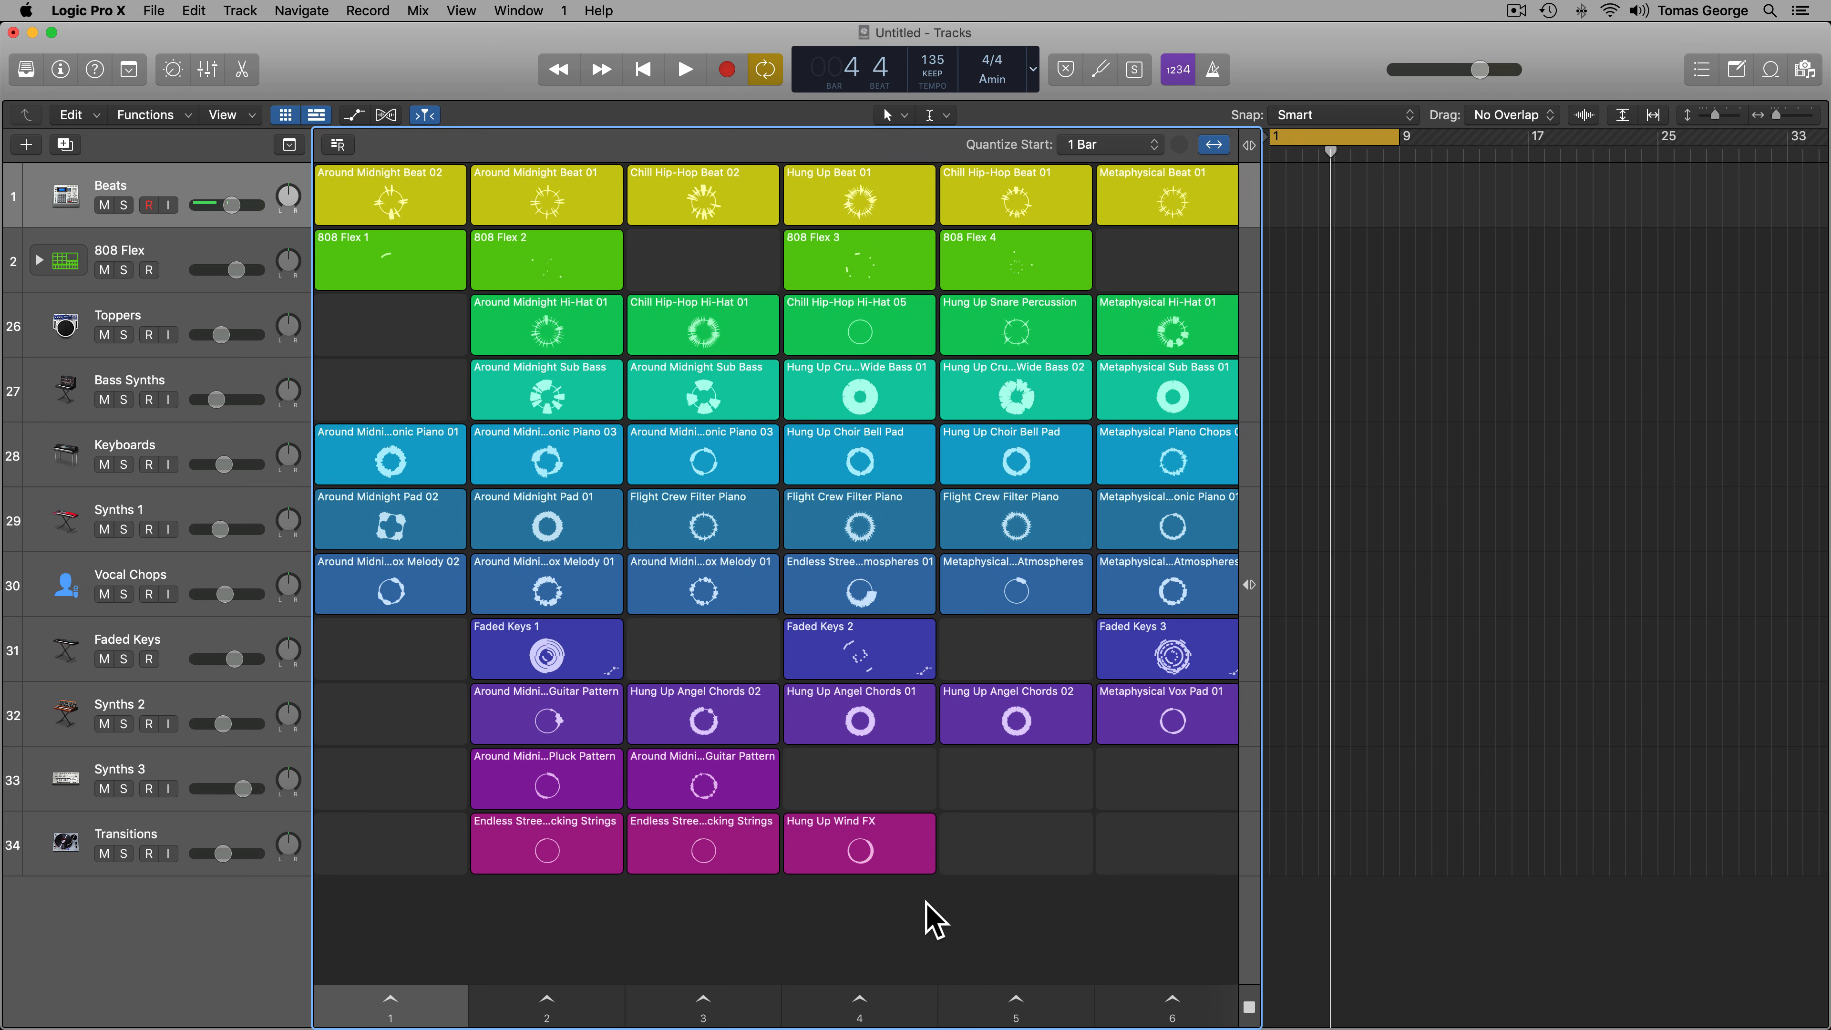
Select the Vocal Chops, Synths 2 and 808 Flex tracks one after another
left_click(200, 575)
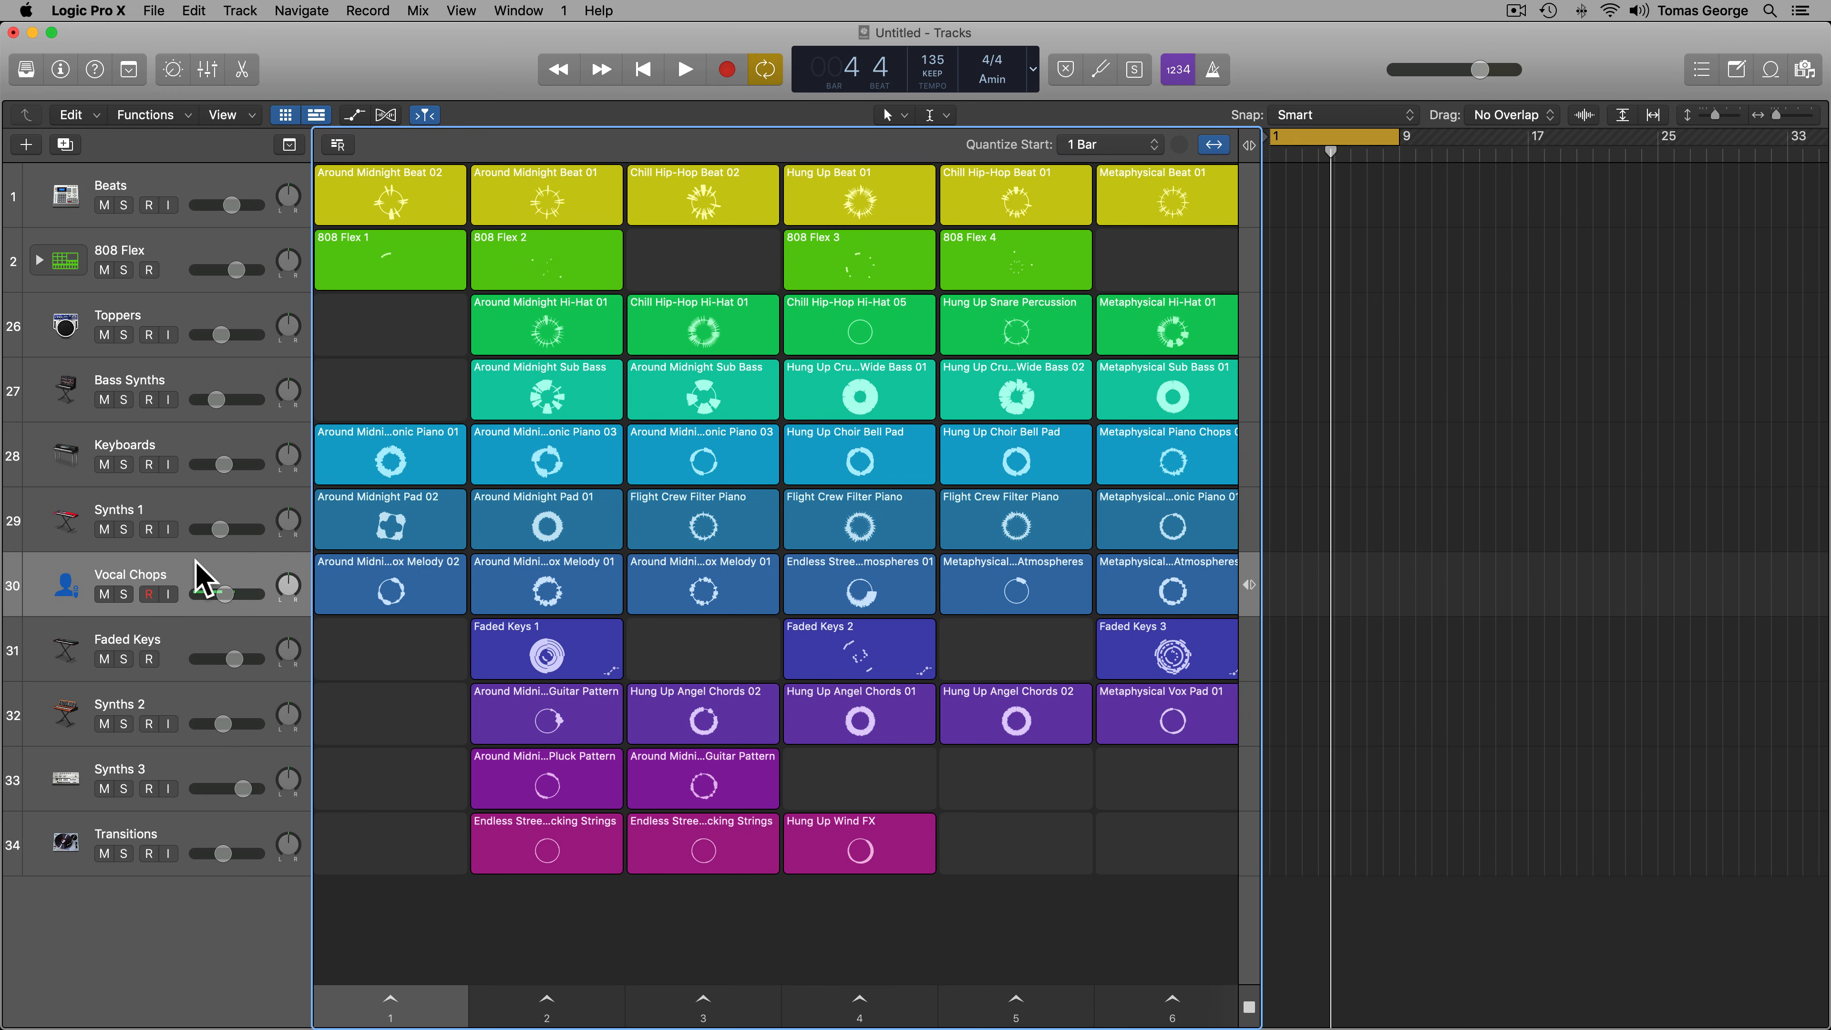
left_click(195, 723)
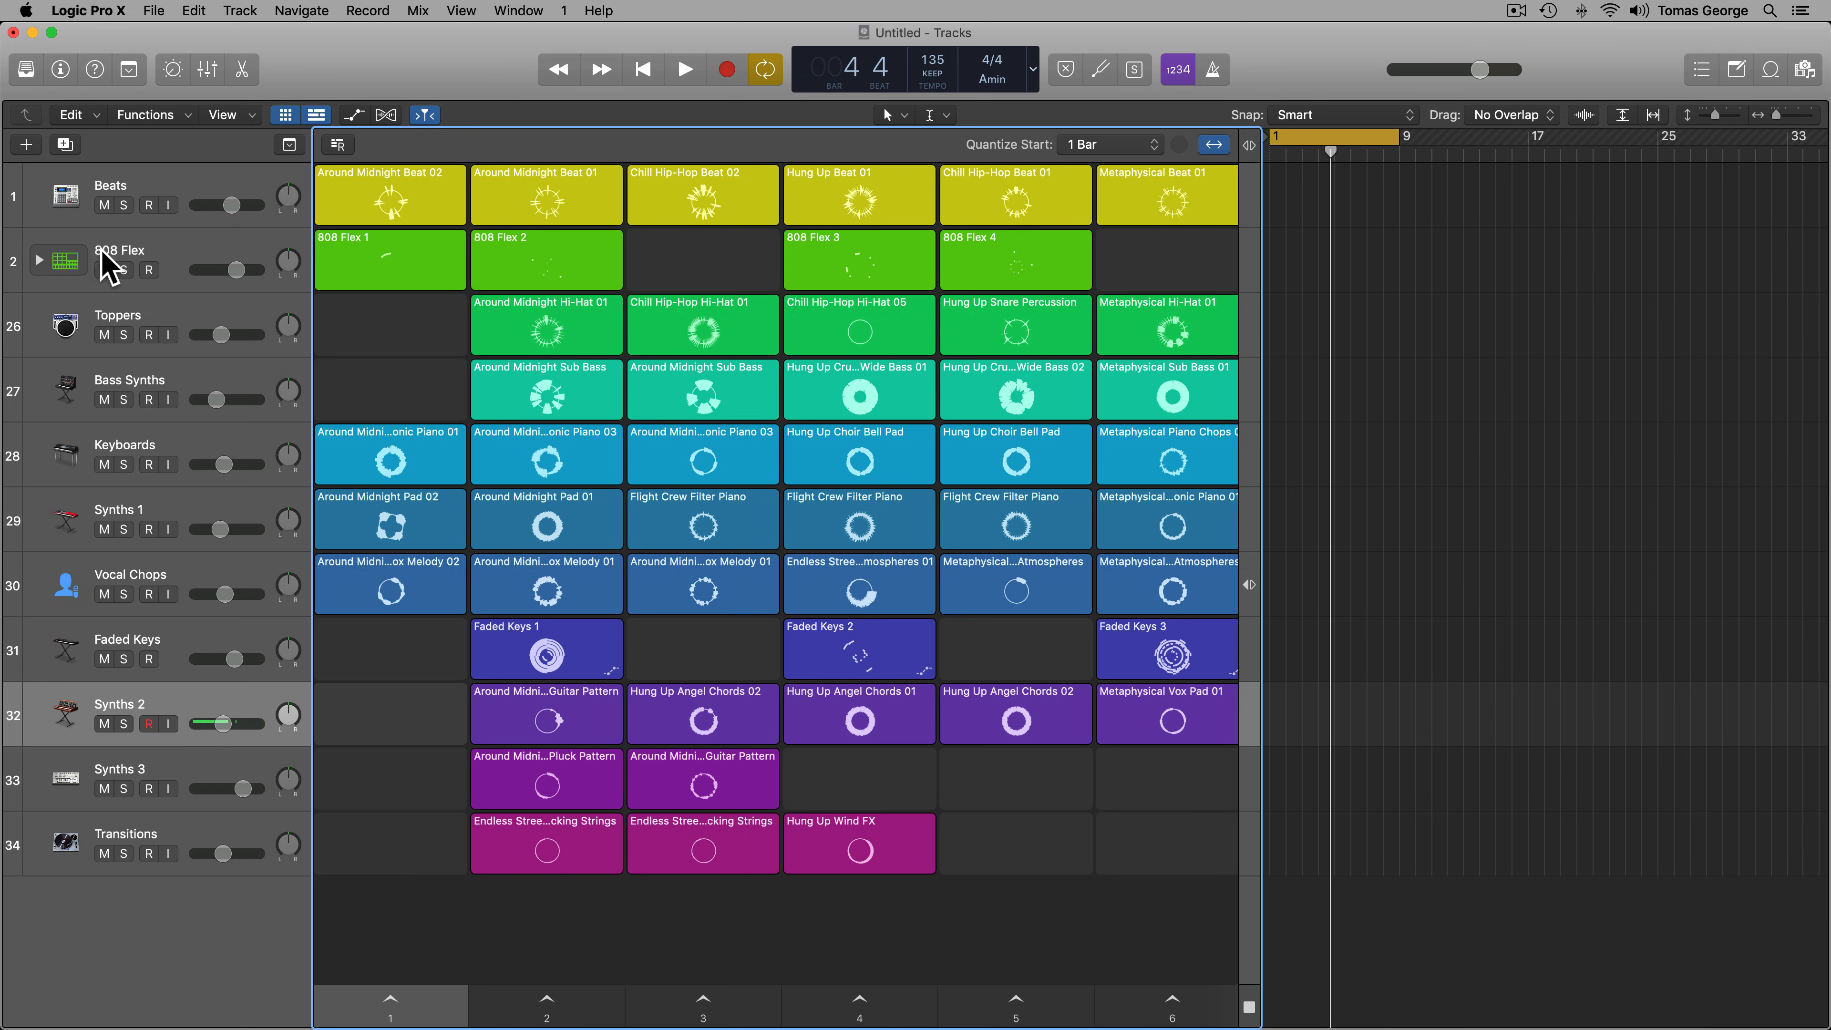
left_click(132, 247)
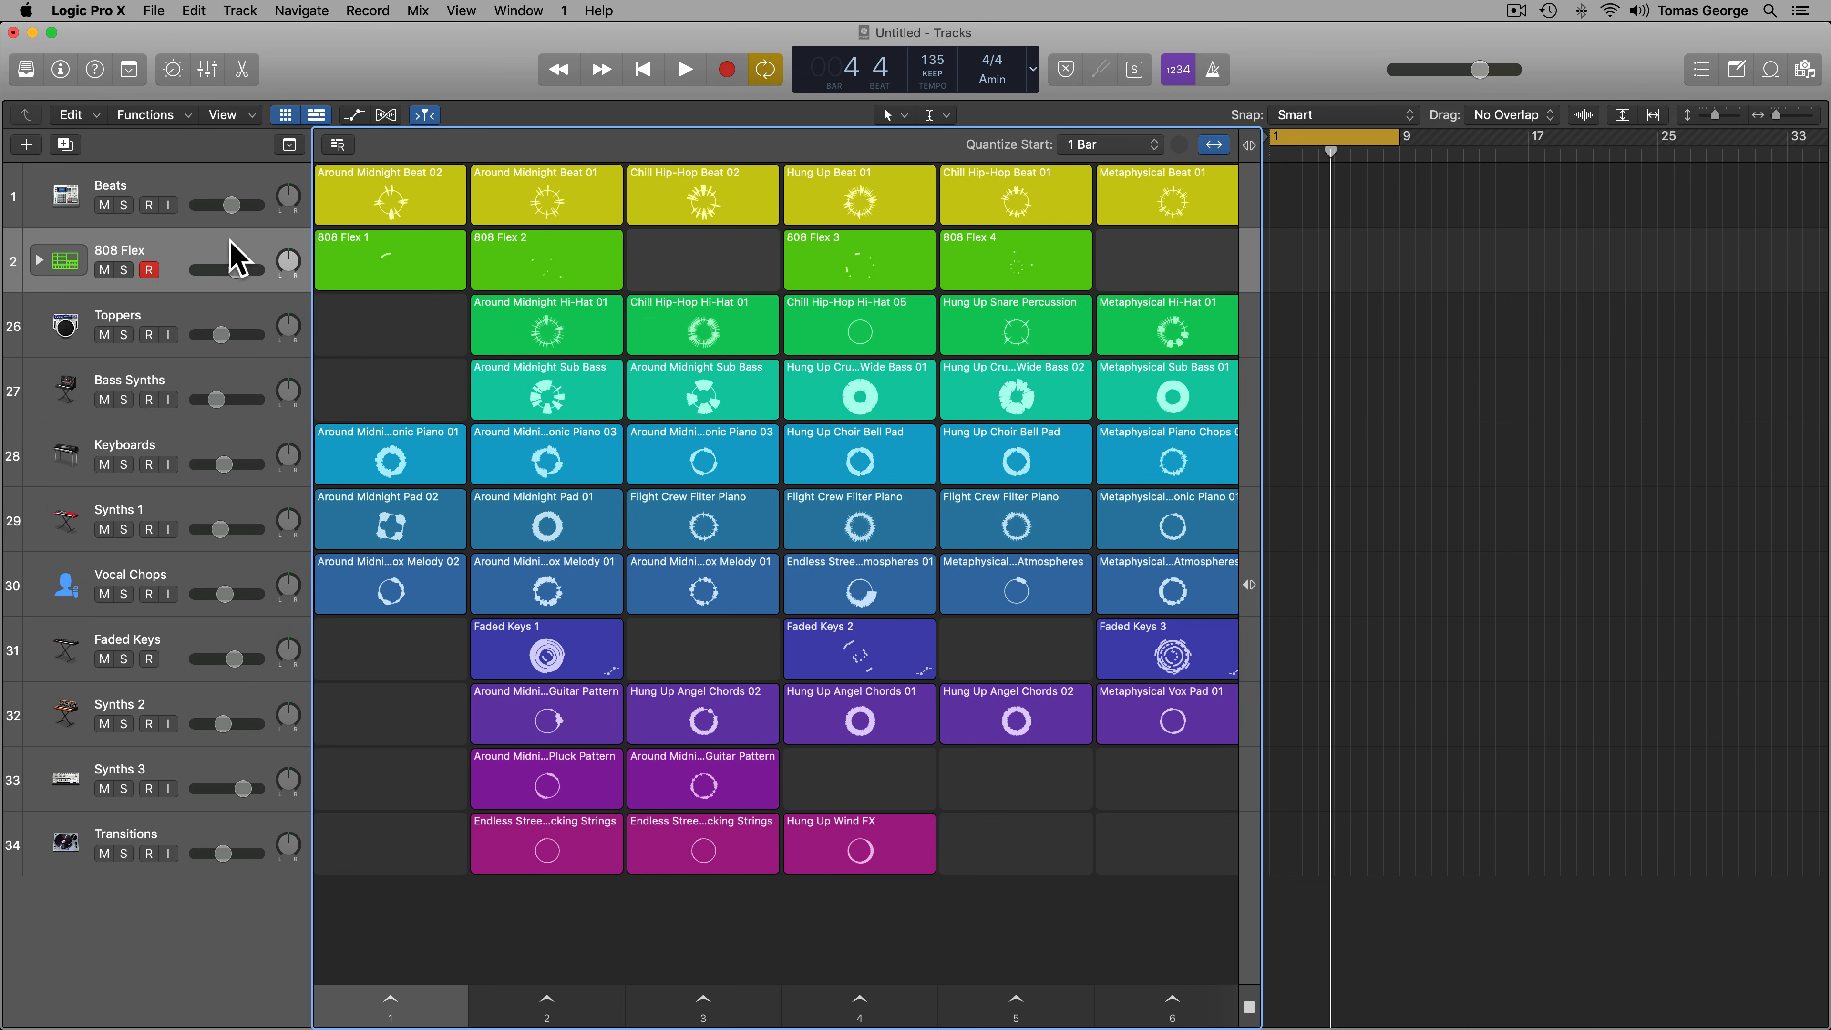
Open the 808 Flex 1 cell in the Piano Roll and examine the MIDI notes of cells 808 Flex 1 to 4
left_click(432, 251)
double_click(443, 268)
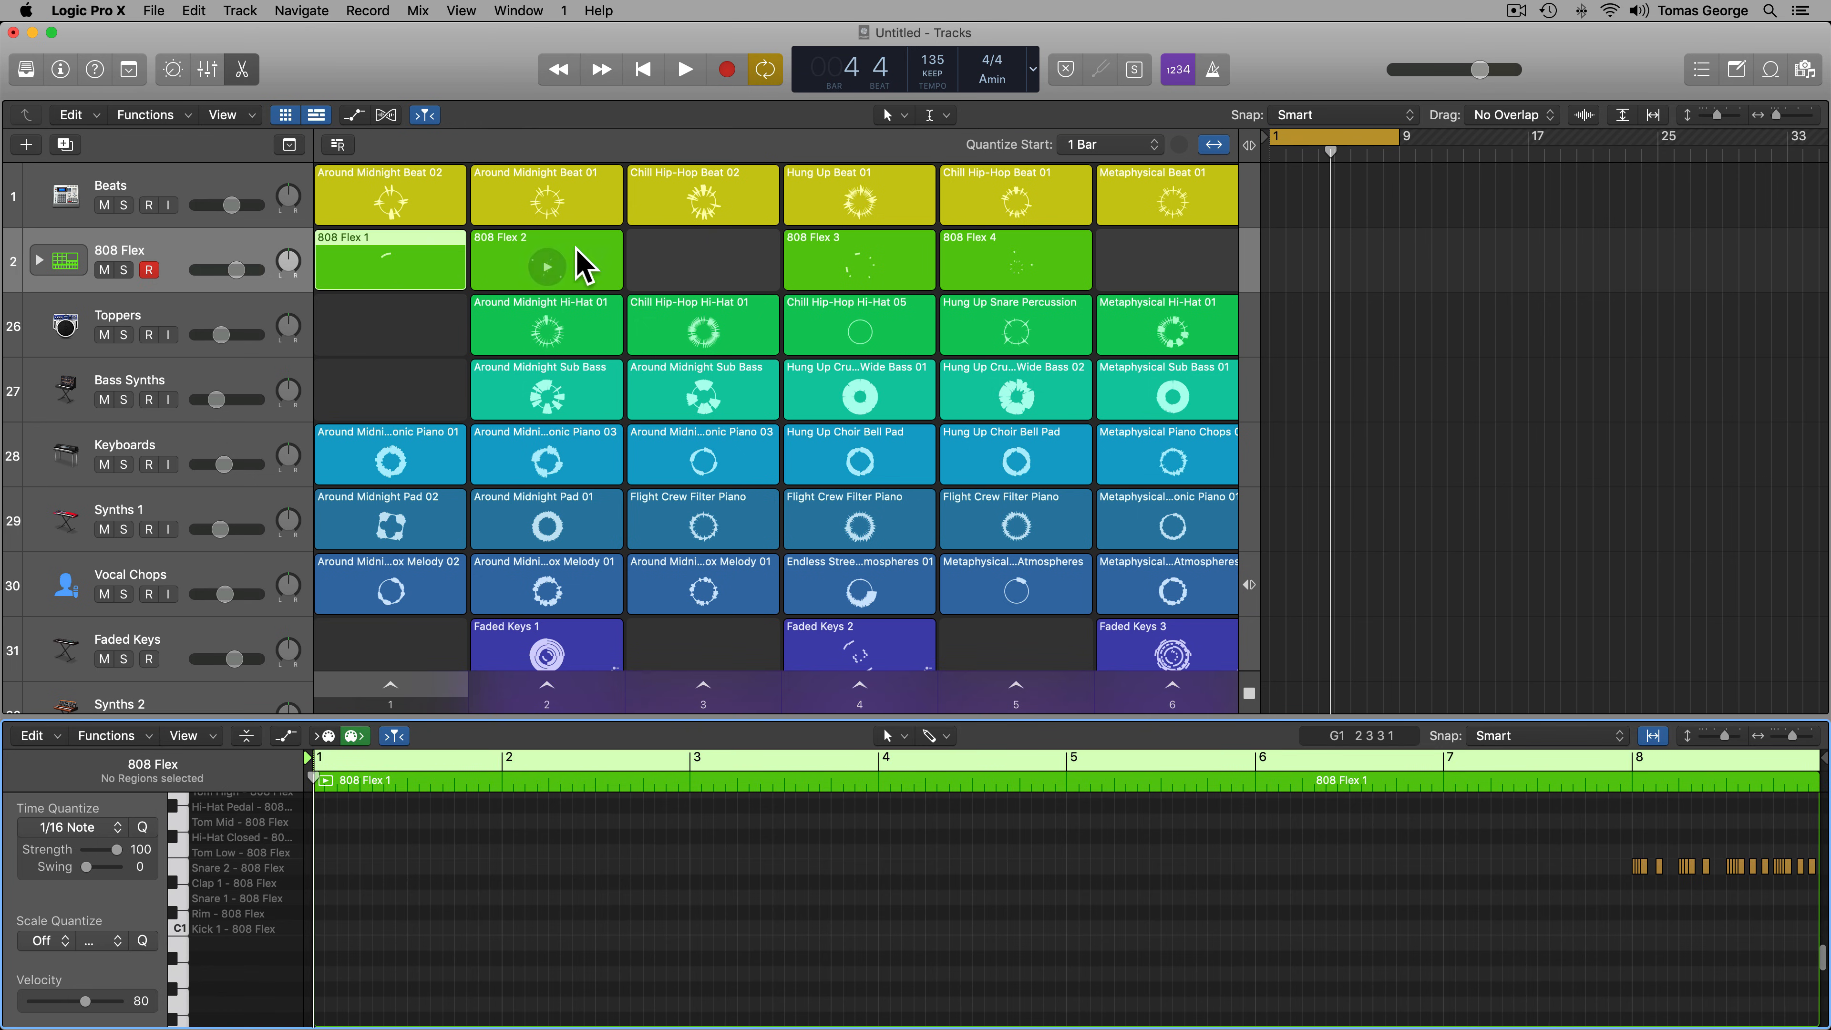
left_click(580, 265)
scroll(1090, 986, "up", 2)
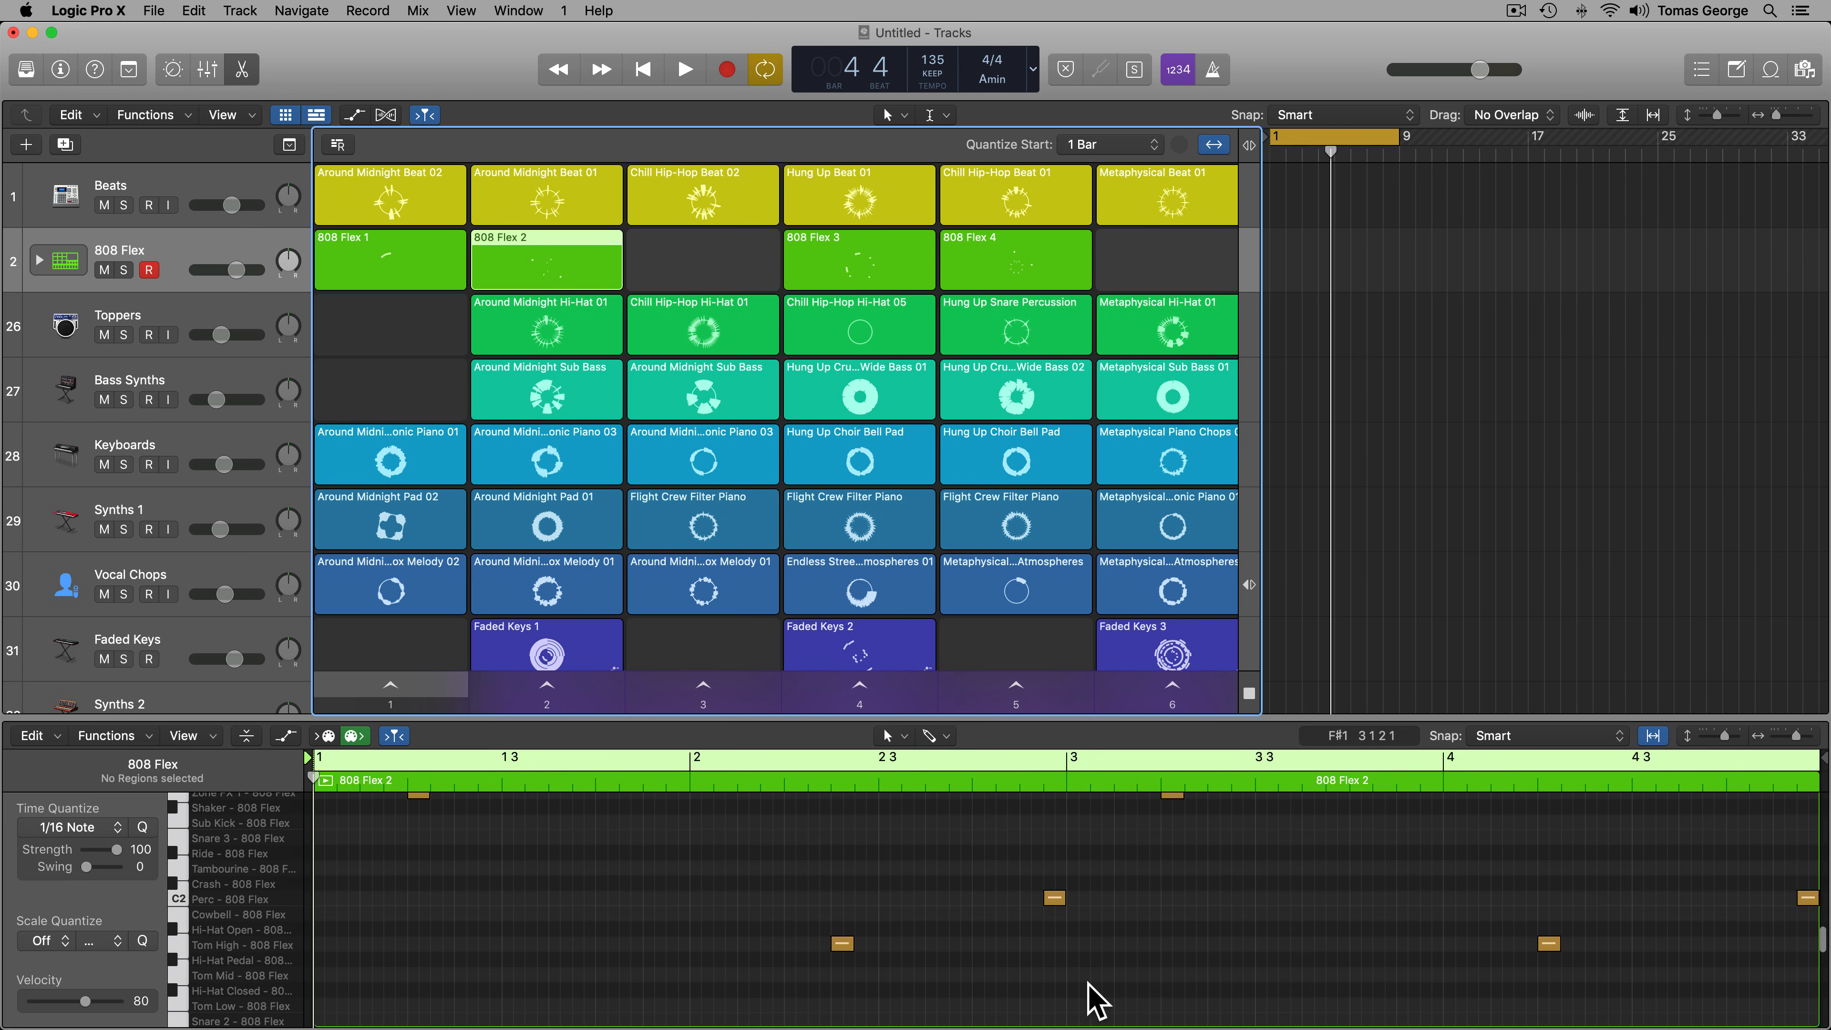
left_click(892, 249)
scroll(1132, 936, "down", 4)
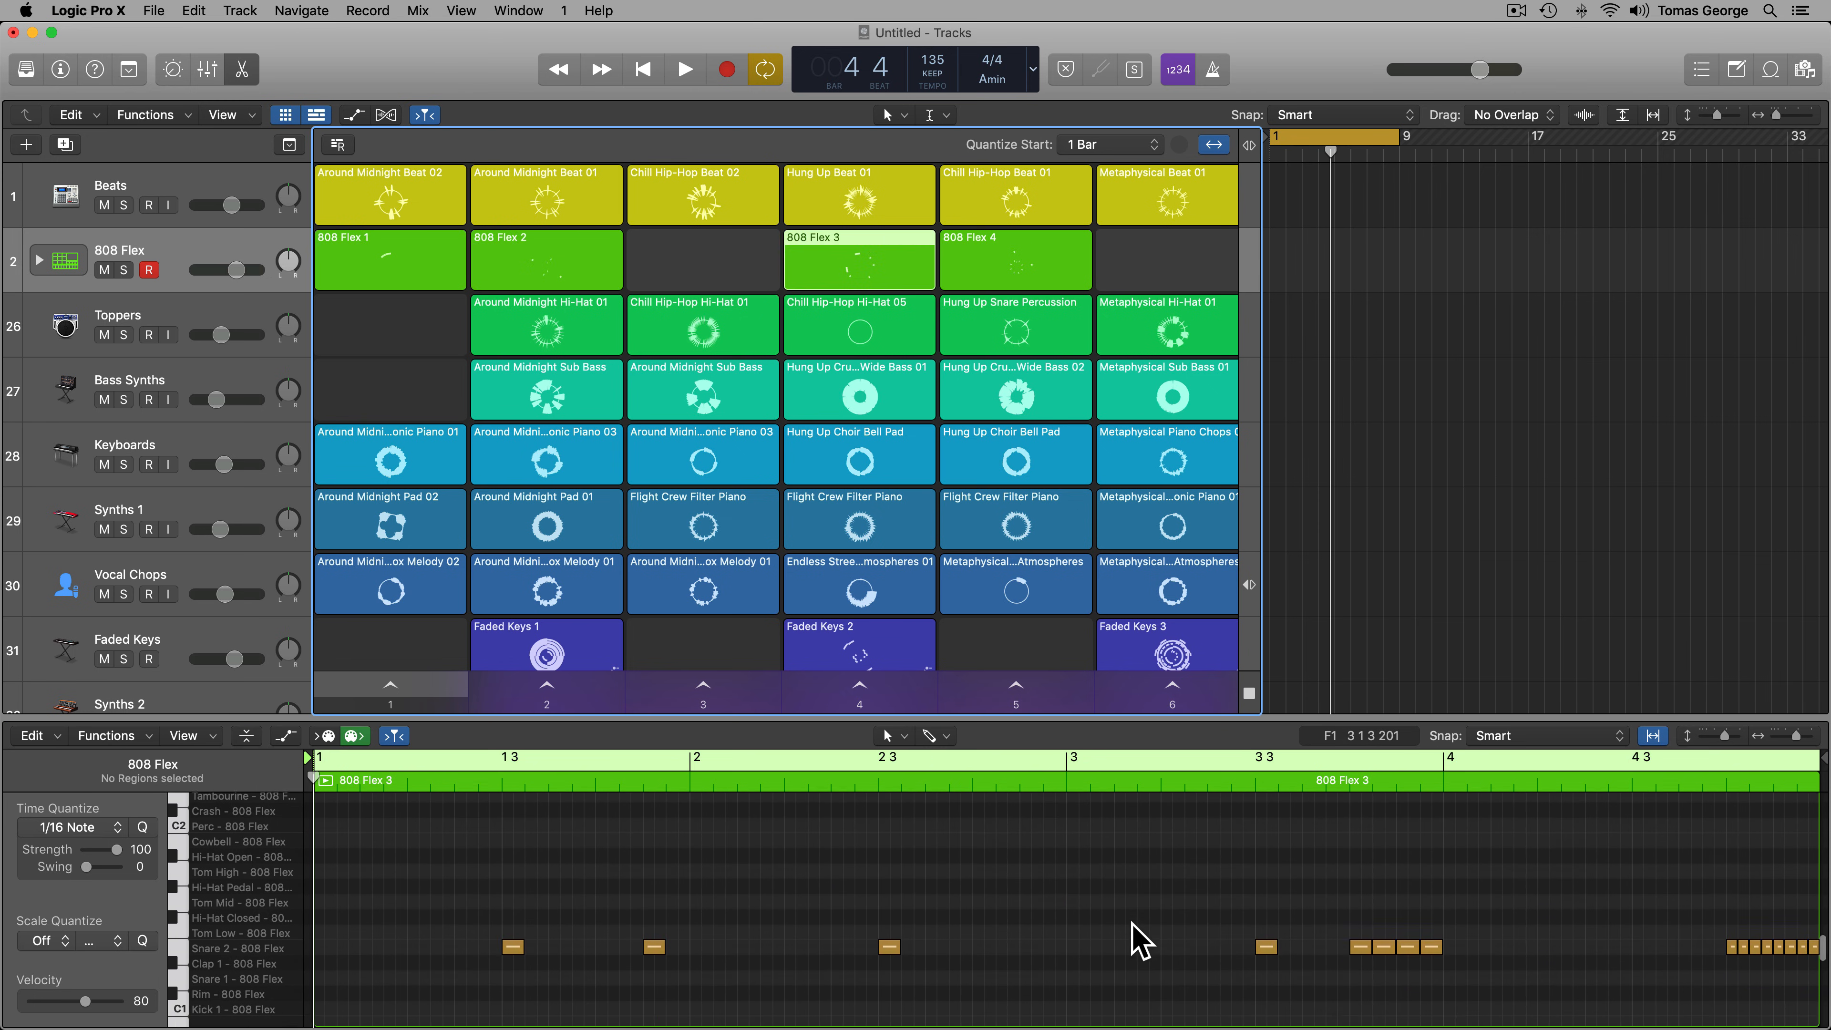
left_click(1061, 245)
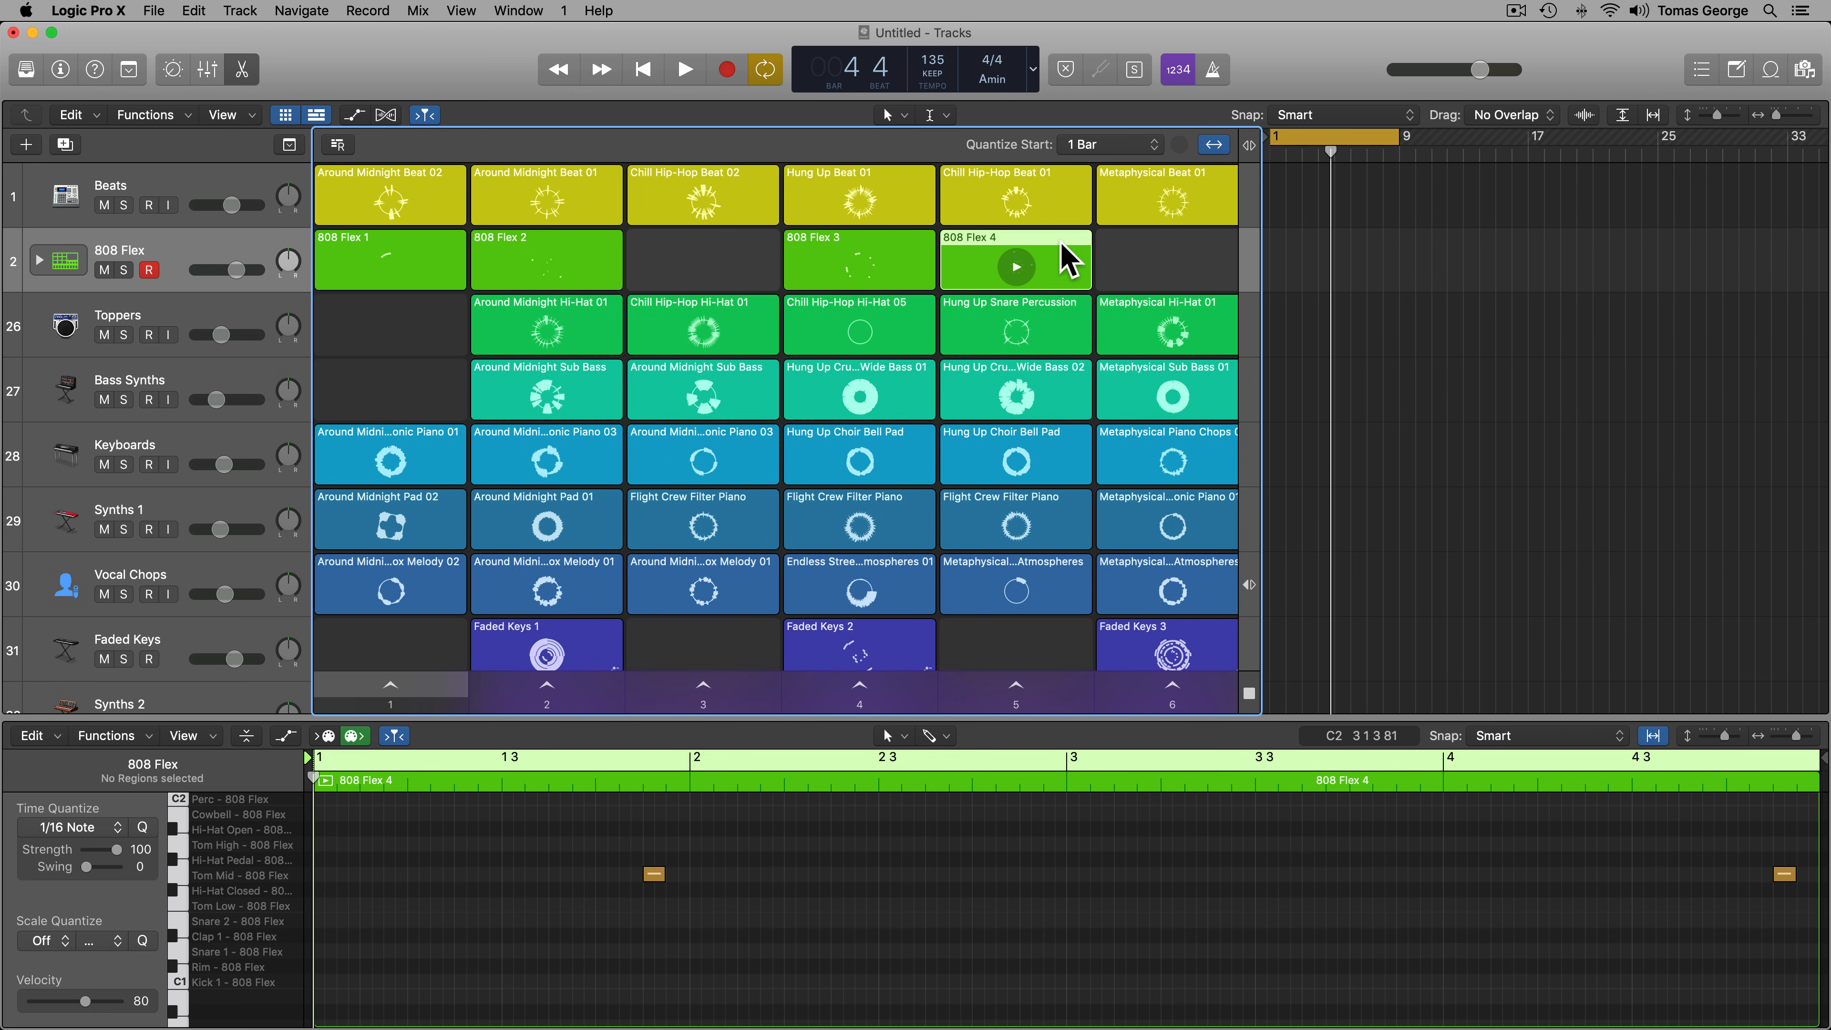
scroll(1090, 959, "up", 1)
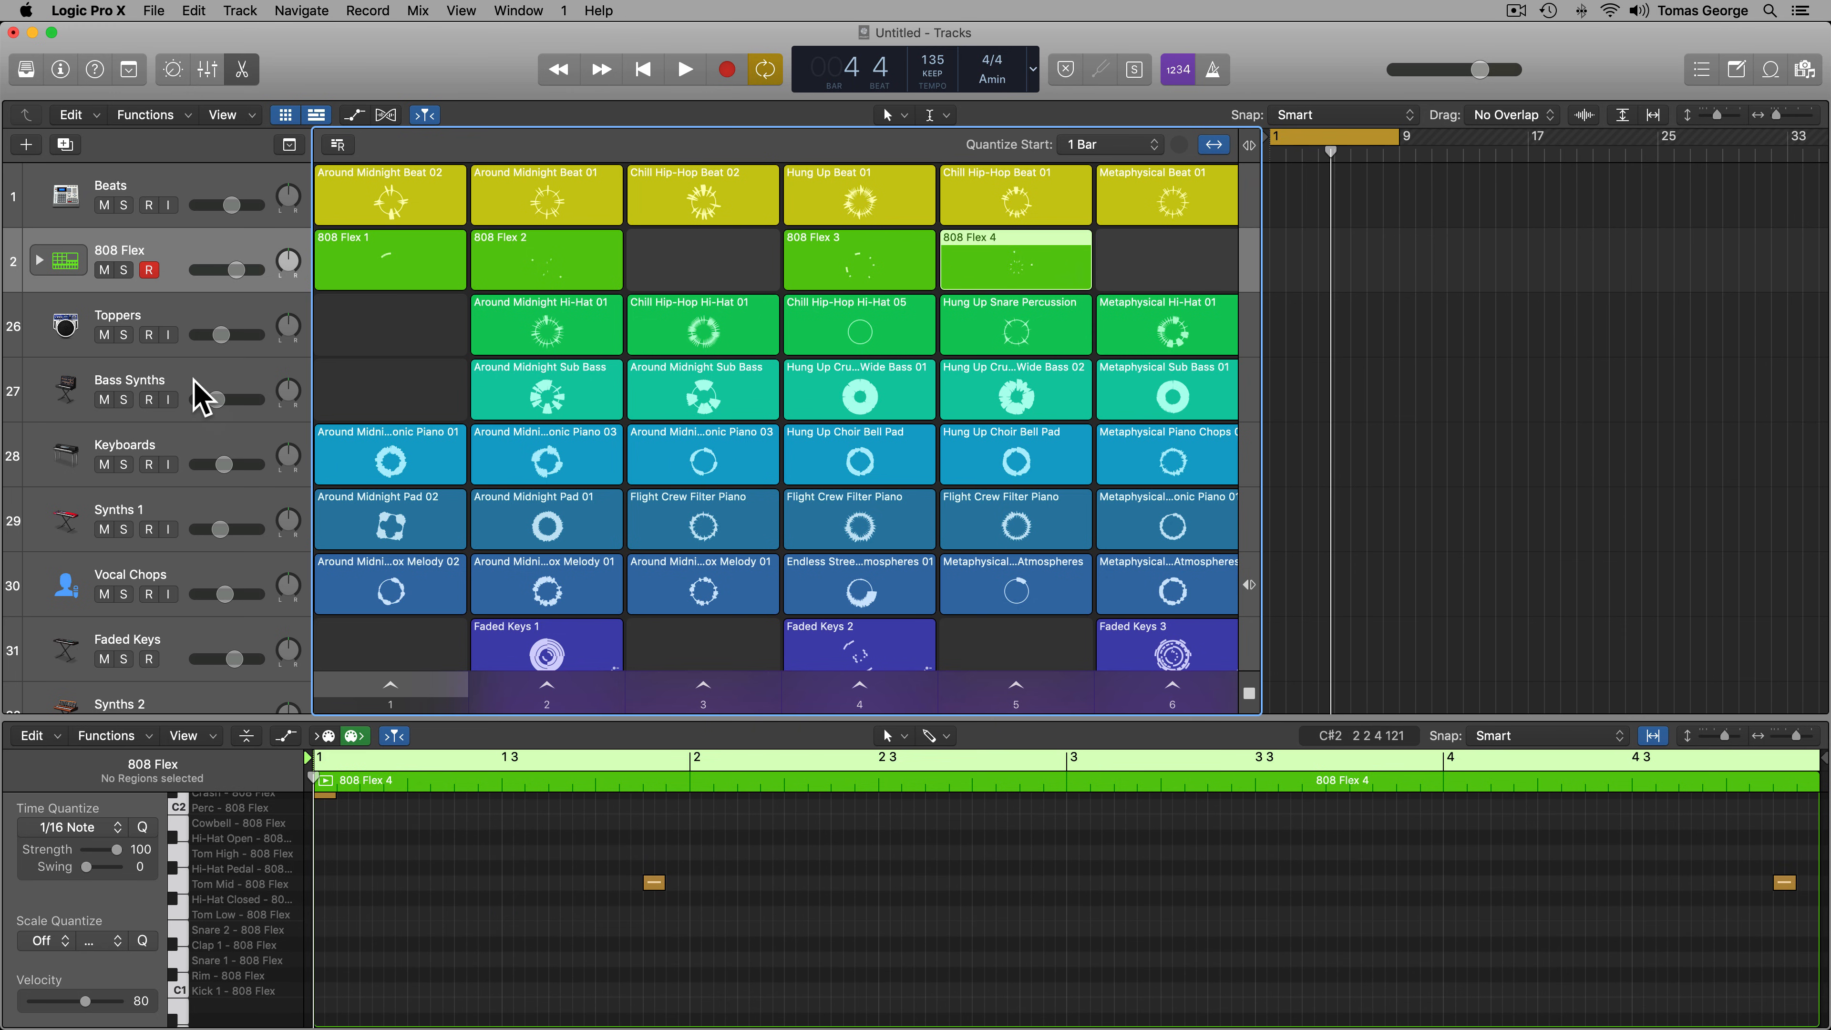
Examine the audio waveforms of the Vocal Chops cells in scenes 1 to 6 in the audio editor
left_click(259, 570)
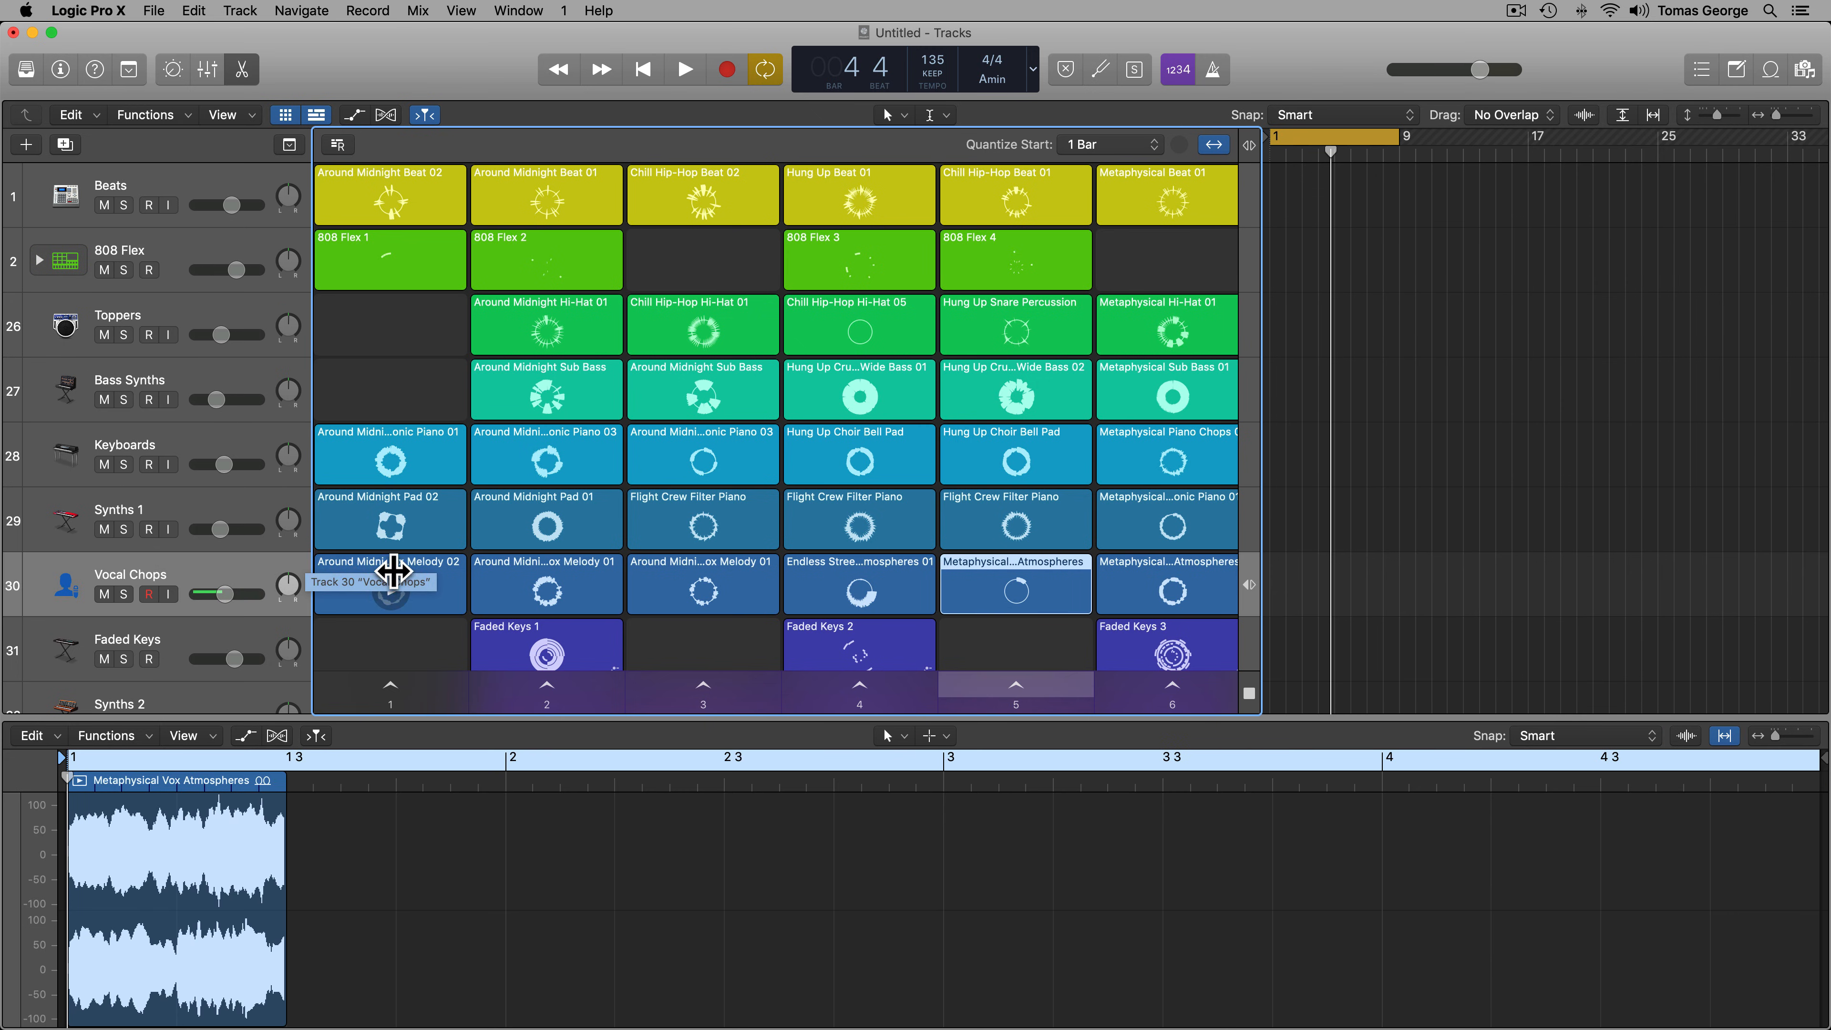
left_click(411, 582)
left_click(552, 582)
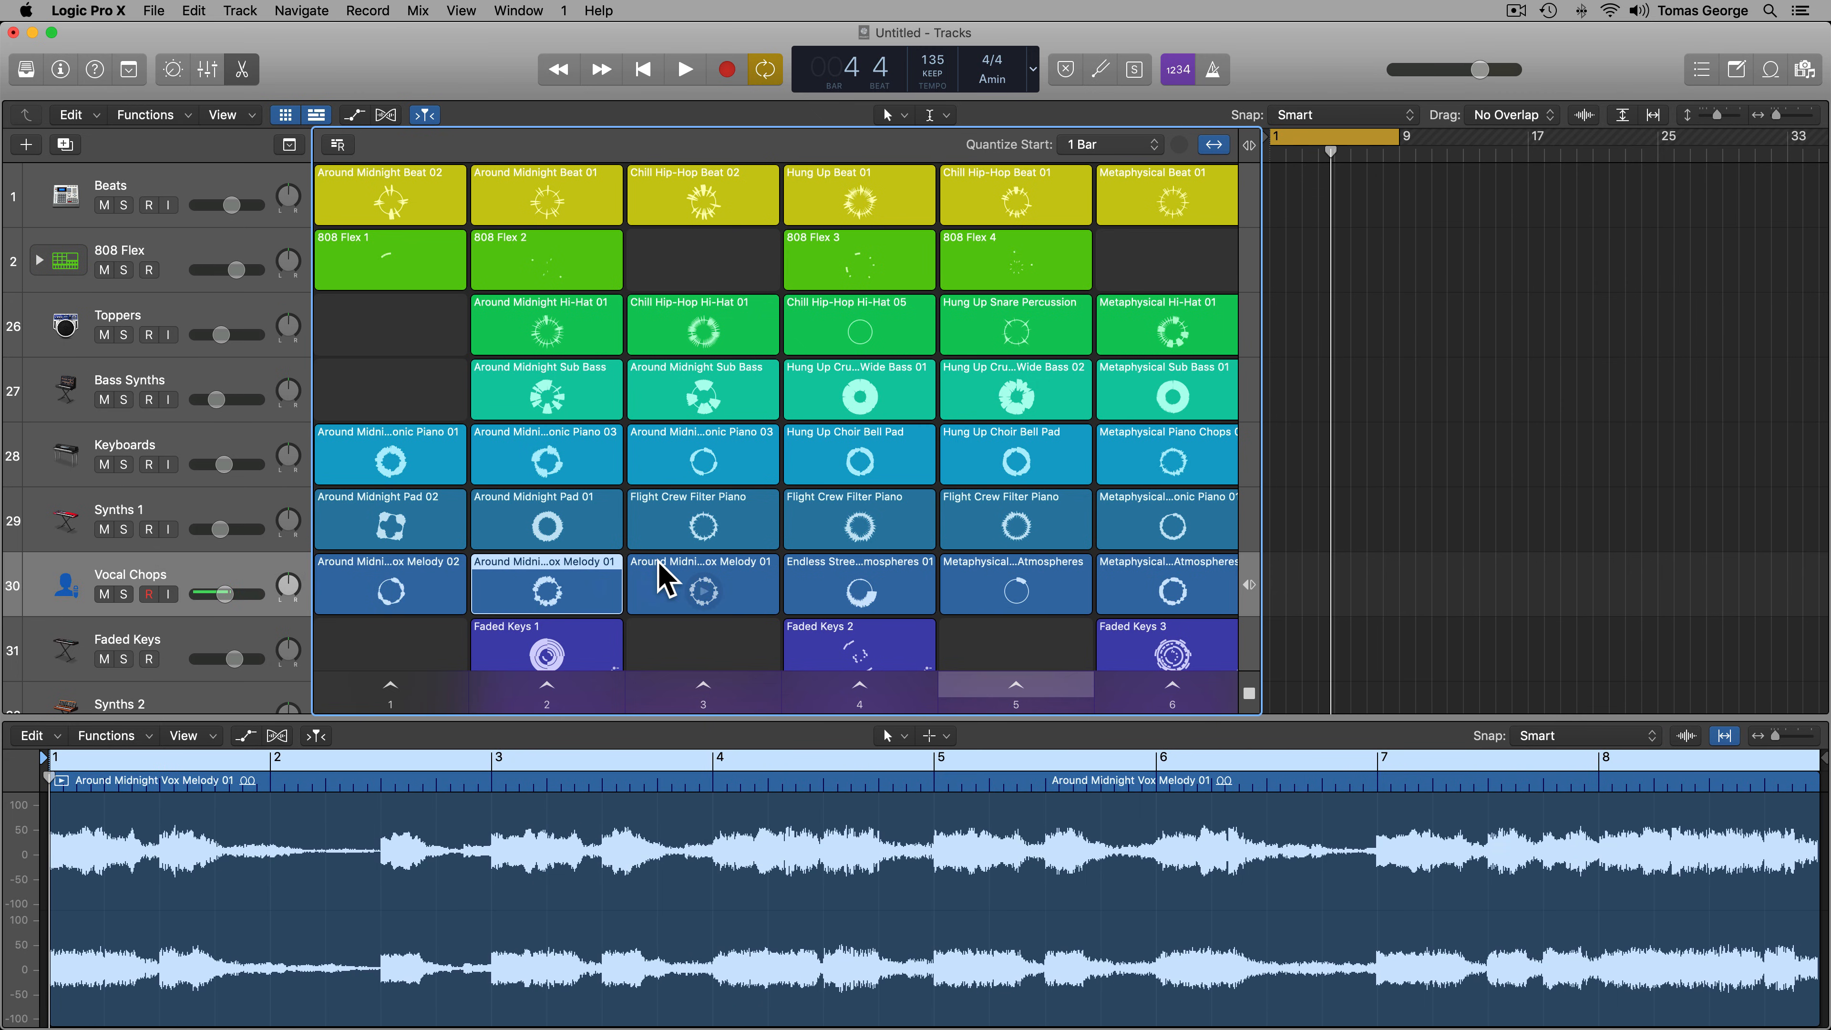
left_click(699, 577)
left_click(870, 577)
left_click(1023, 577)
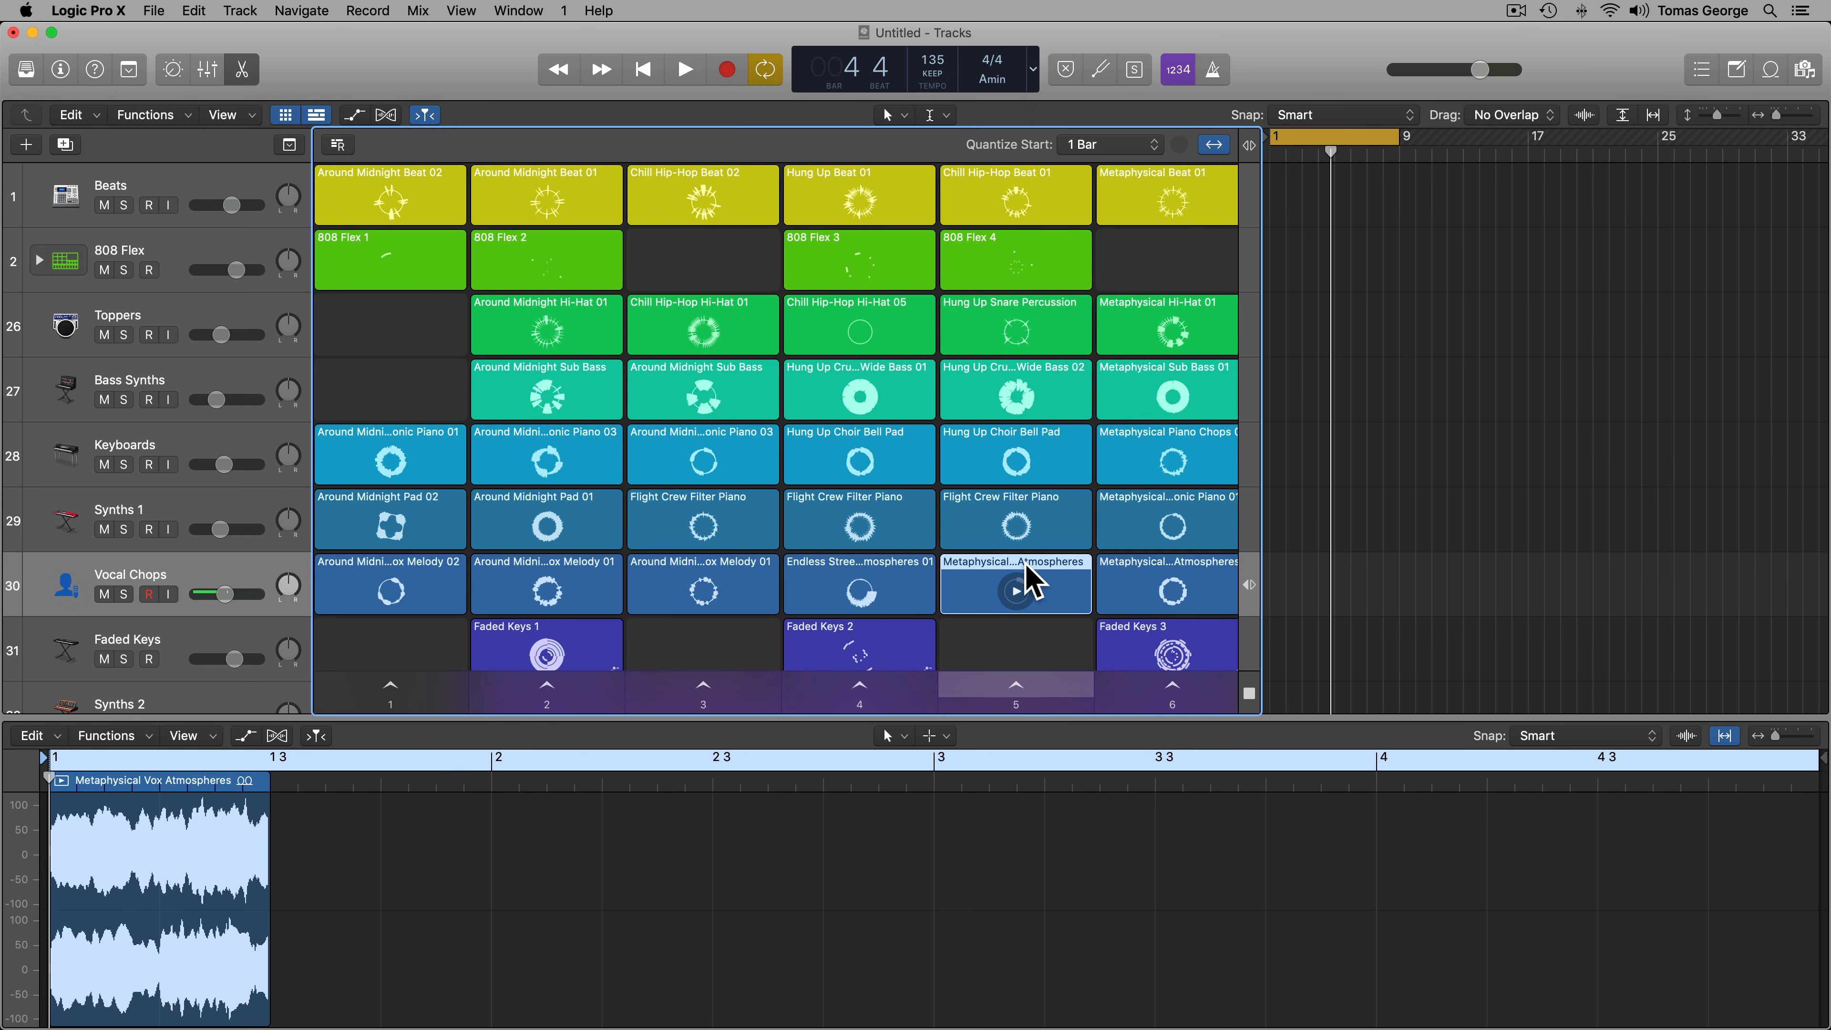
left_click(1156, 581)
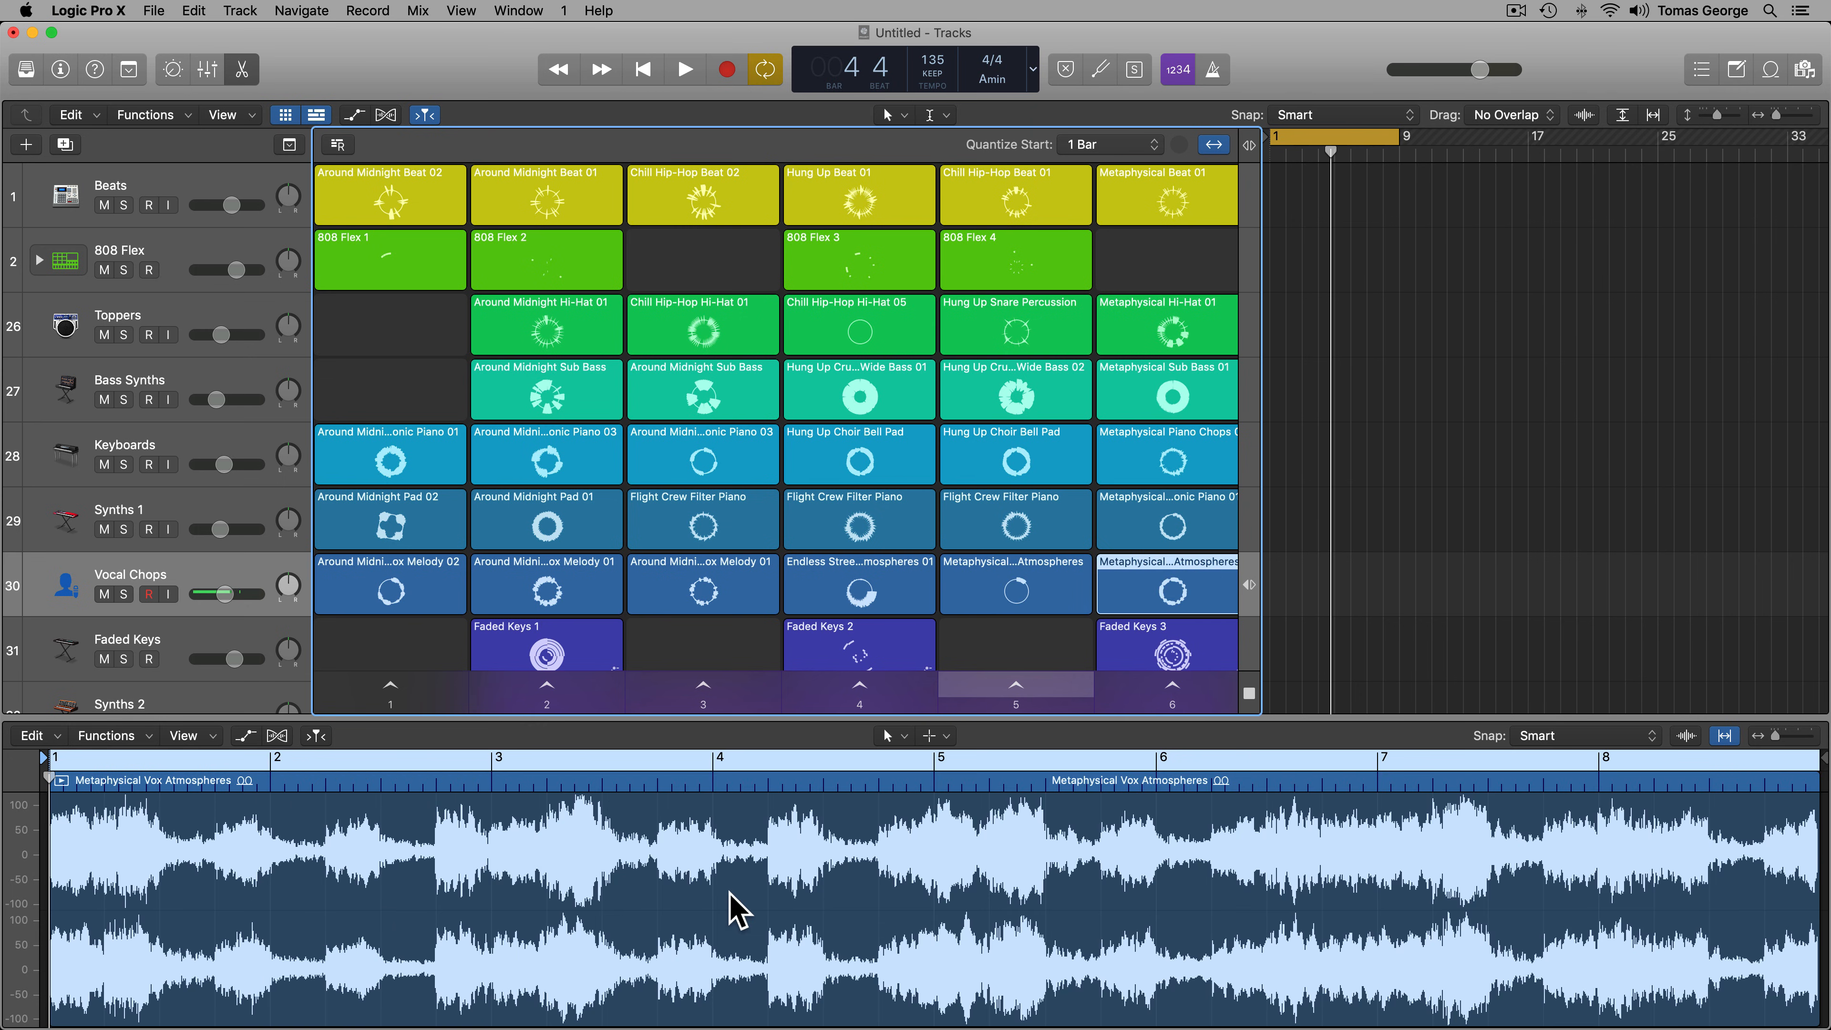
Toggle the editor area below the grid and leave it closed so the full Live Loops grid shows
mouse_move(1136, 594)
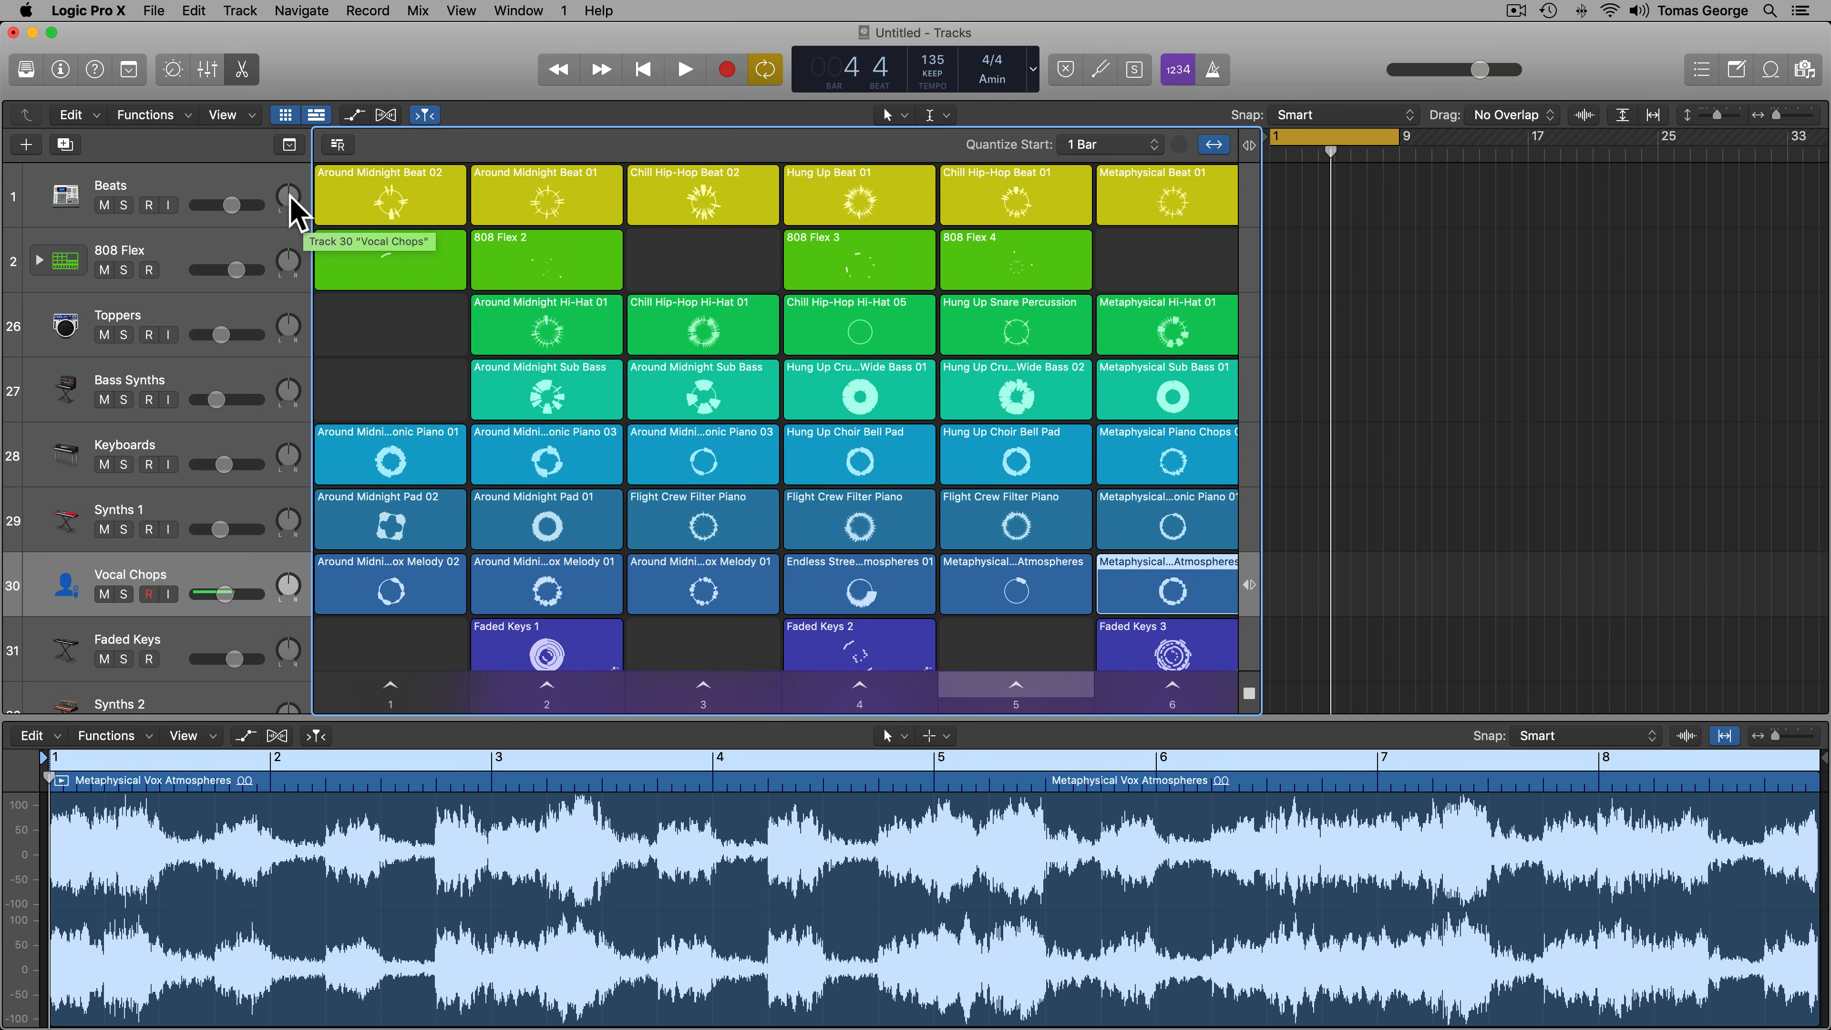
left_click(244, 71)
left_click(245, 70)
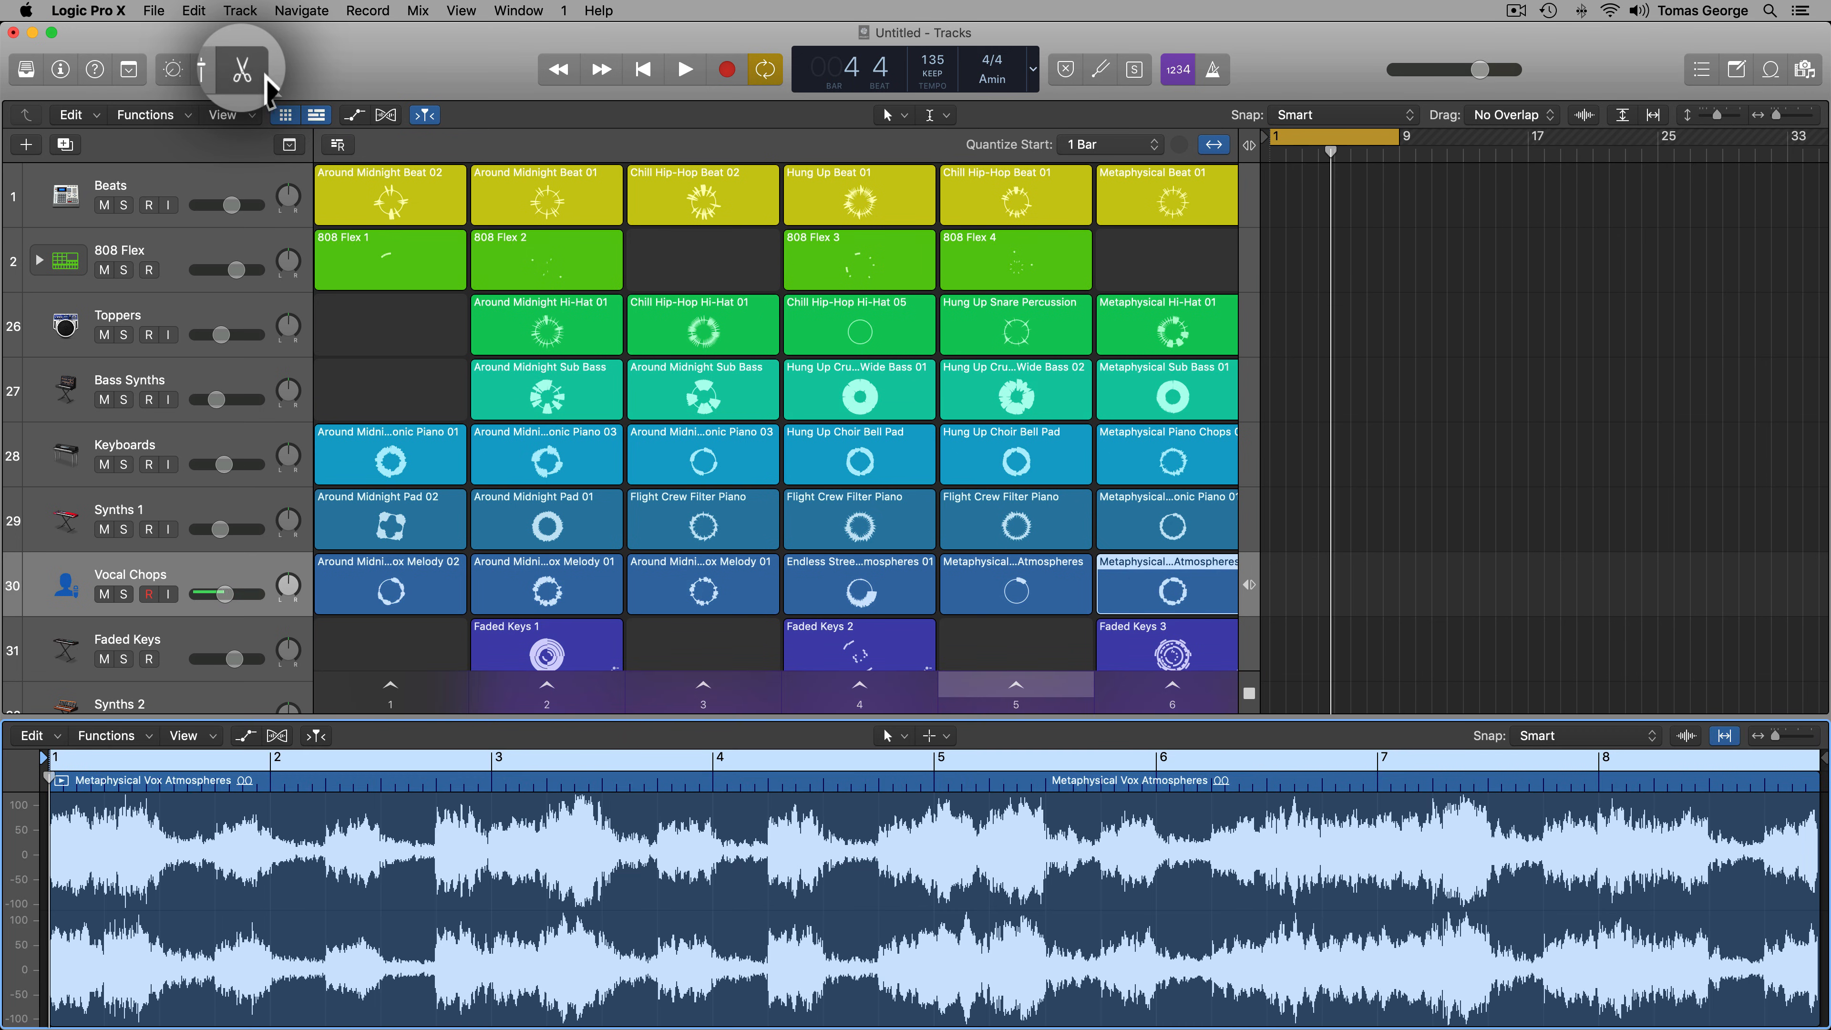
key("e")
key("e")
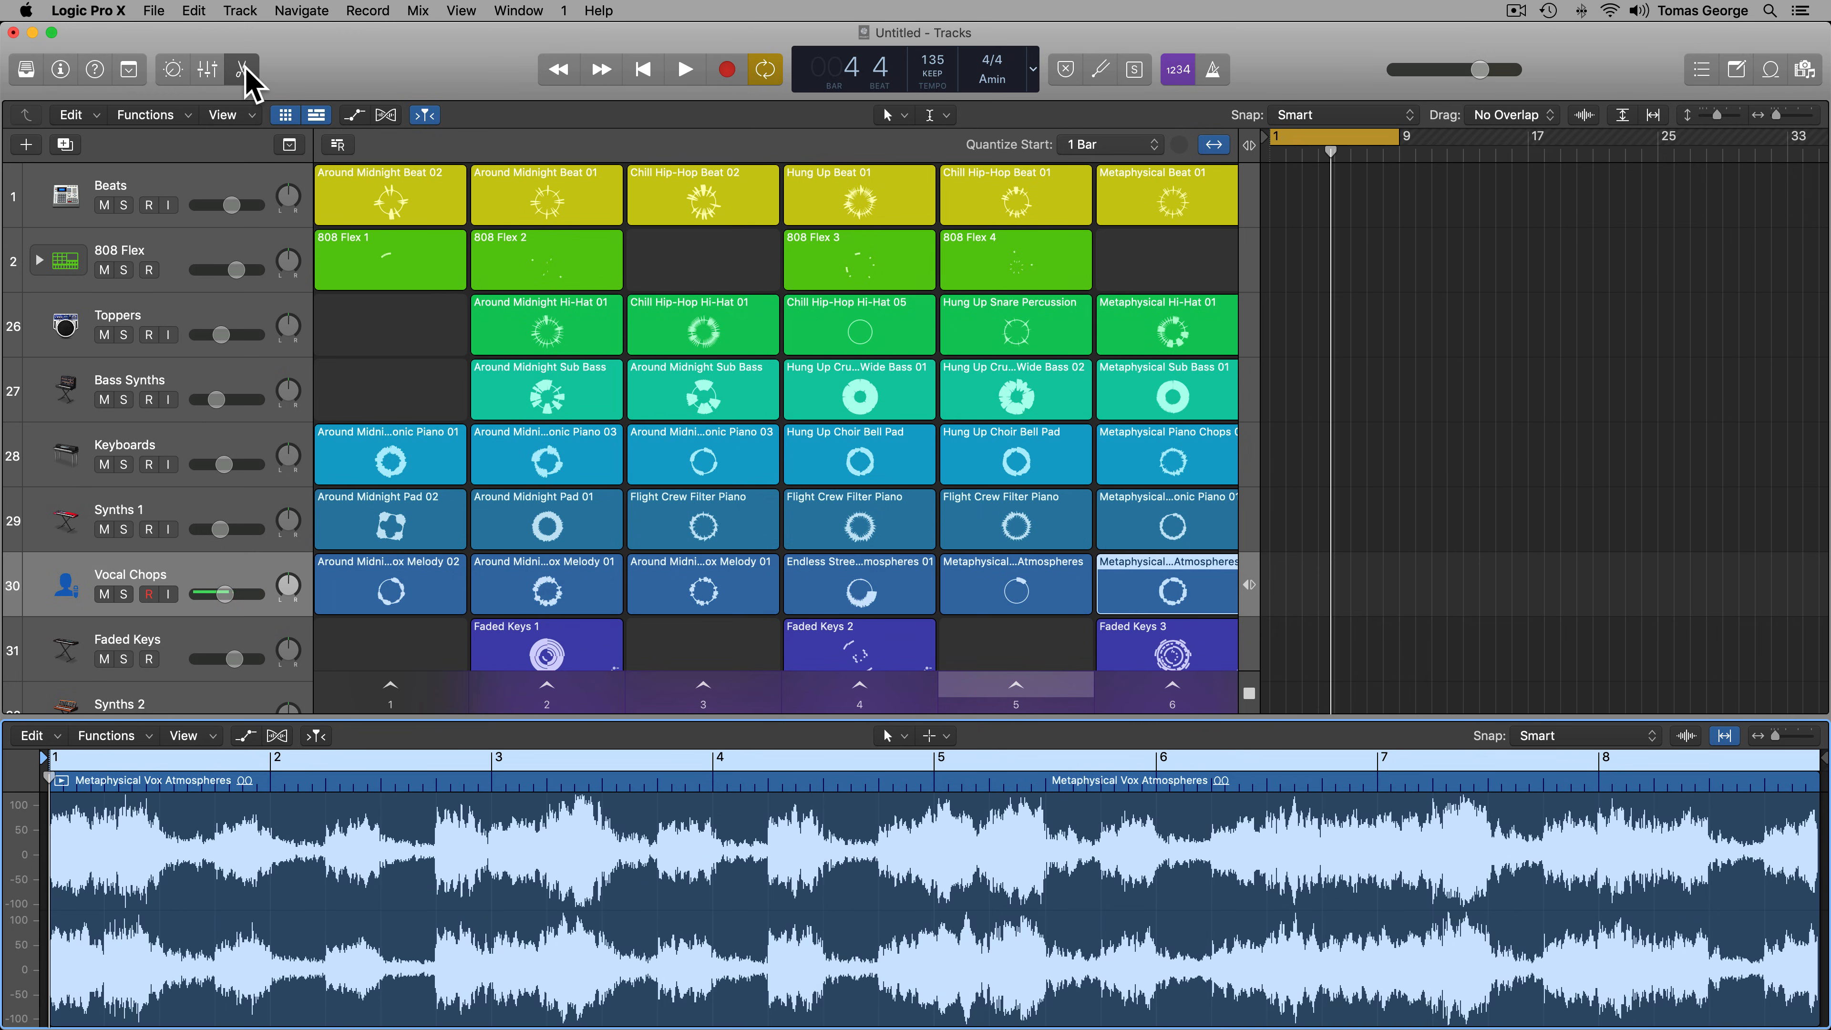
left_click(245, 71)
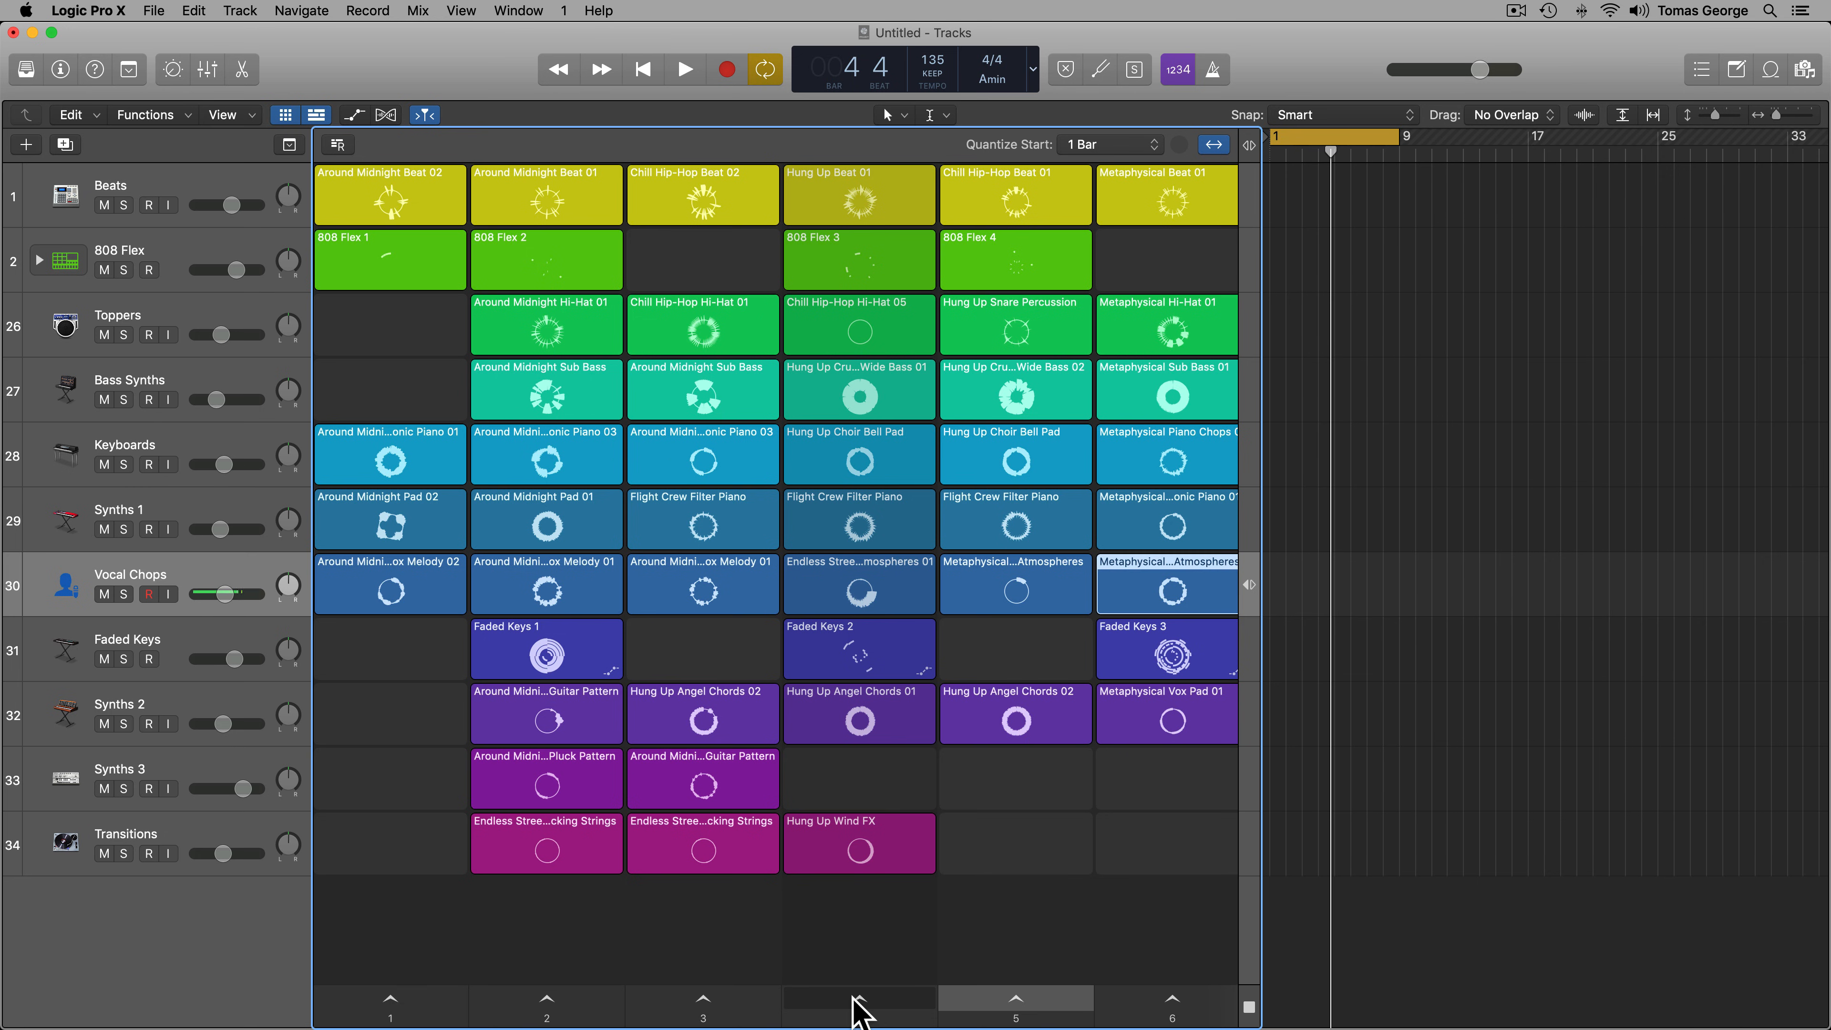
Rename scene 4 as Chorus
right_click(858, 1009)
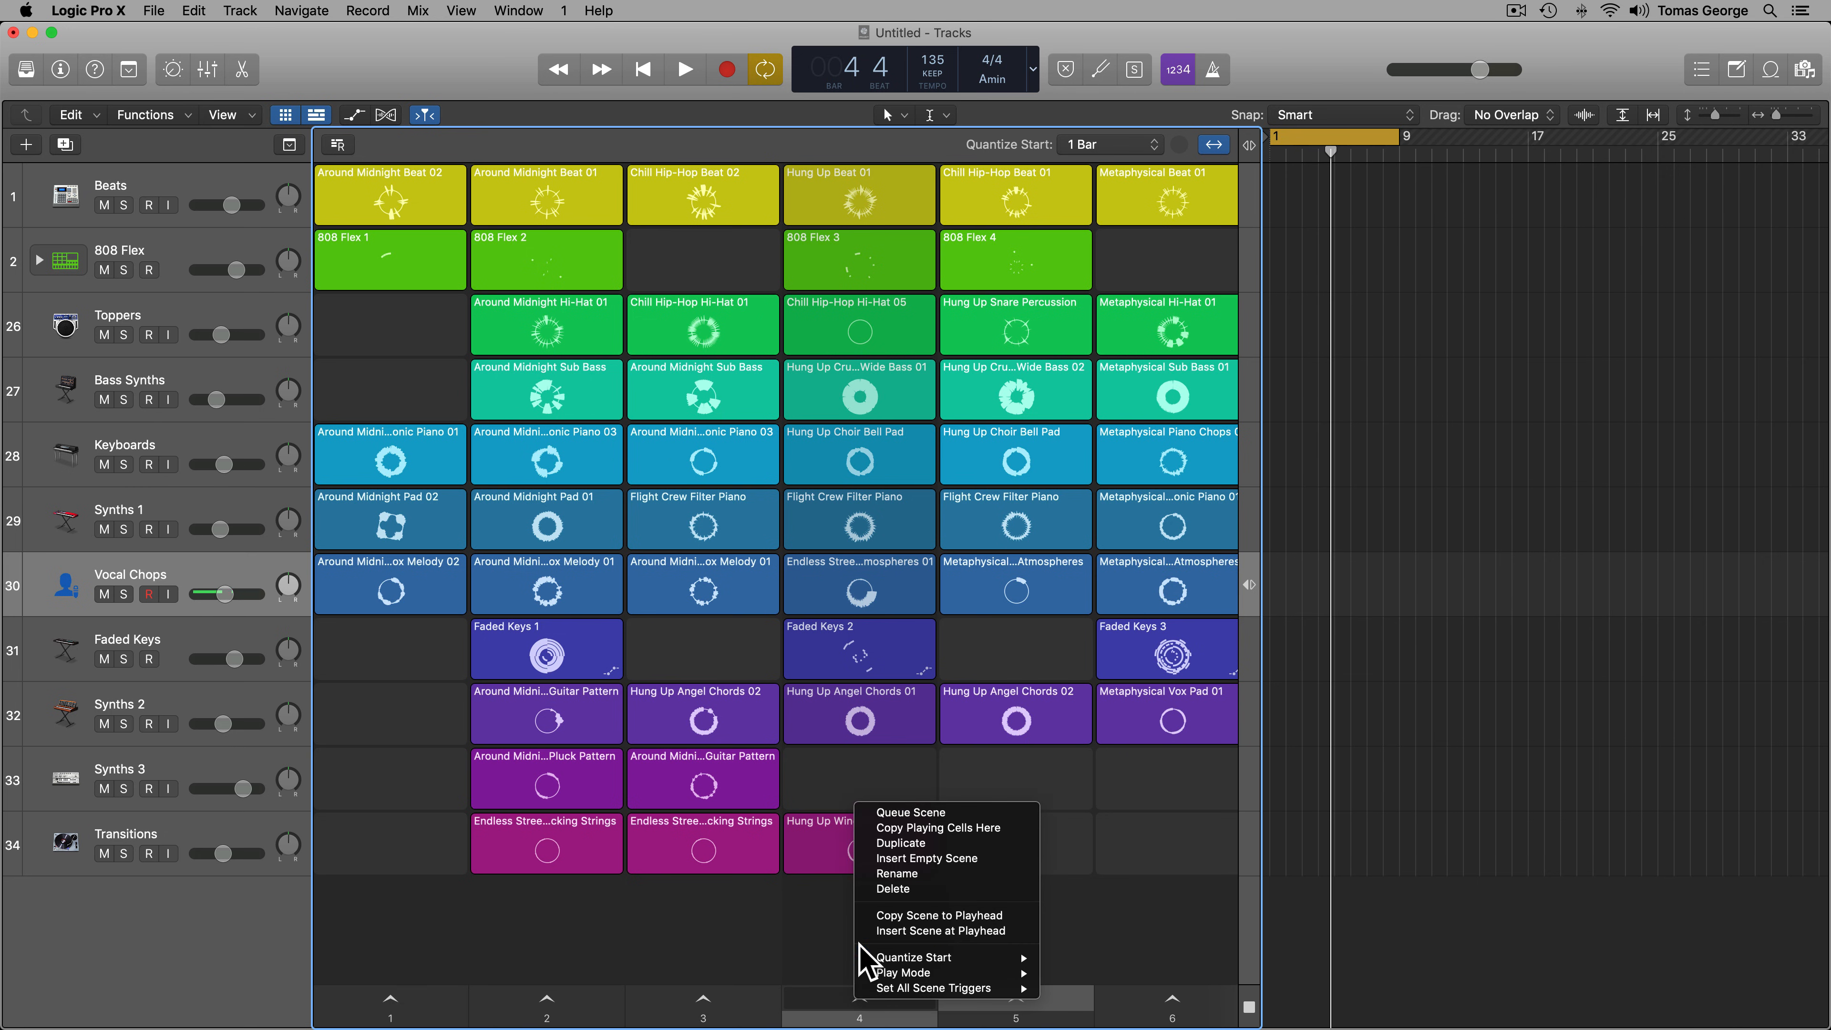
left_click(901, 873)
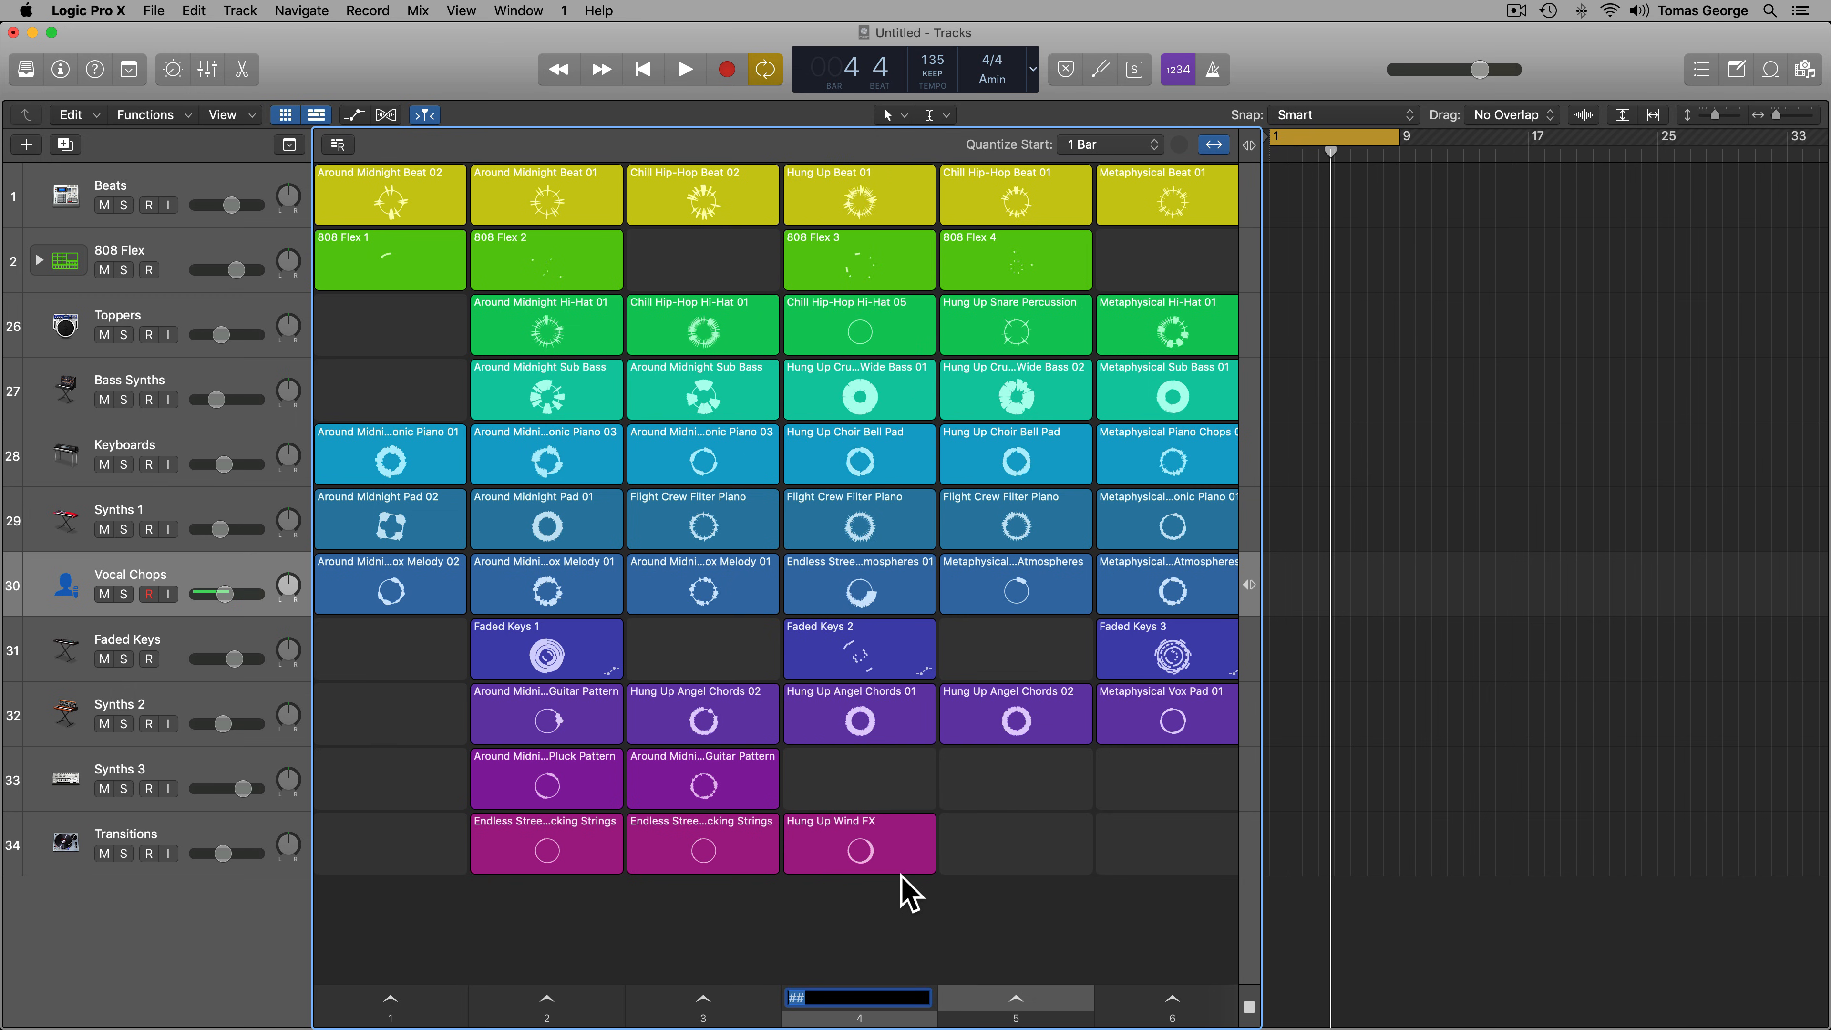
type("Chorus")
key("Return")
mouse_move(876, 851)
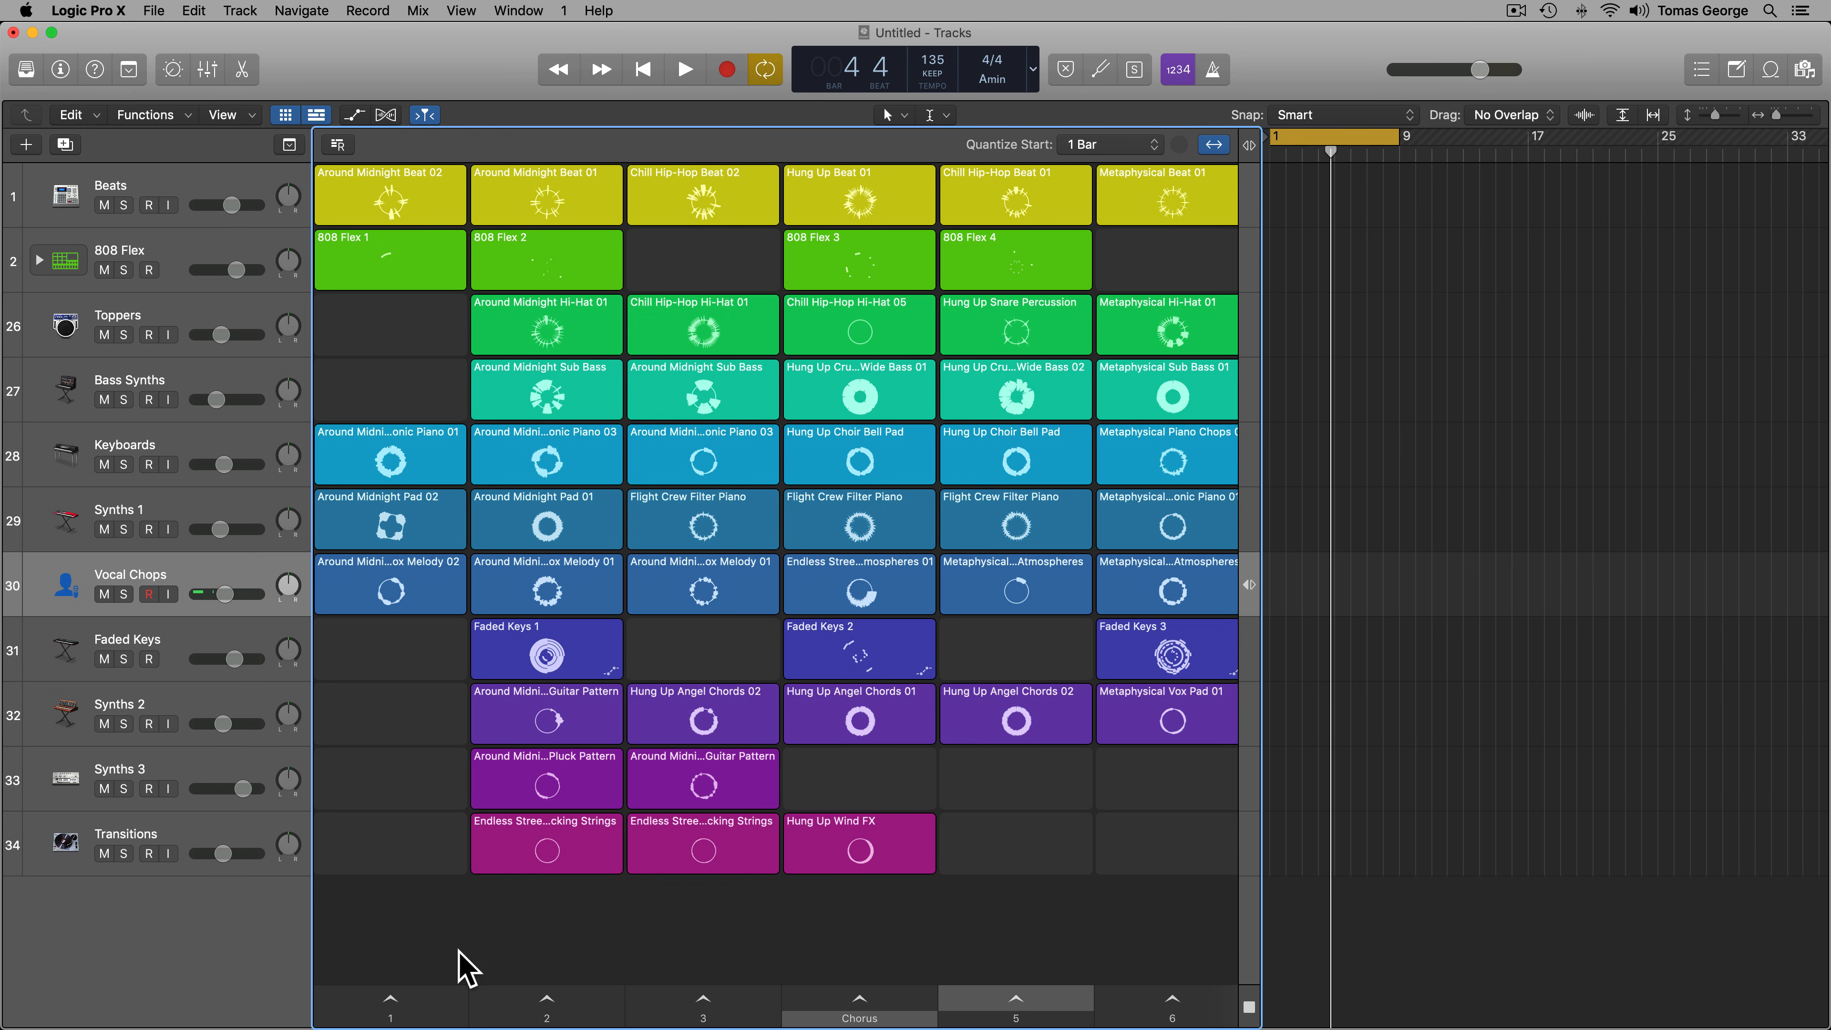
Move scene 1 to the fourth position, directly after the Chorus scene
left_click(436, 1017)
left_click_drag(436, 1020, 860, 1007)
left_click(499, 1014)
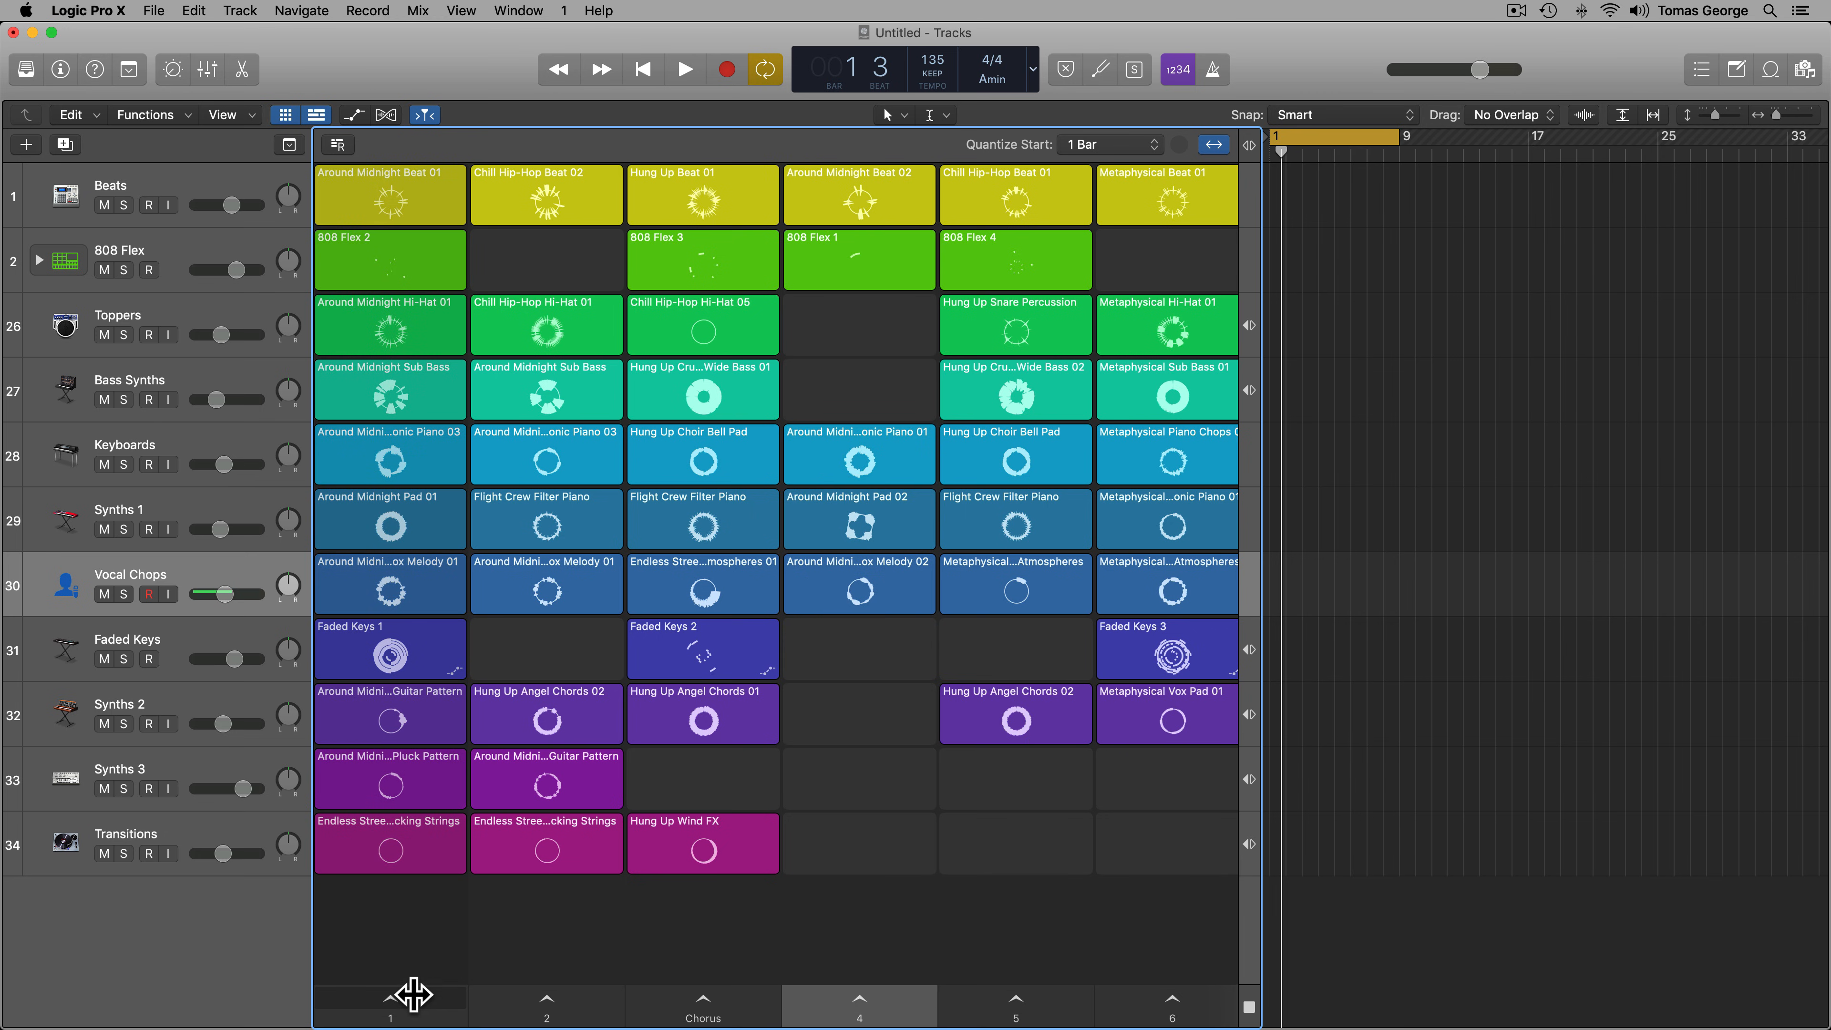
left_click(699, 1003)
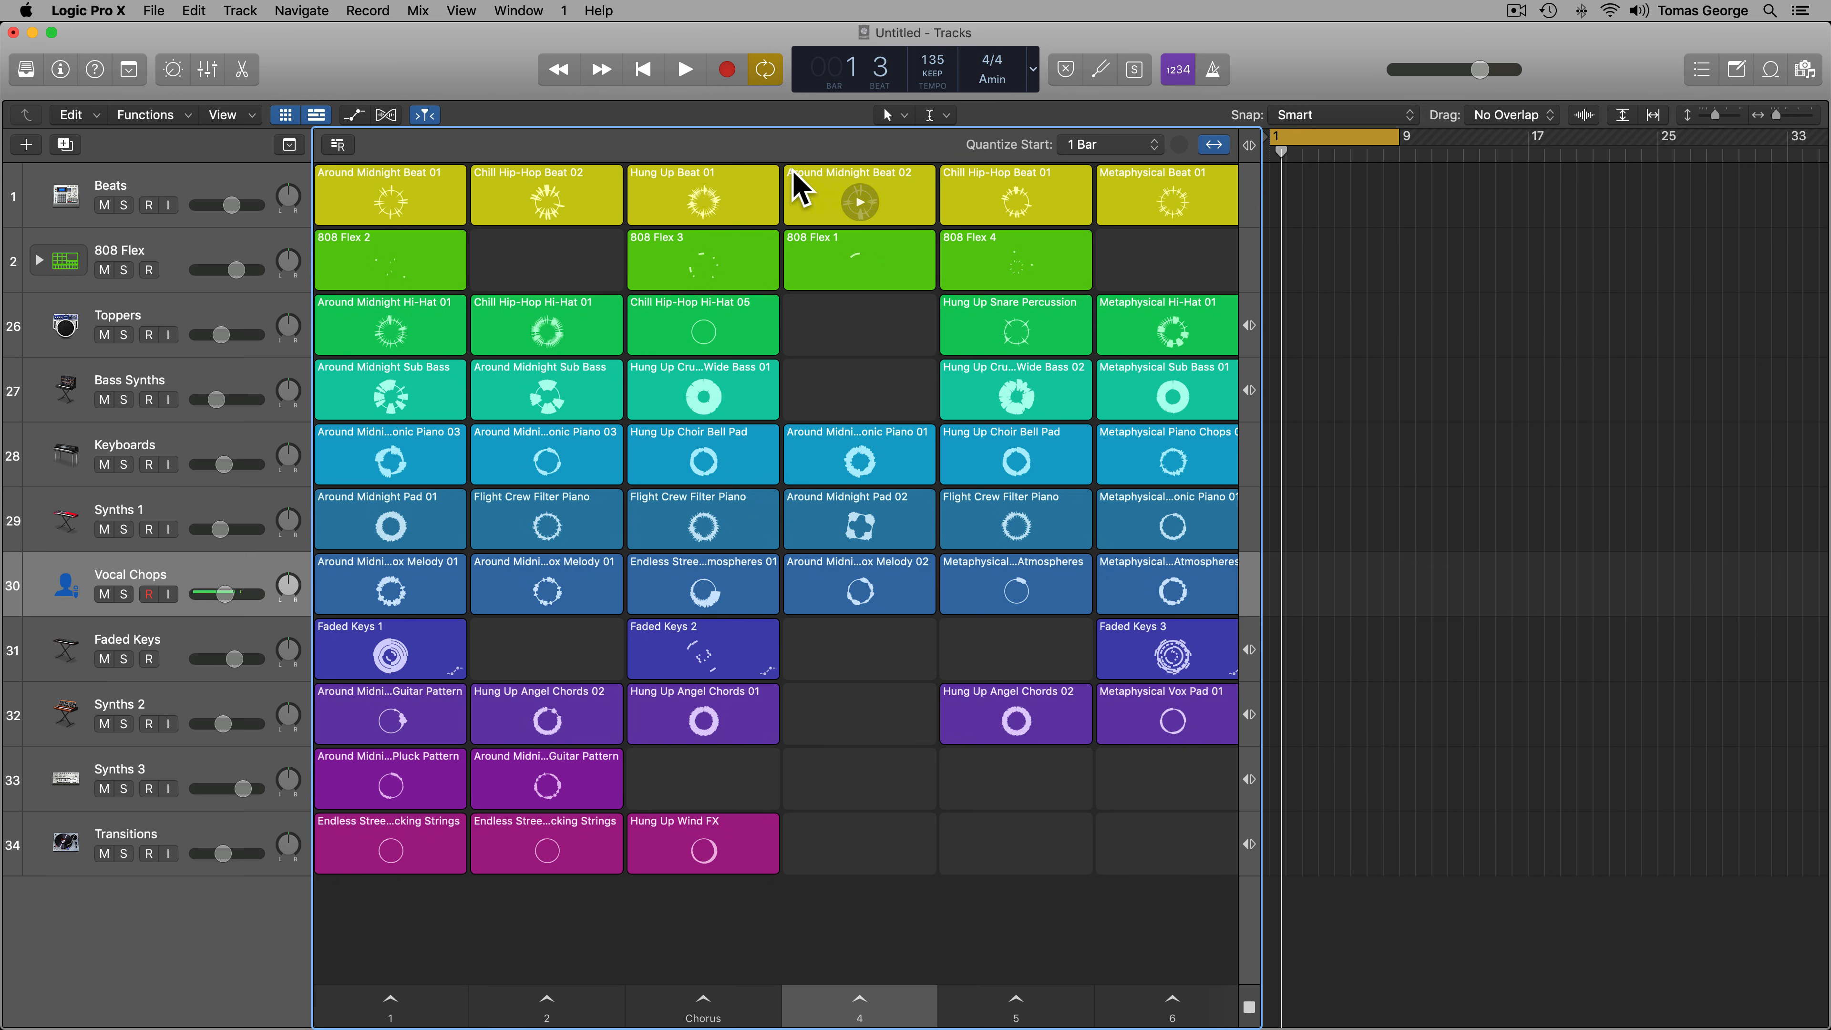
Select the Flight Crew Filter Piano cell in the Chorus scene and toggle its looping off and back on
mouse_move(761, 318)
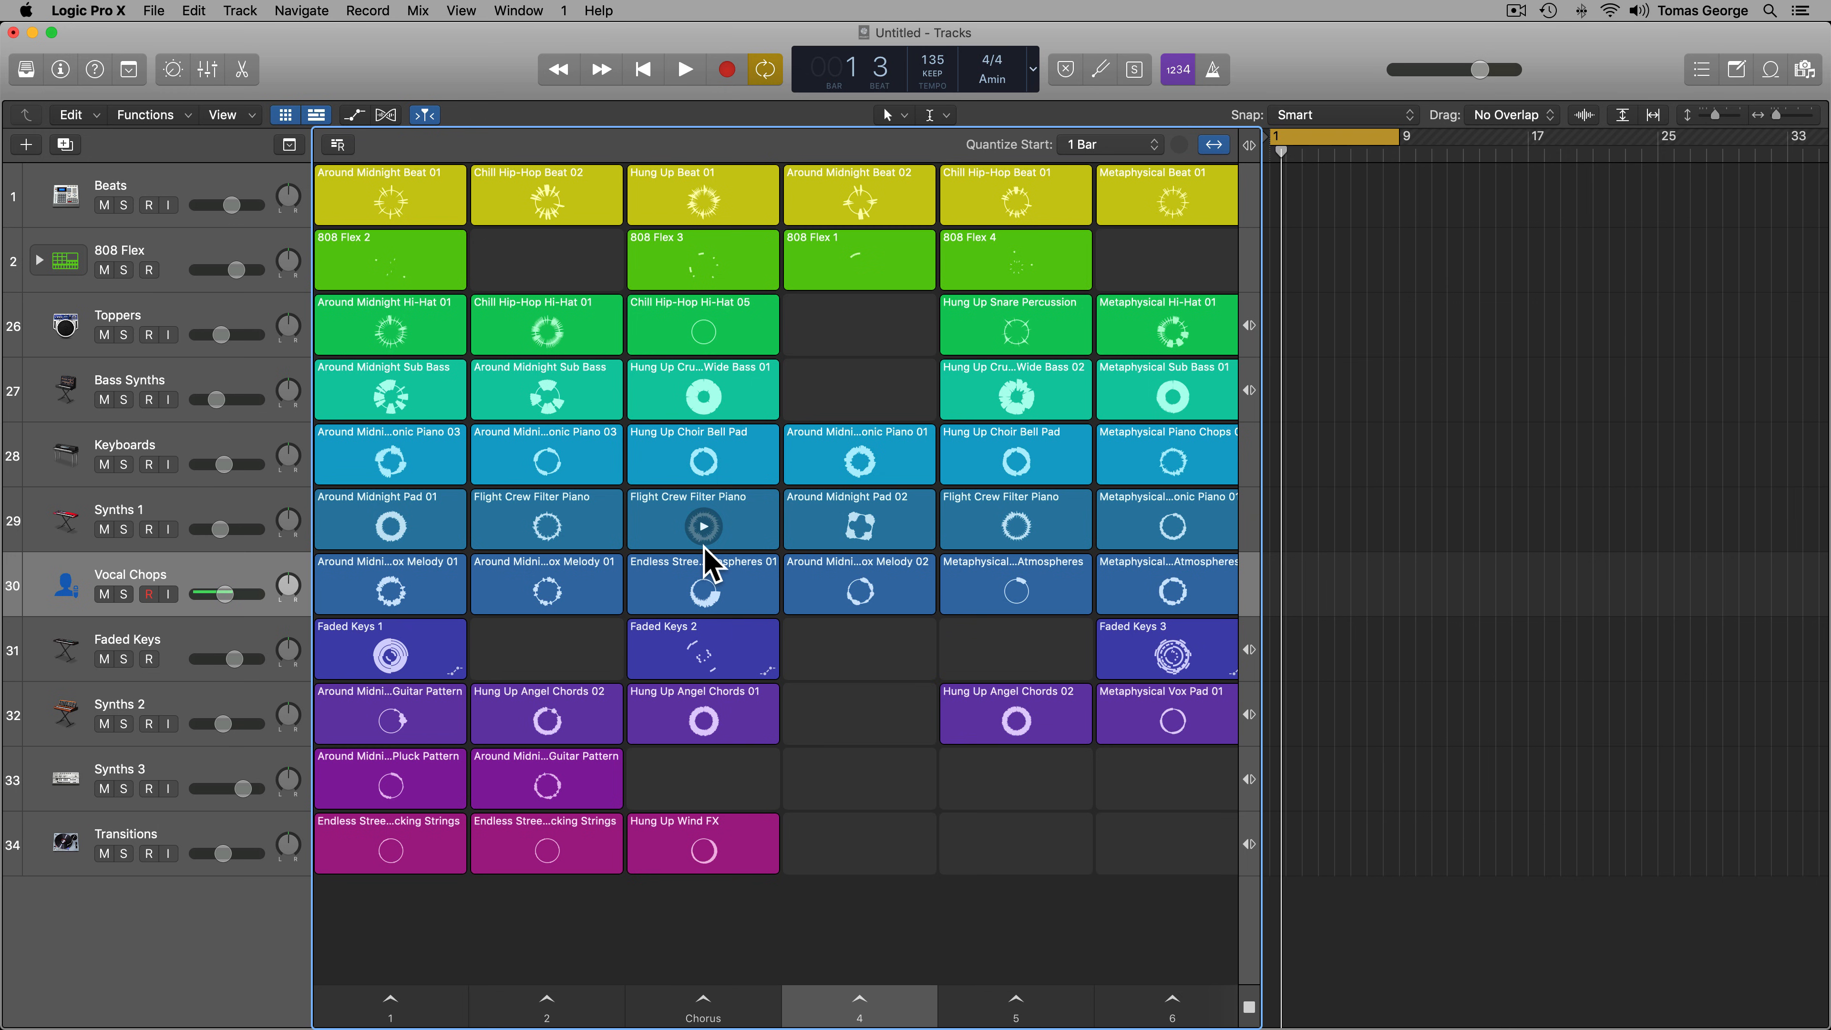
left_click(748, 503)
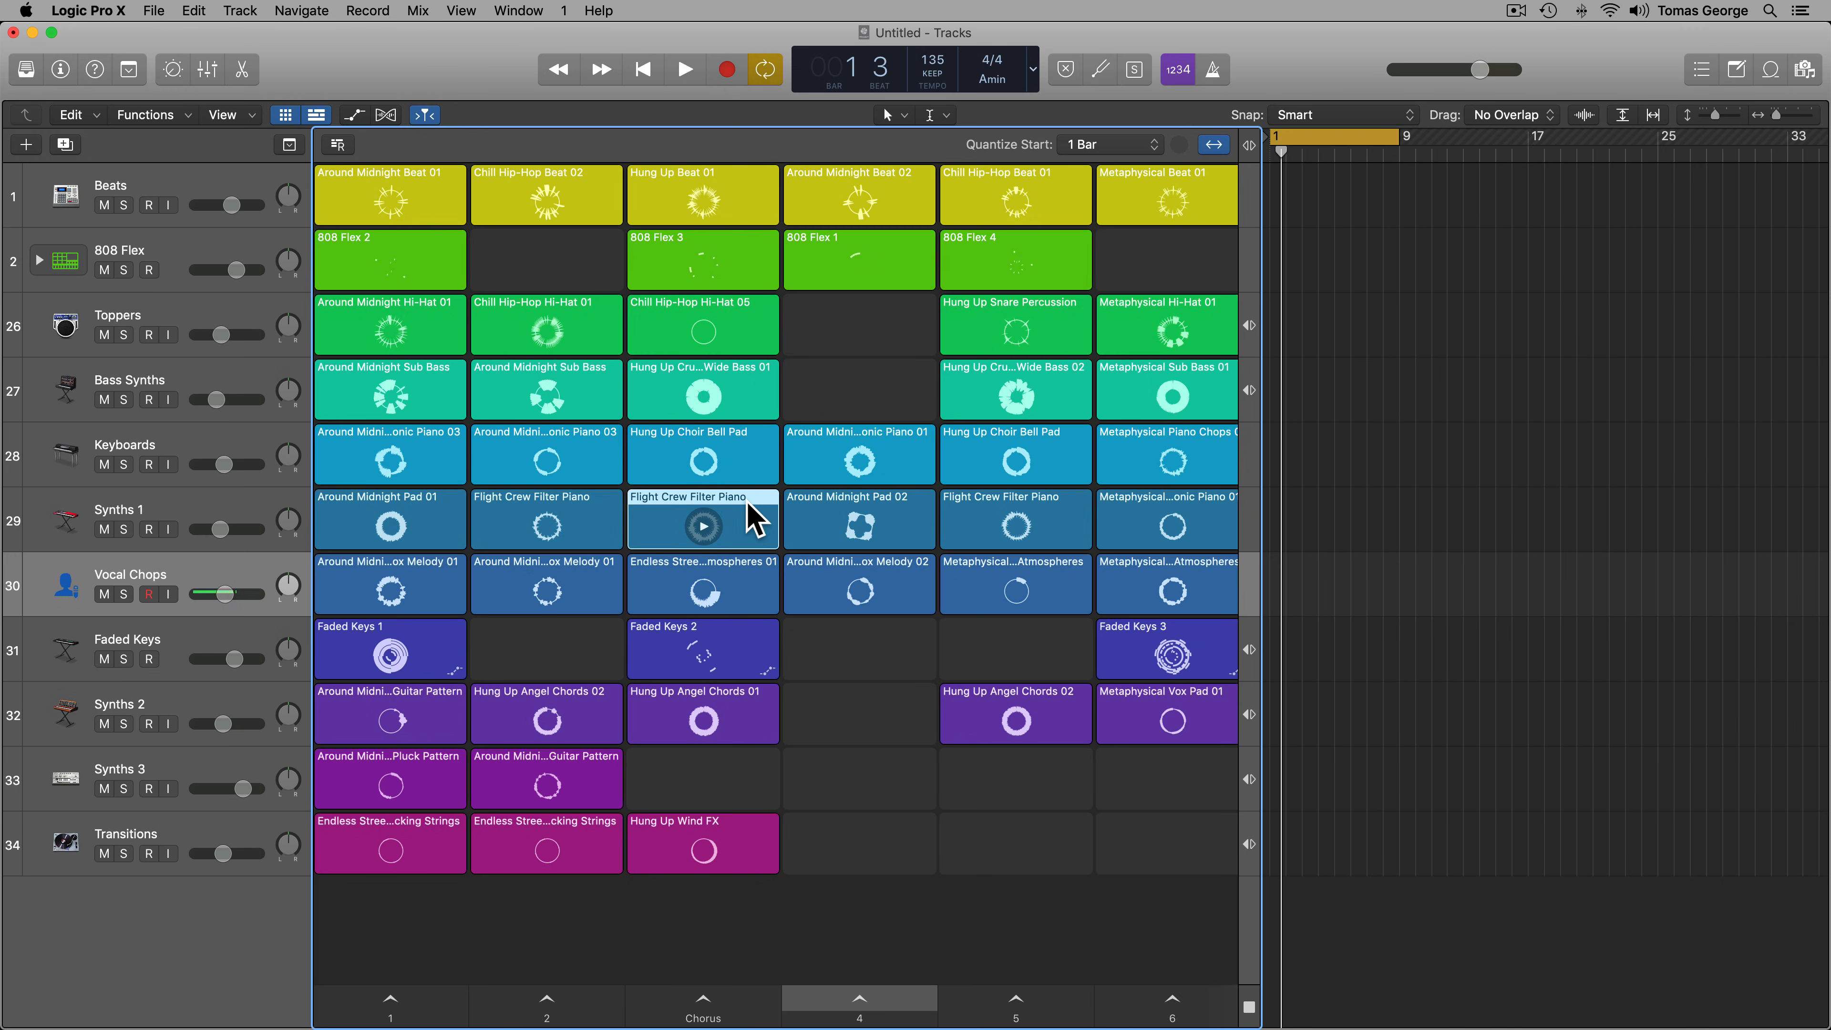
key("l")
key("l")
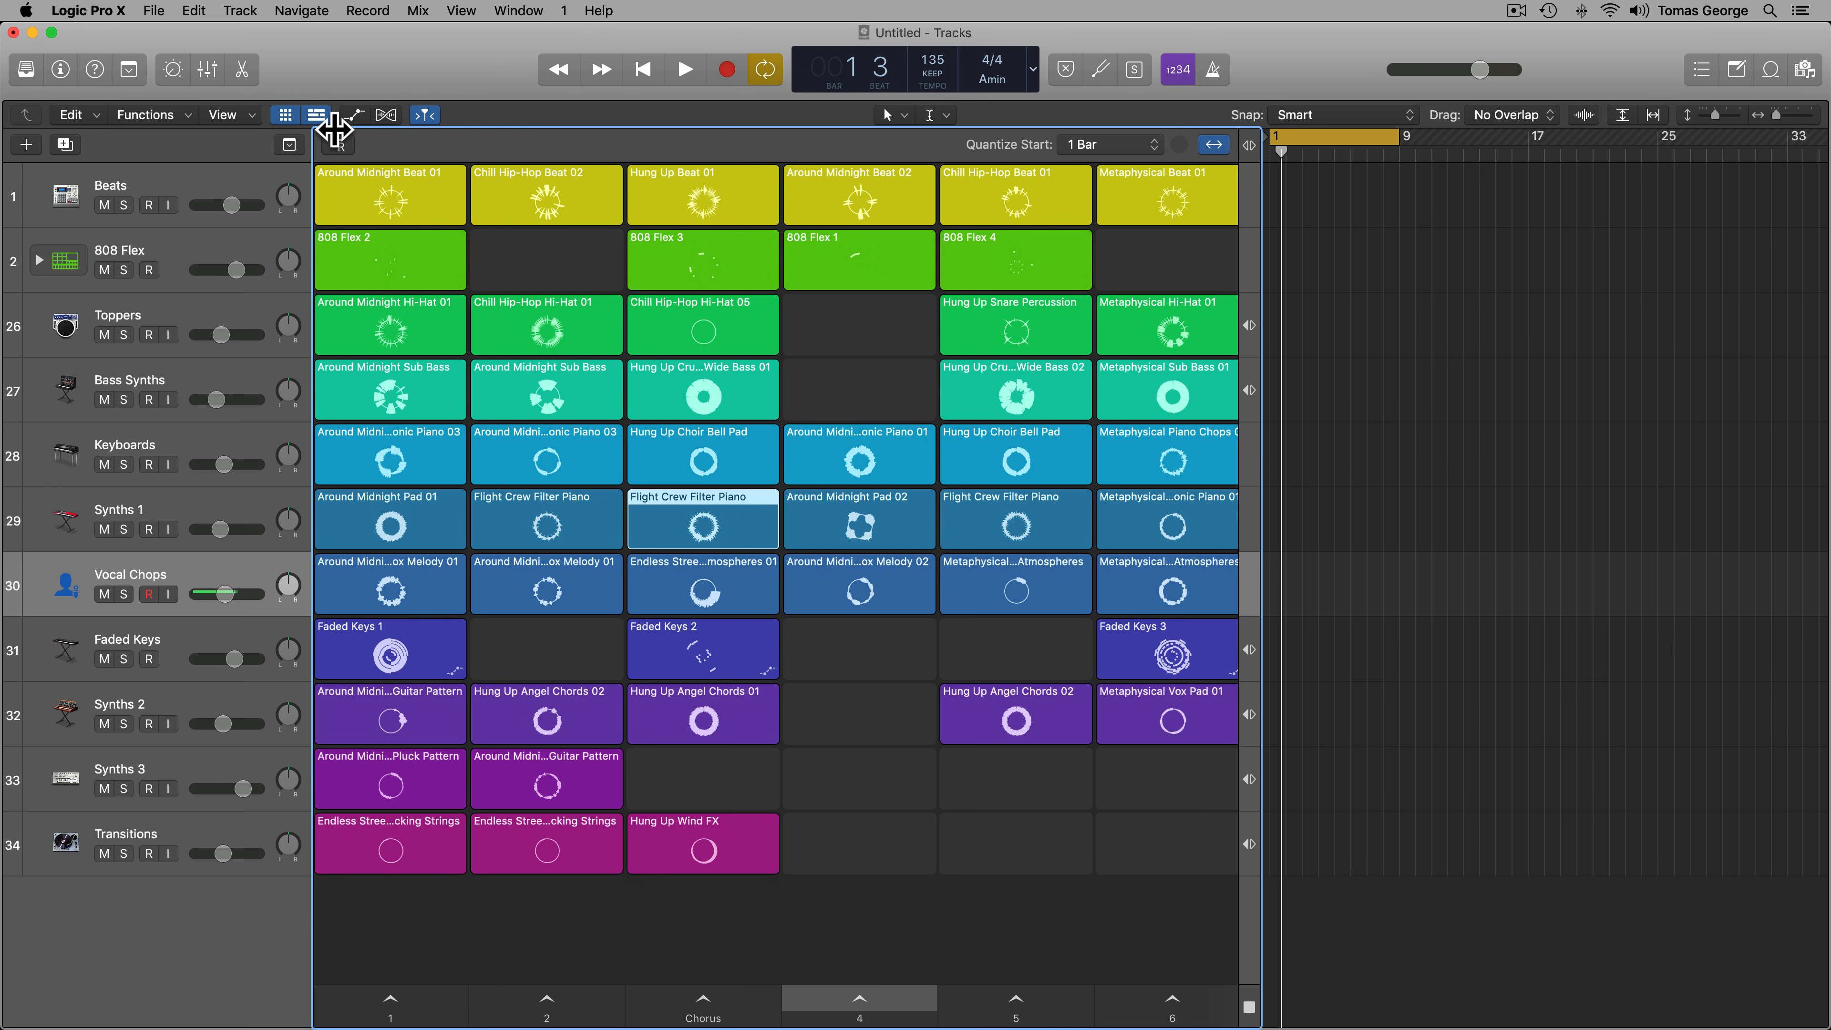
Hide the Tracks area beside the grid and keep Quantize Start at 1 Bar
left_click(322, 113)
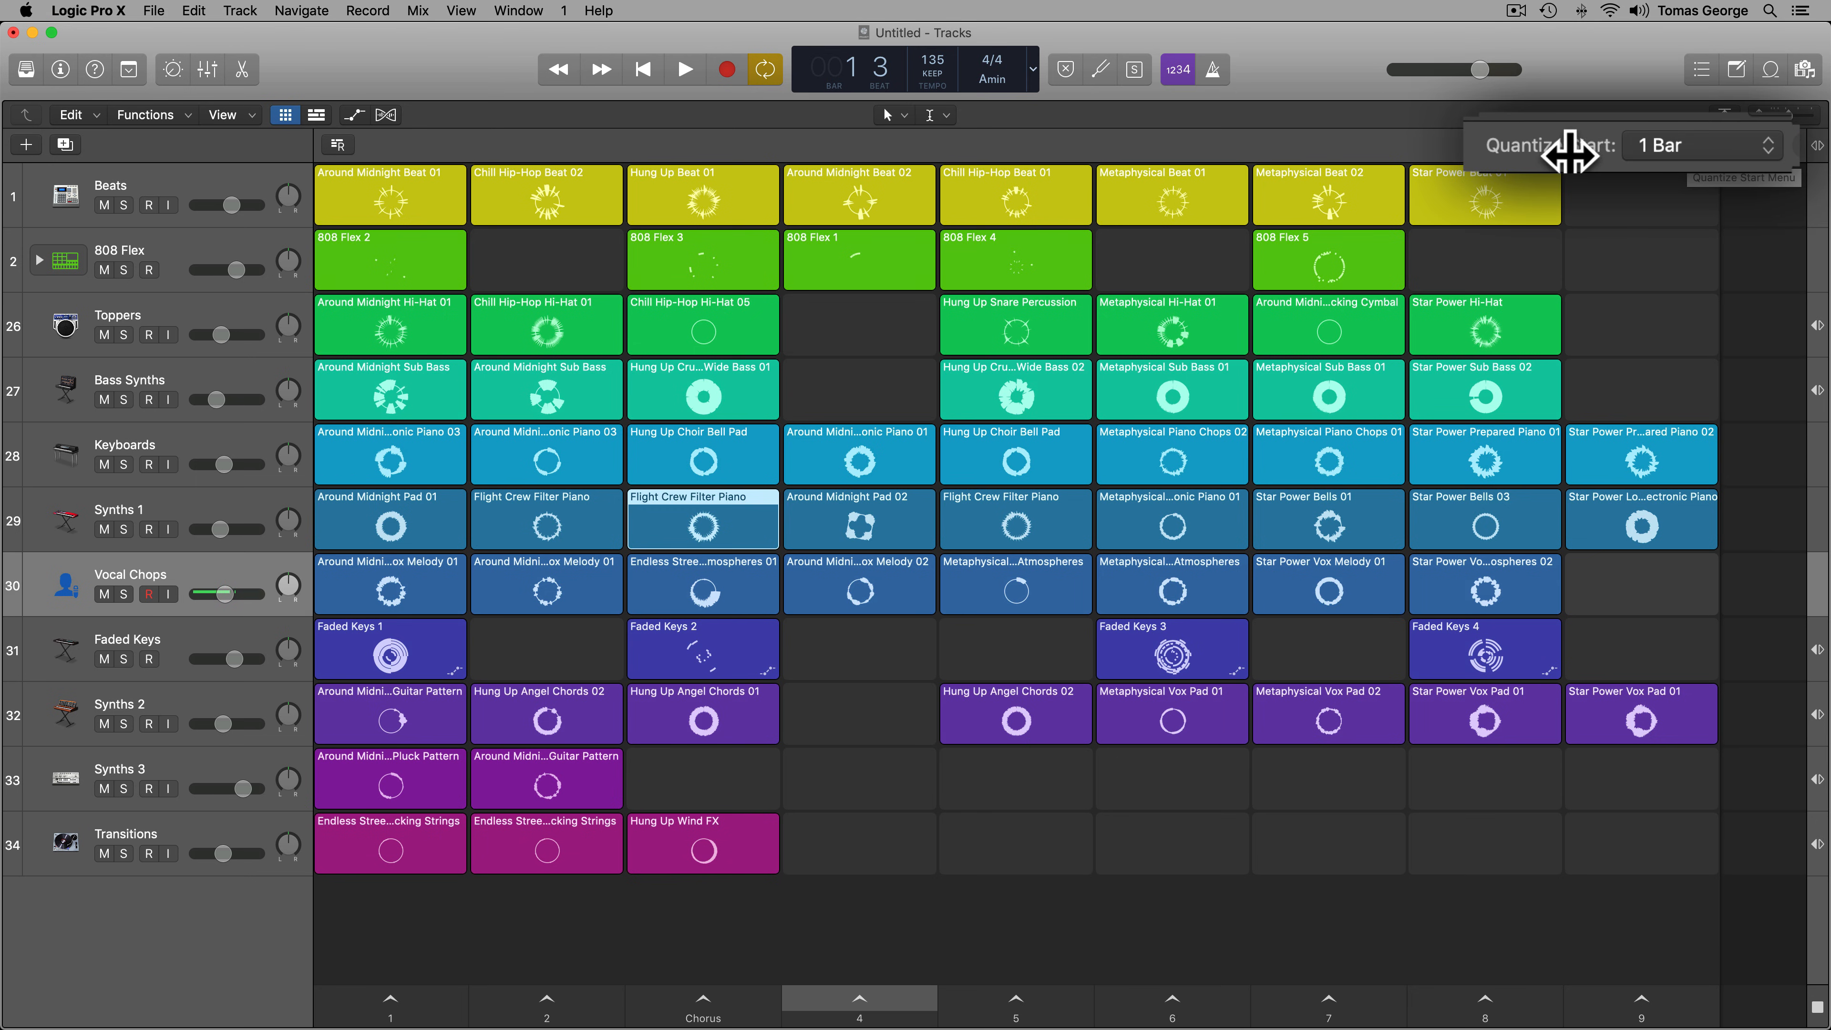
left_click(1690, 147)
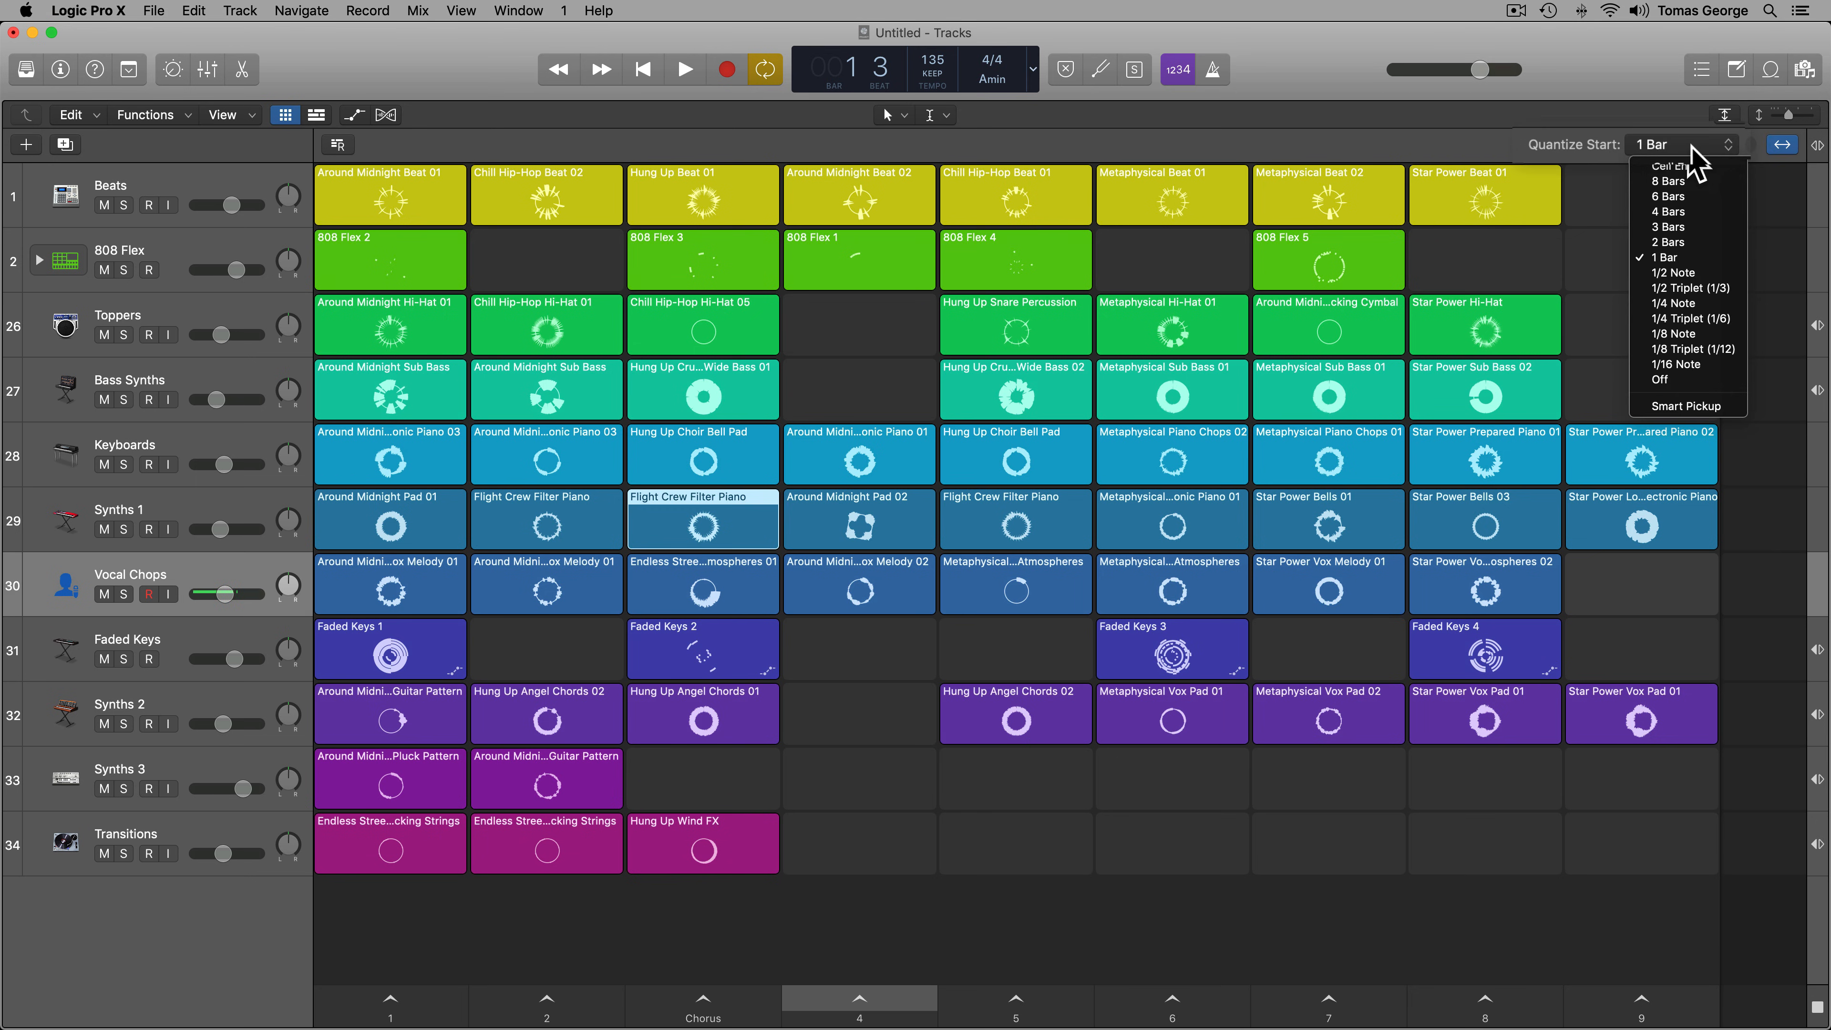
left_click(1682, 259)
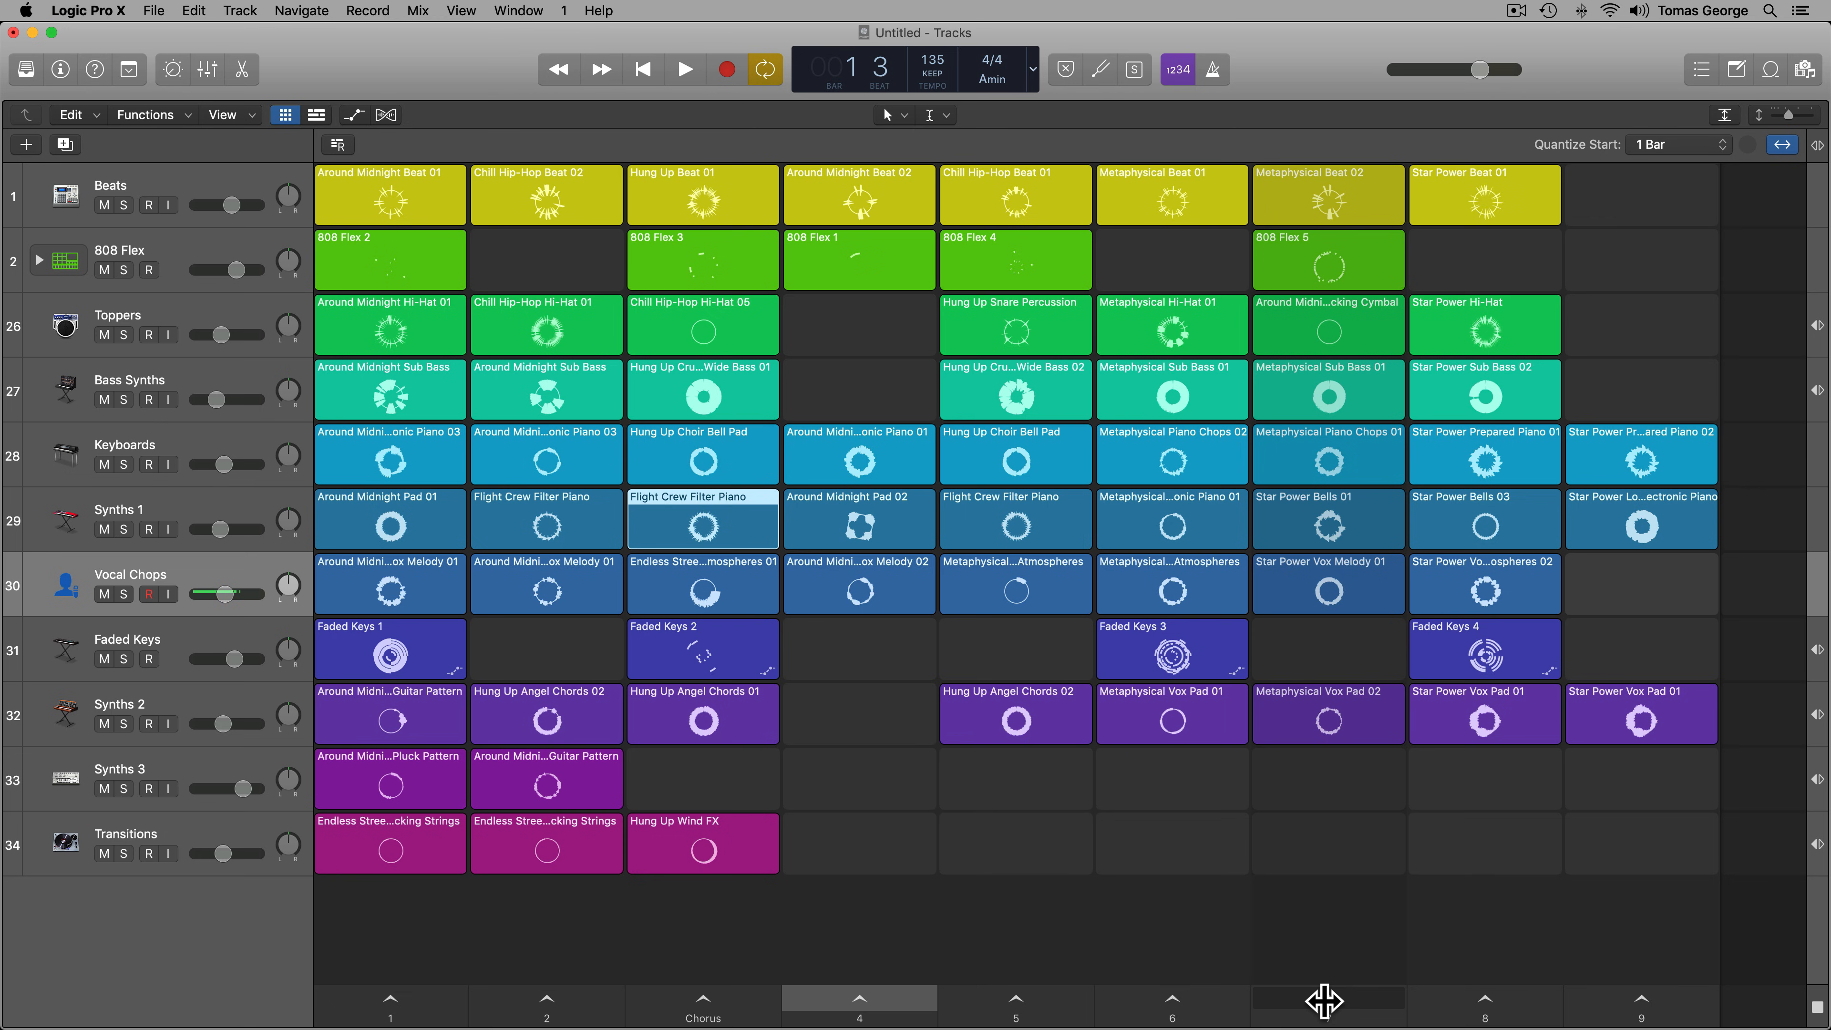
Play scene 7, trigger scene 8 during playback, and stop playback with all cells
left_click(1485, 1003)
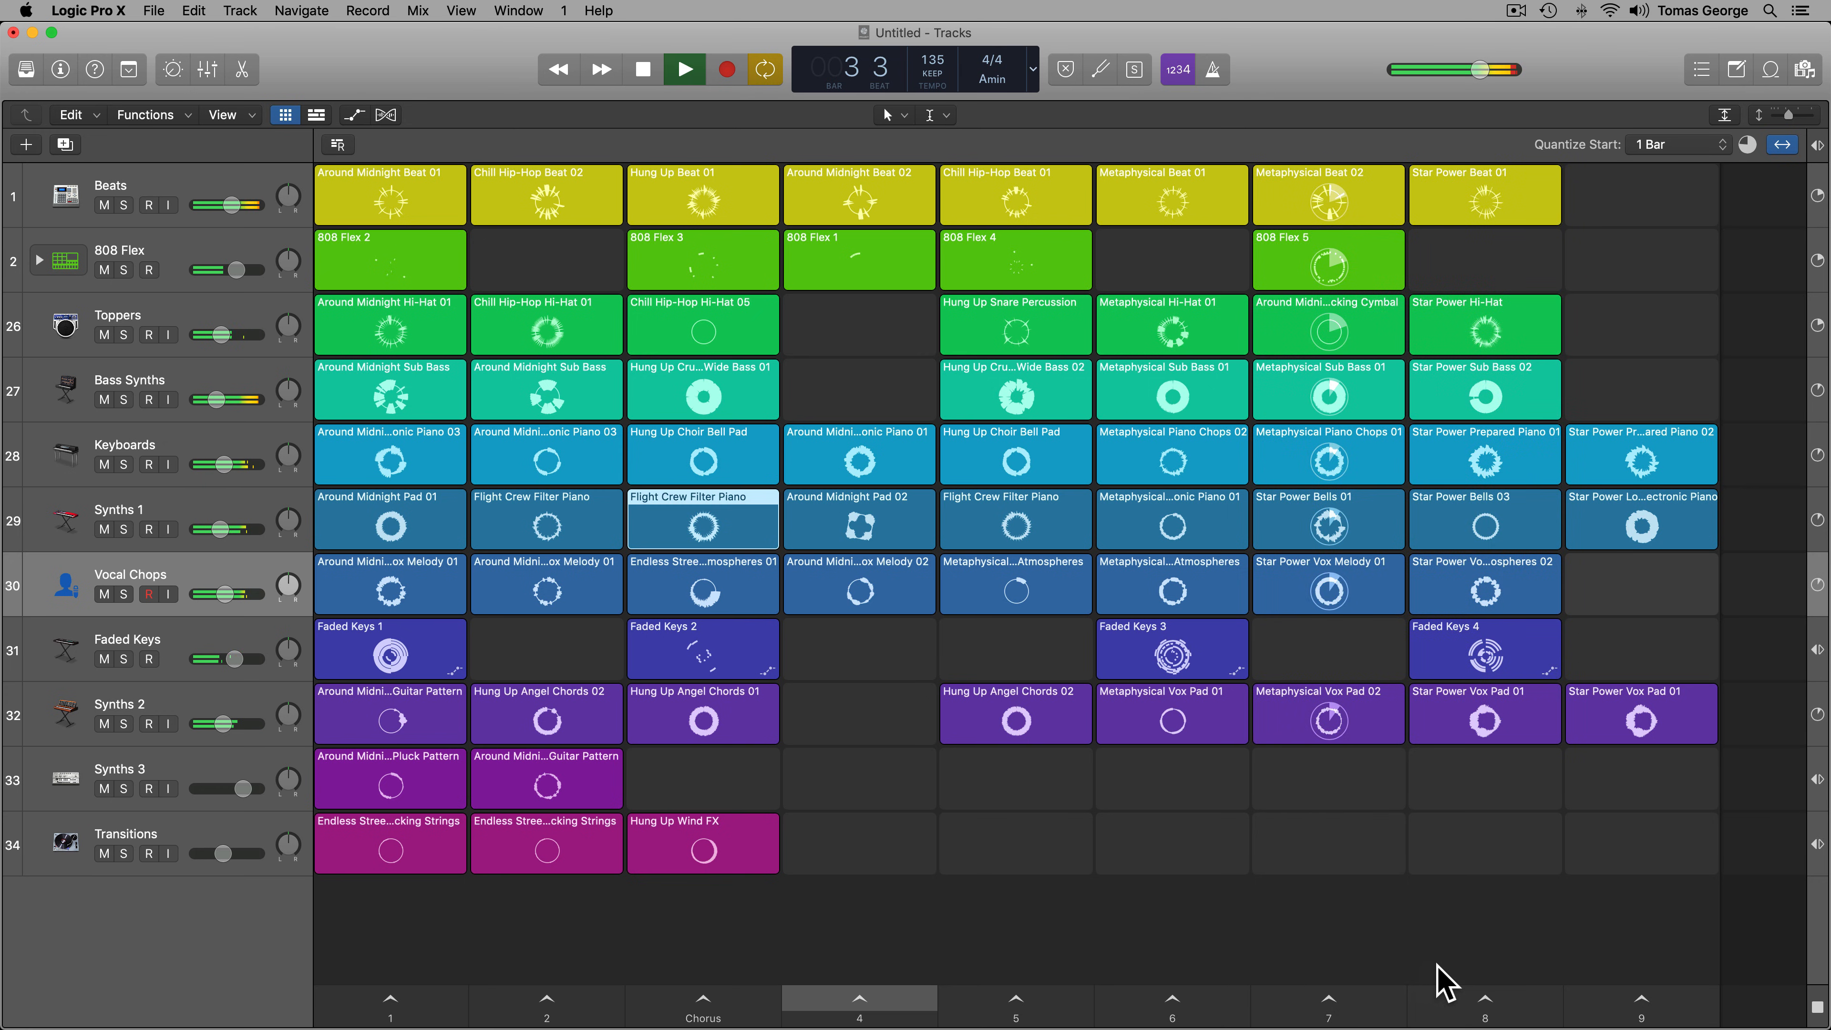
left_click(1485, 999)
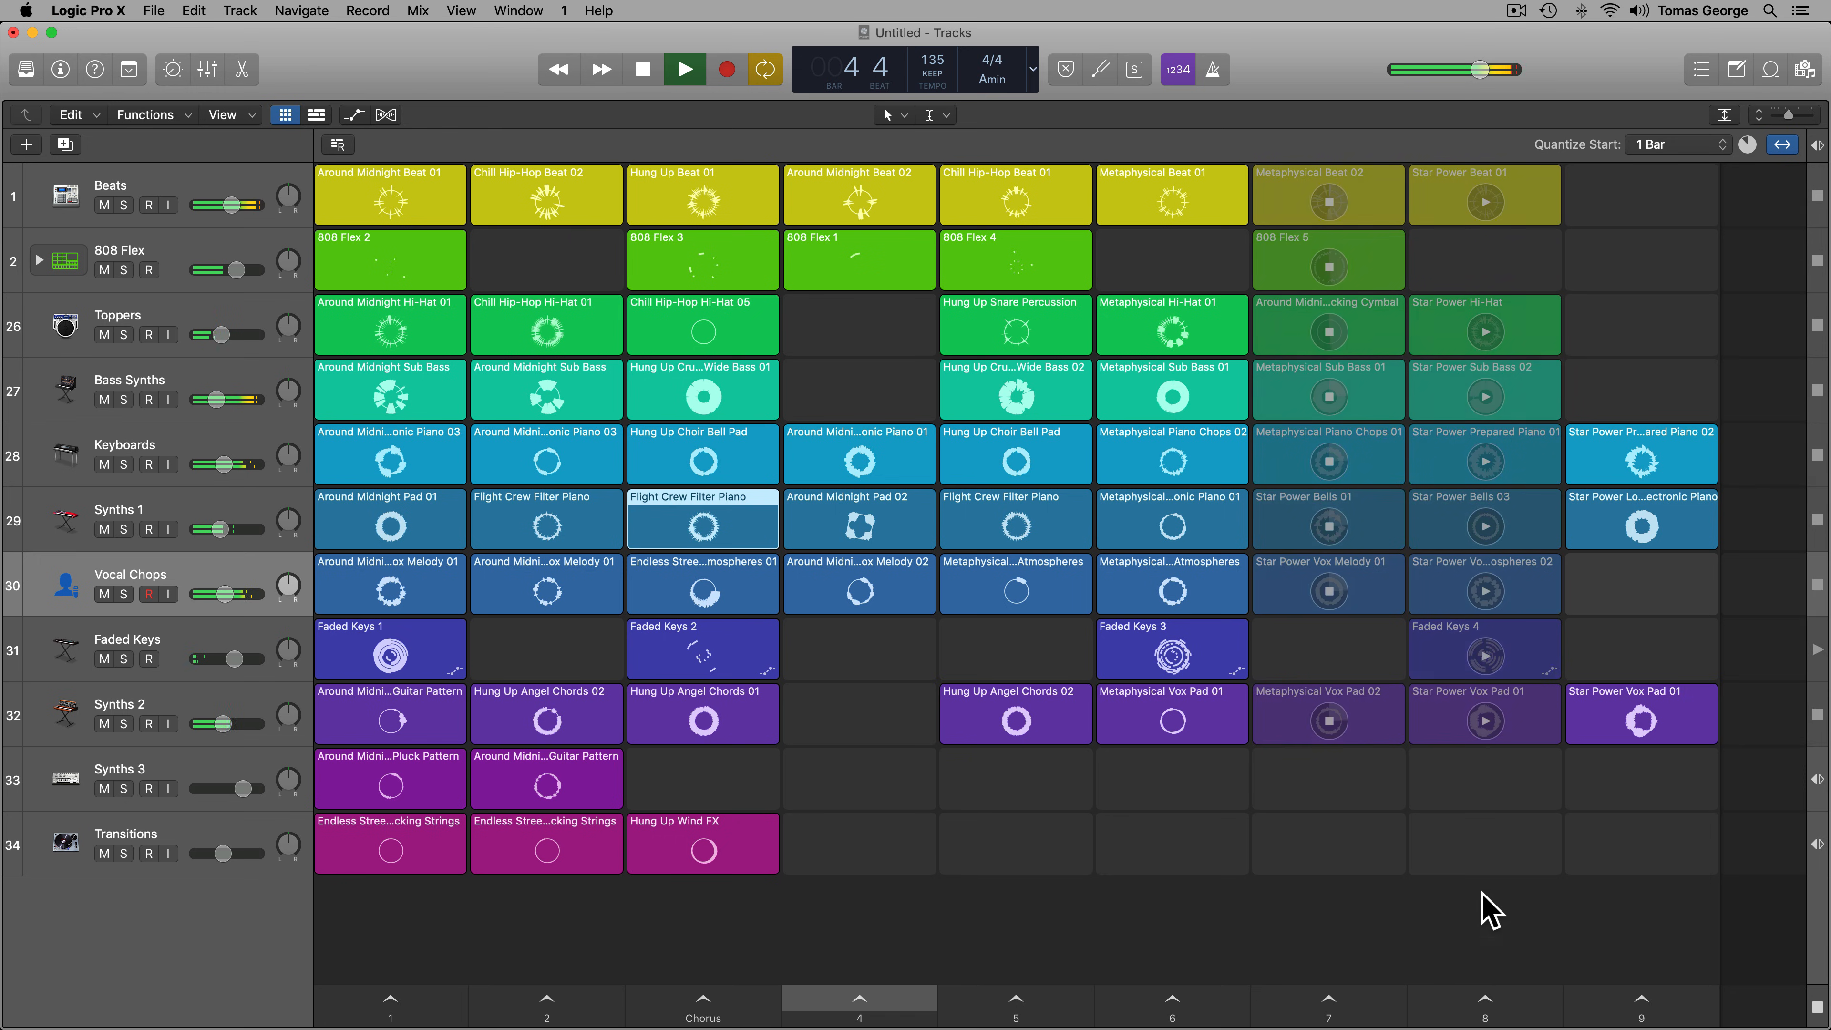
key("space")
key("super+Return")
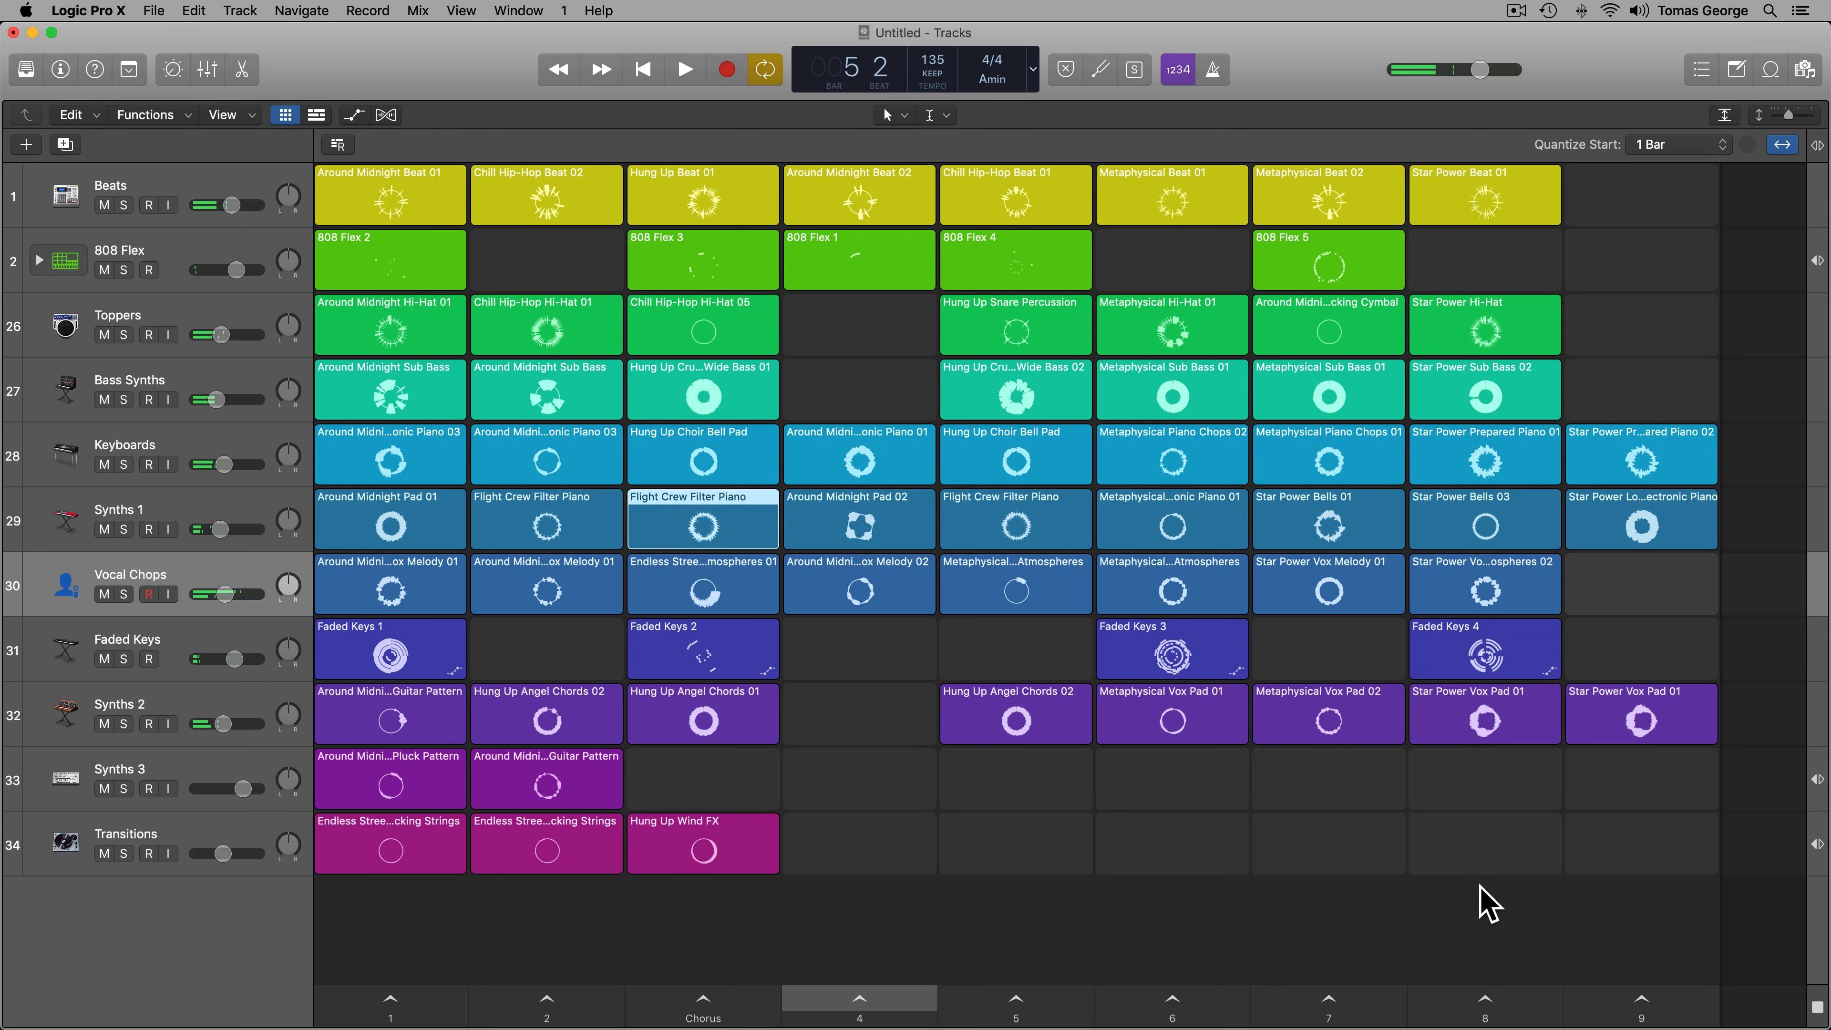
Set Quantize Start to 1/16 Note, audition switching between scenes 8 and 7, and stop all cells
left_click(1666, 147)
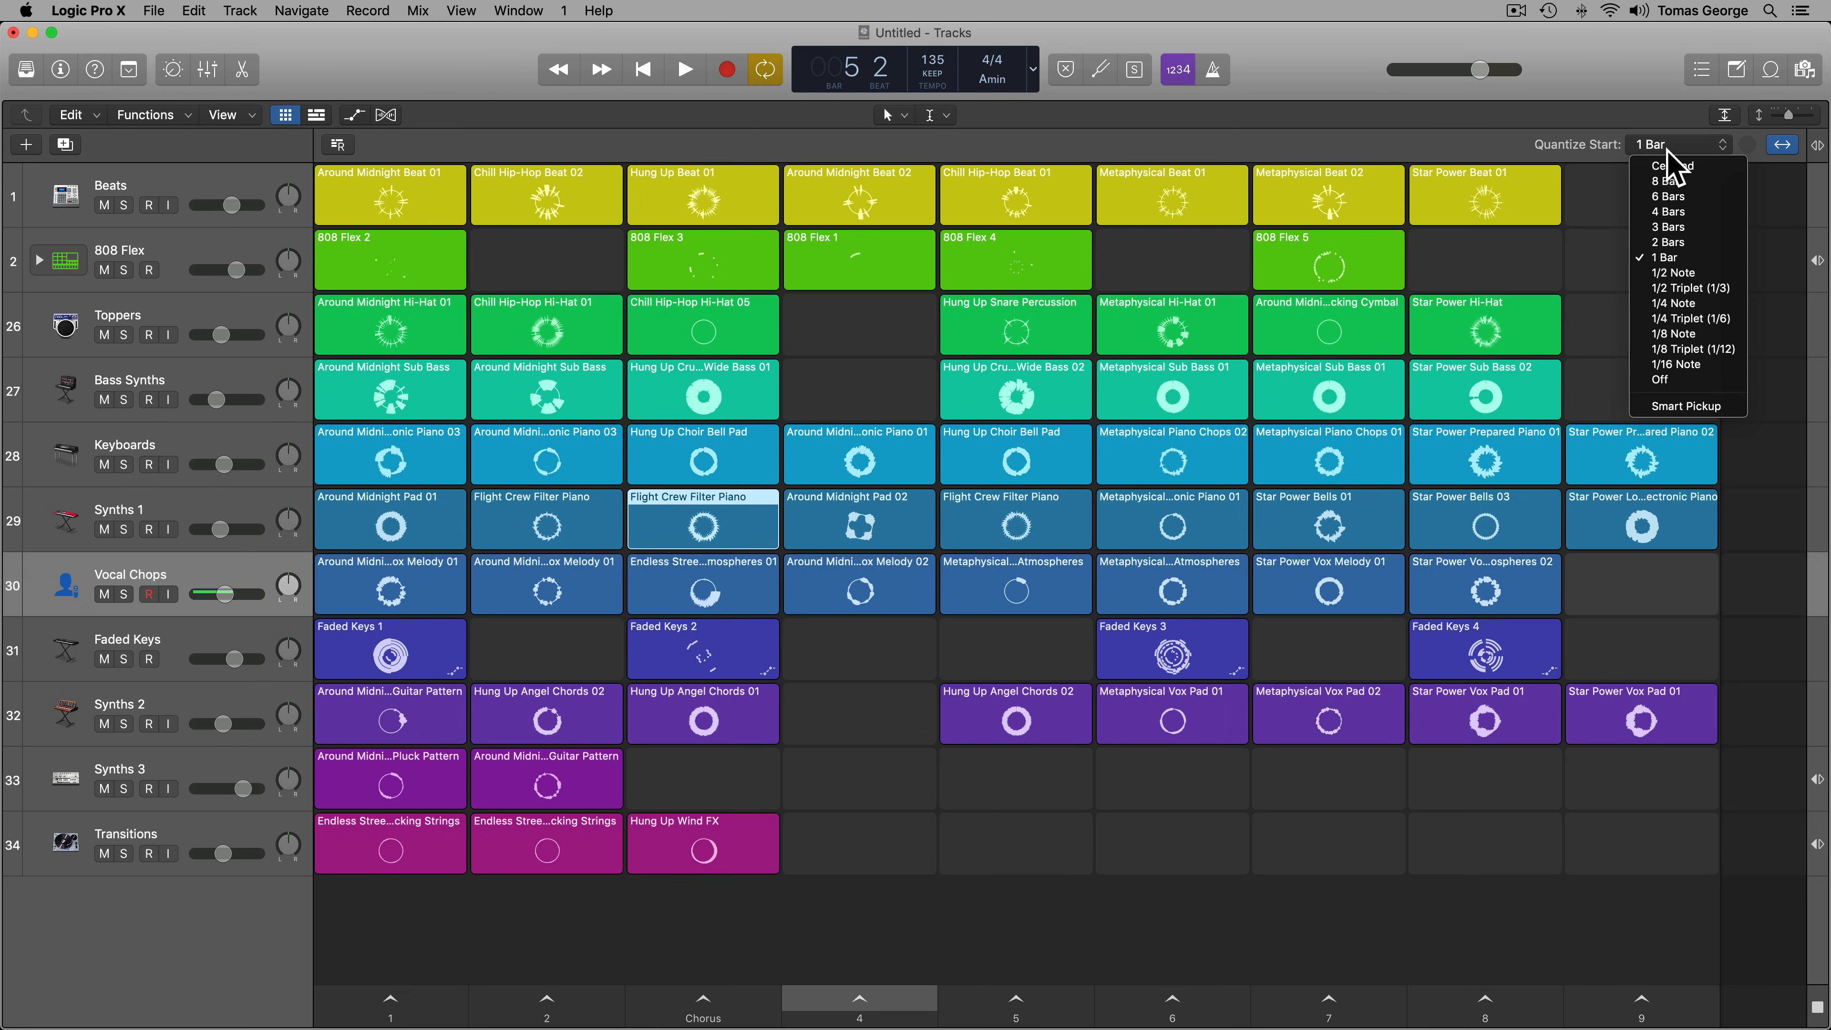
left_click(1690, 364)
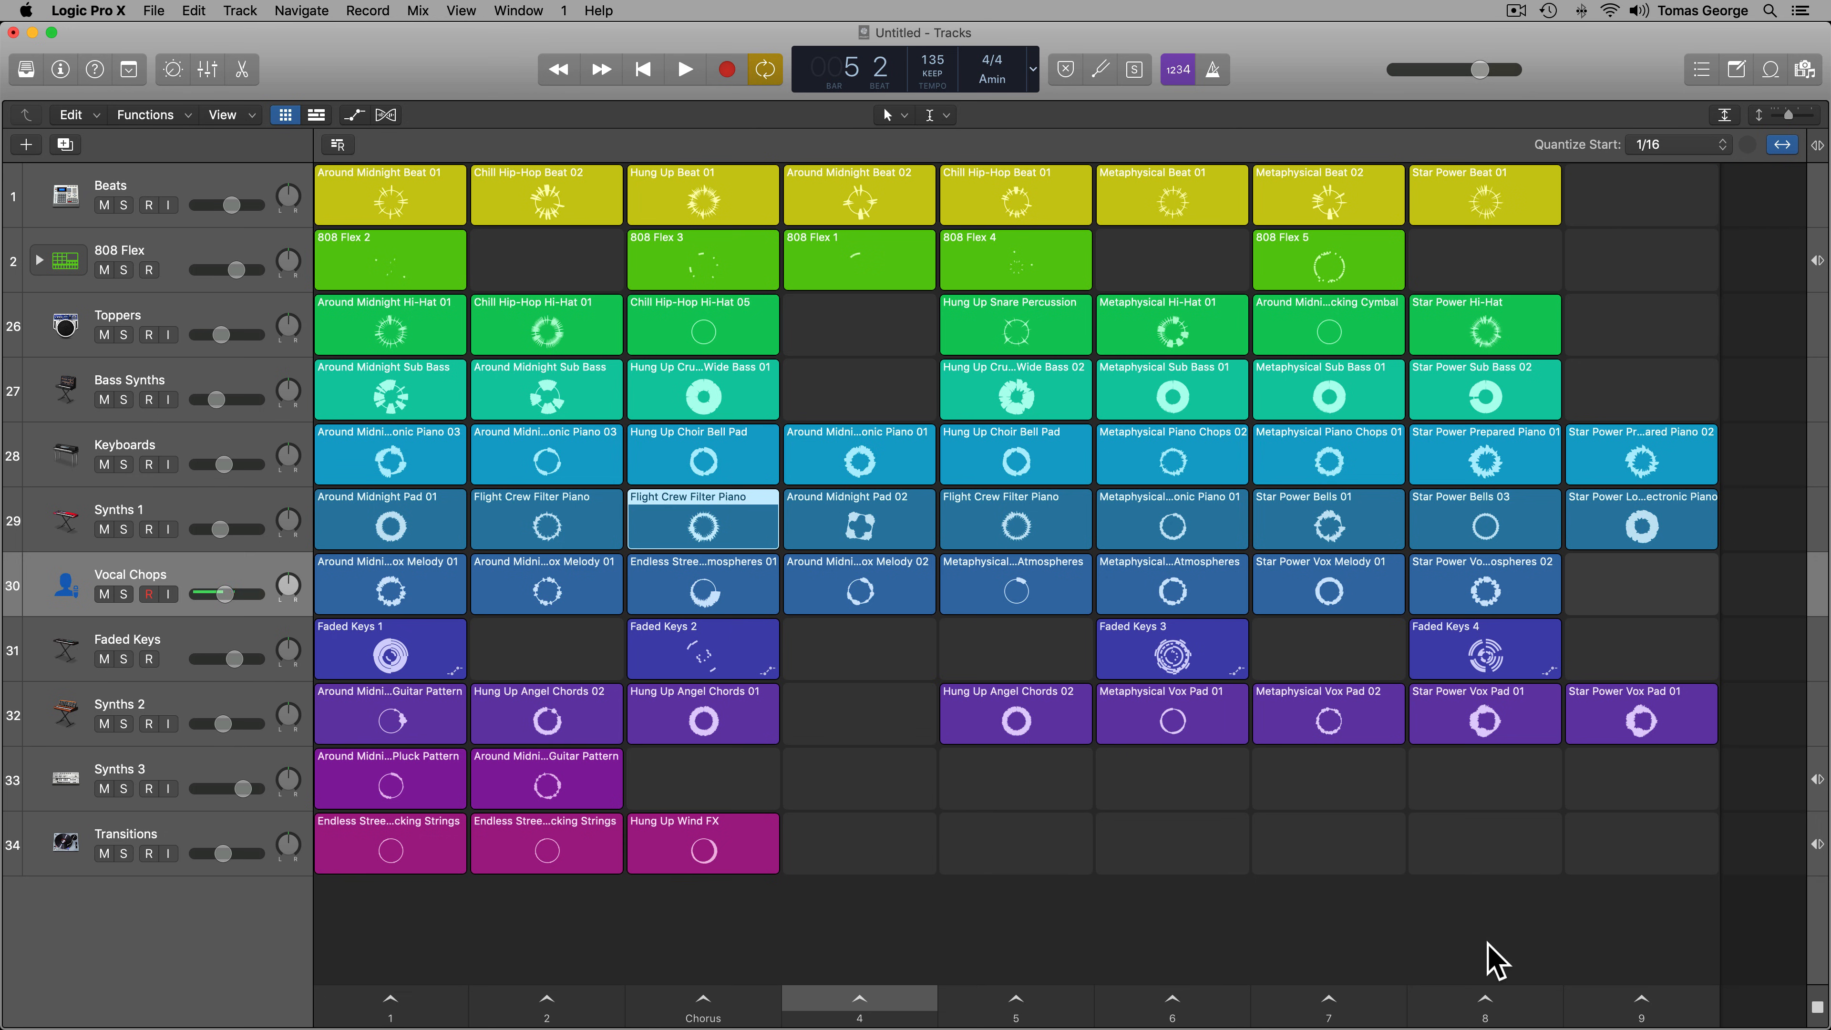
left_click(1485, 1003)
left_click(1360, 1004)
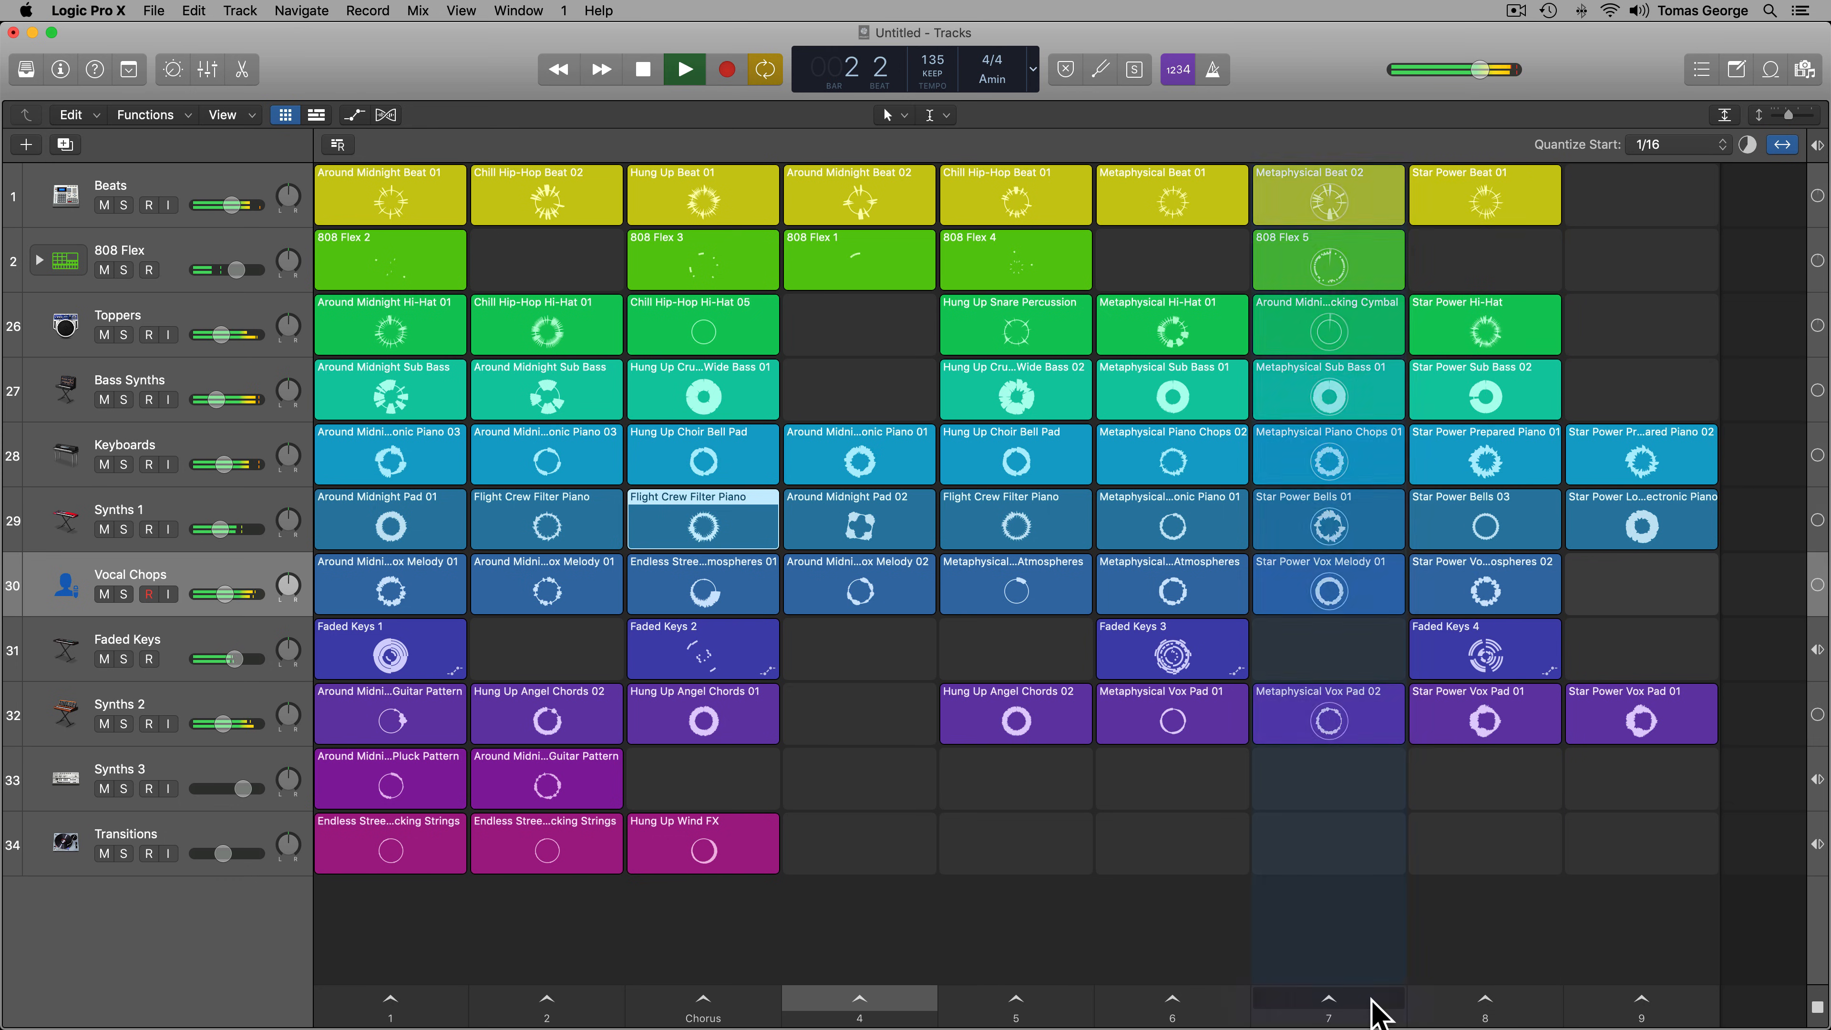
key("super+Return")
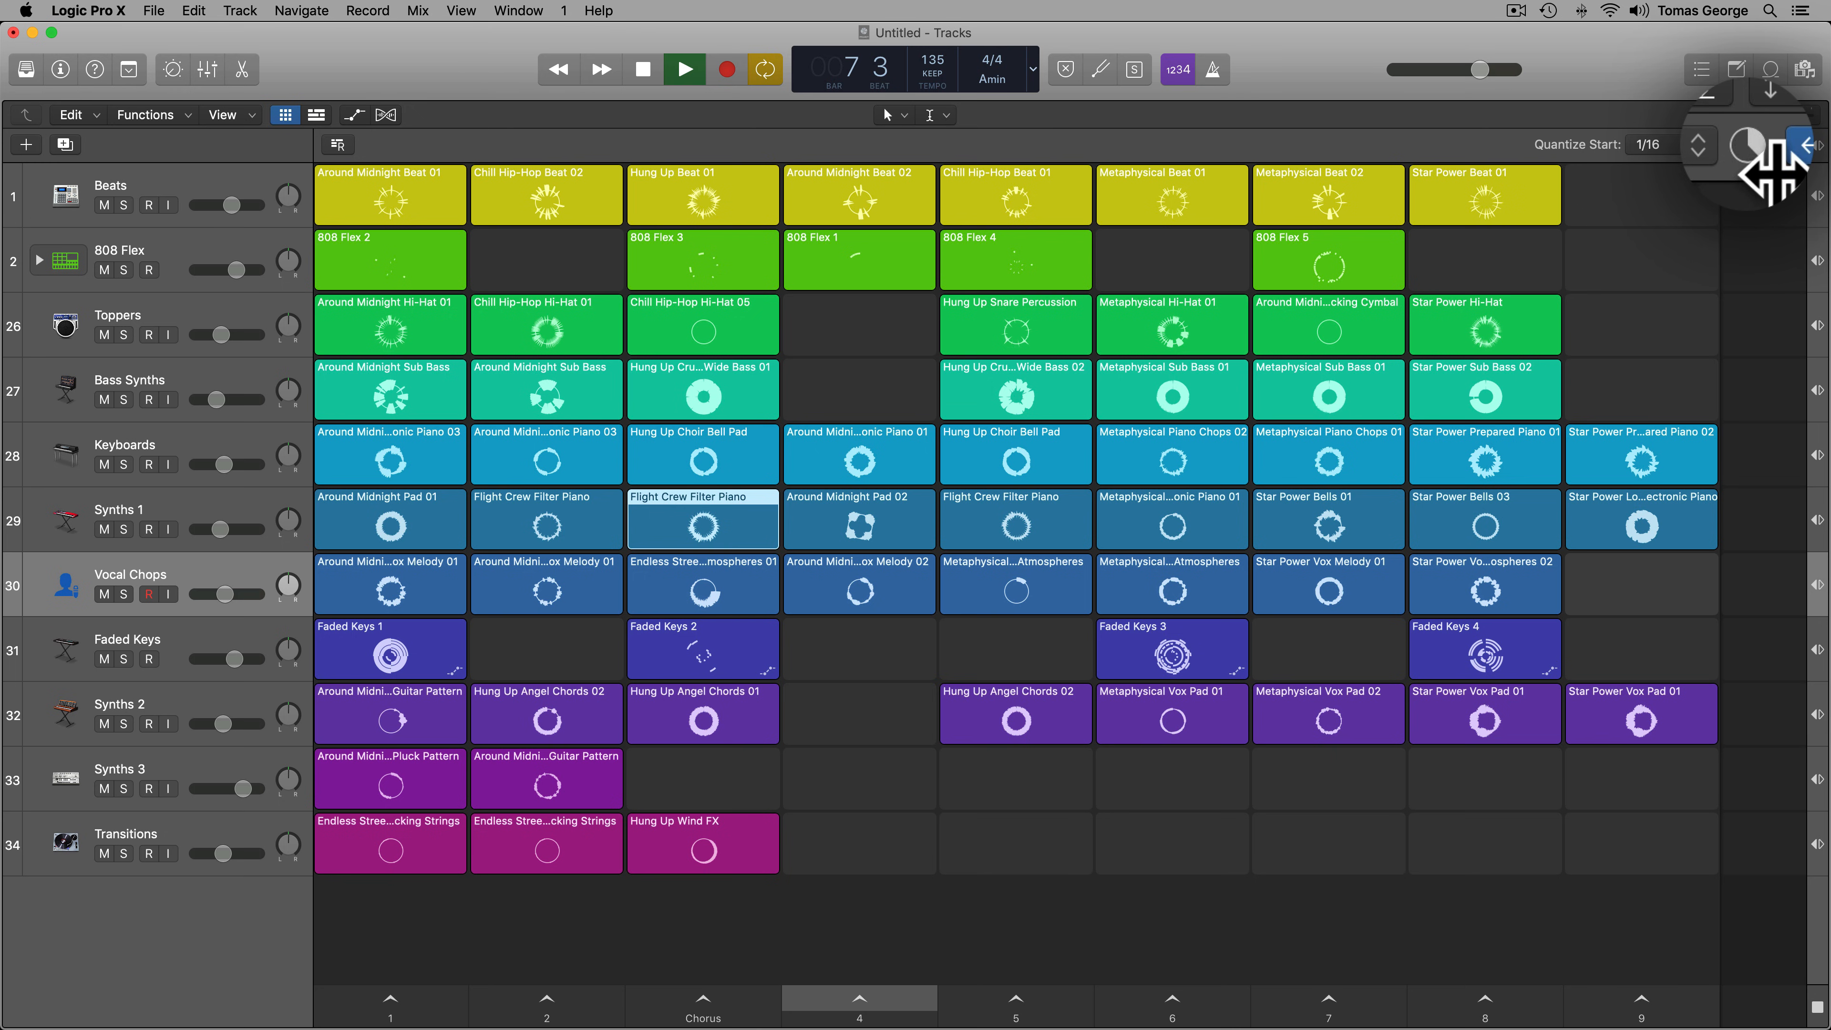
Return Quantize Start to 1 Bar and stop the project playback
left_click(1673, 147)
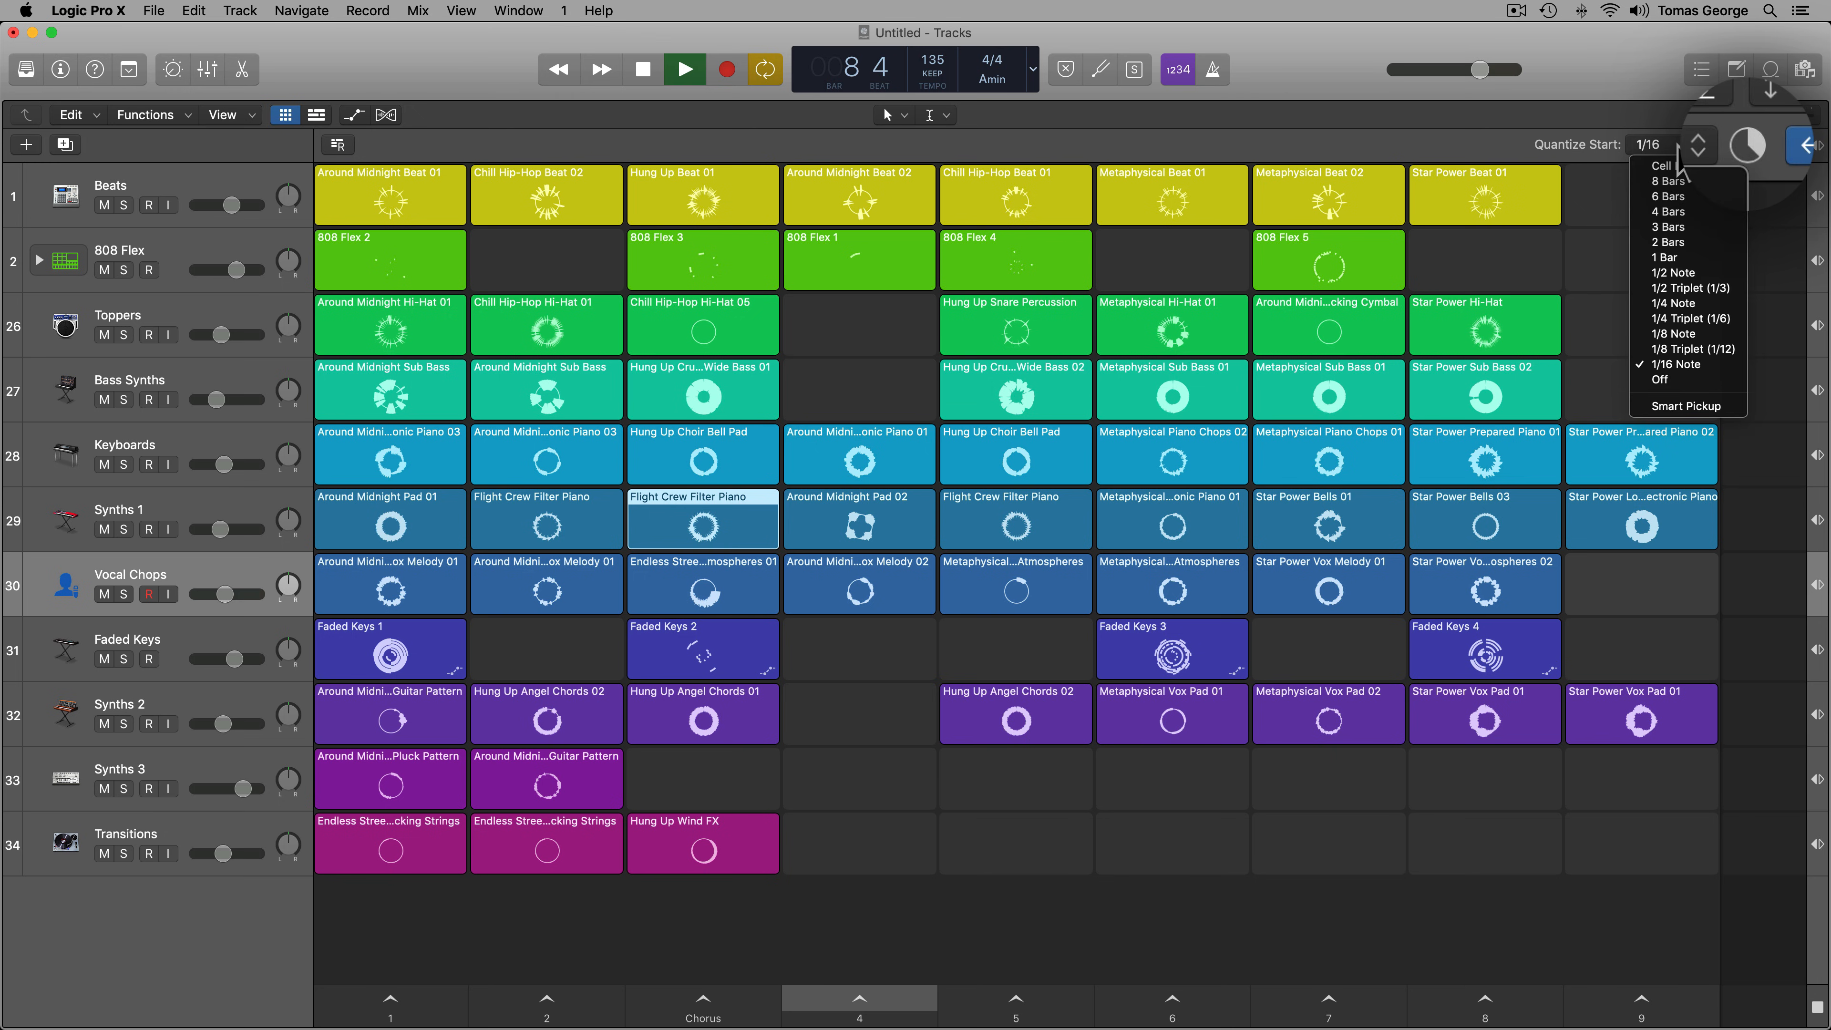
left_click(1687, 257)
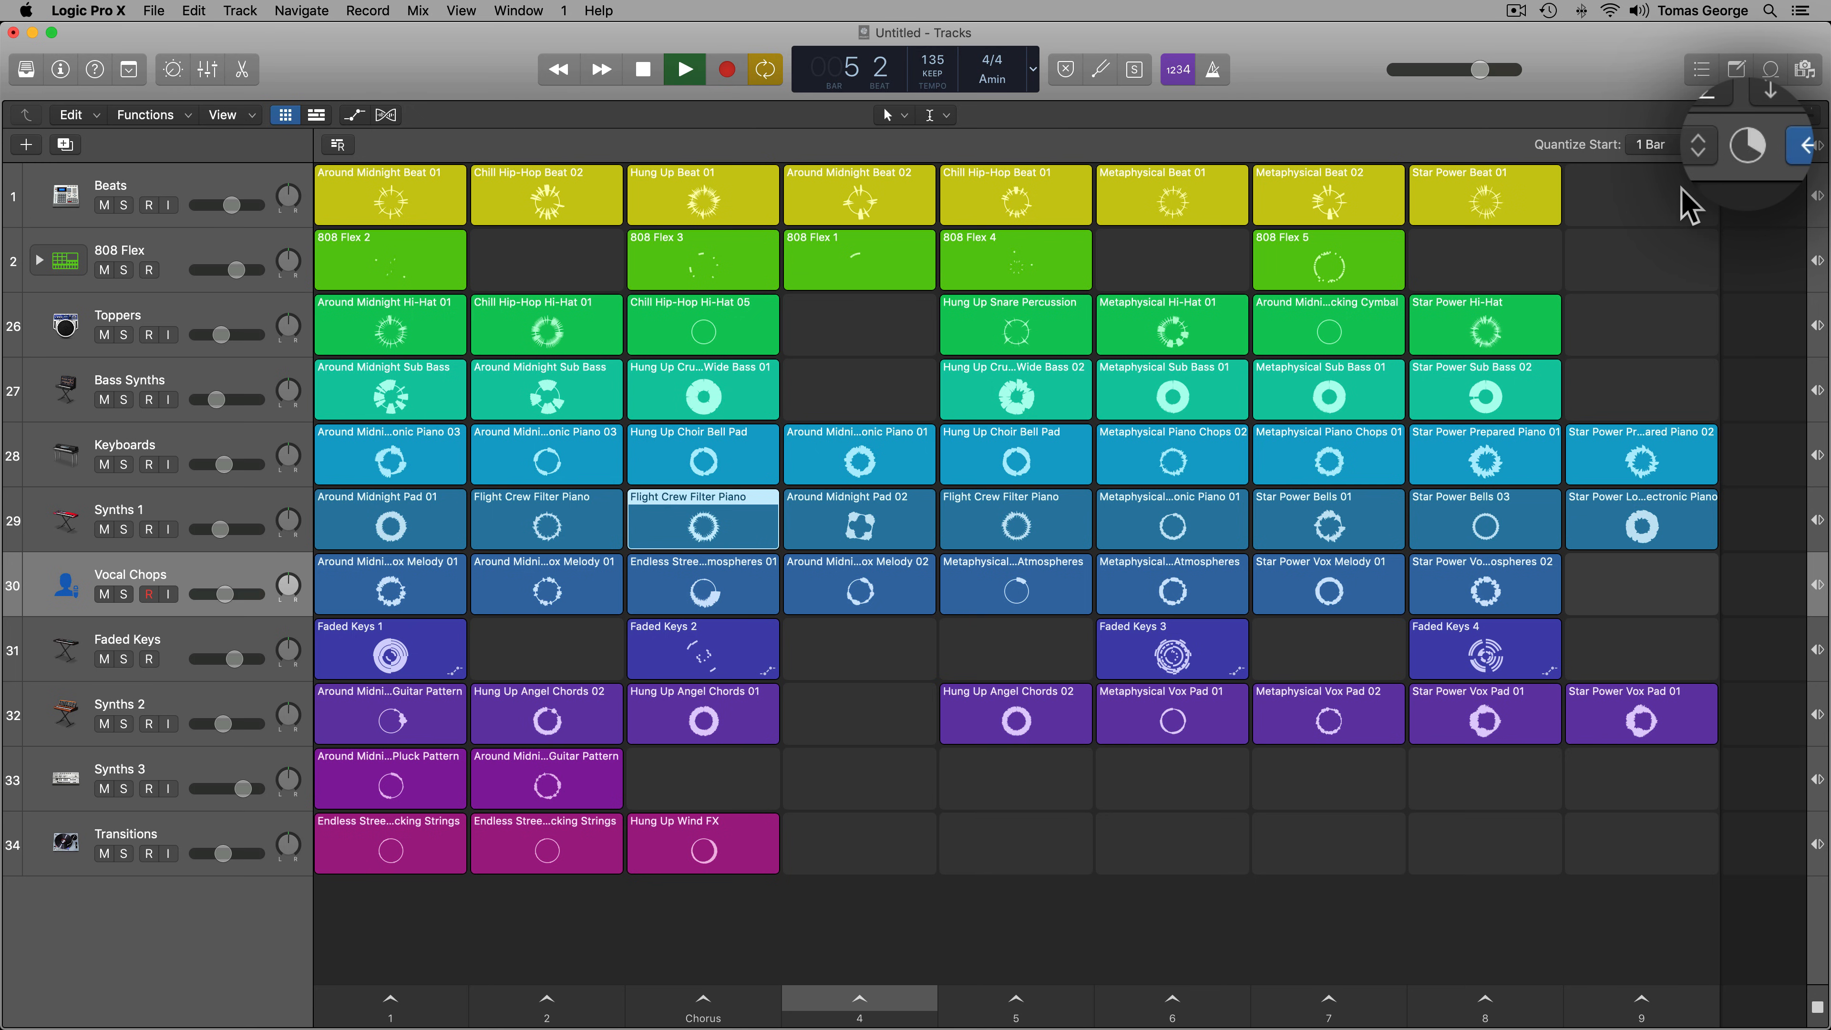
key("space")
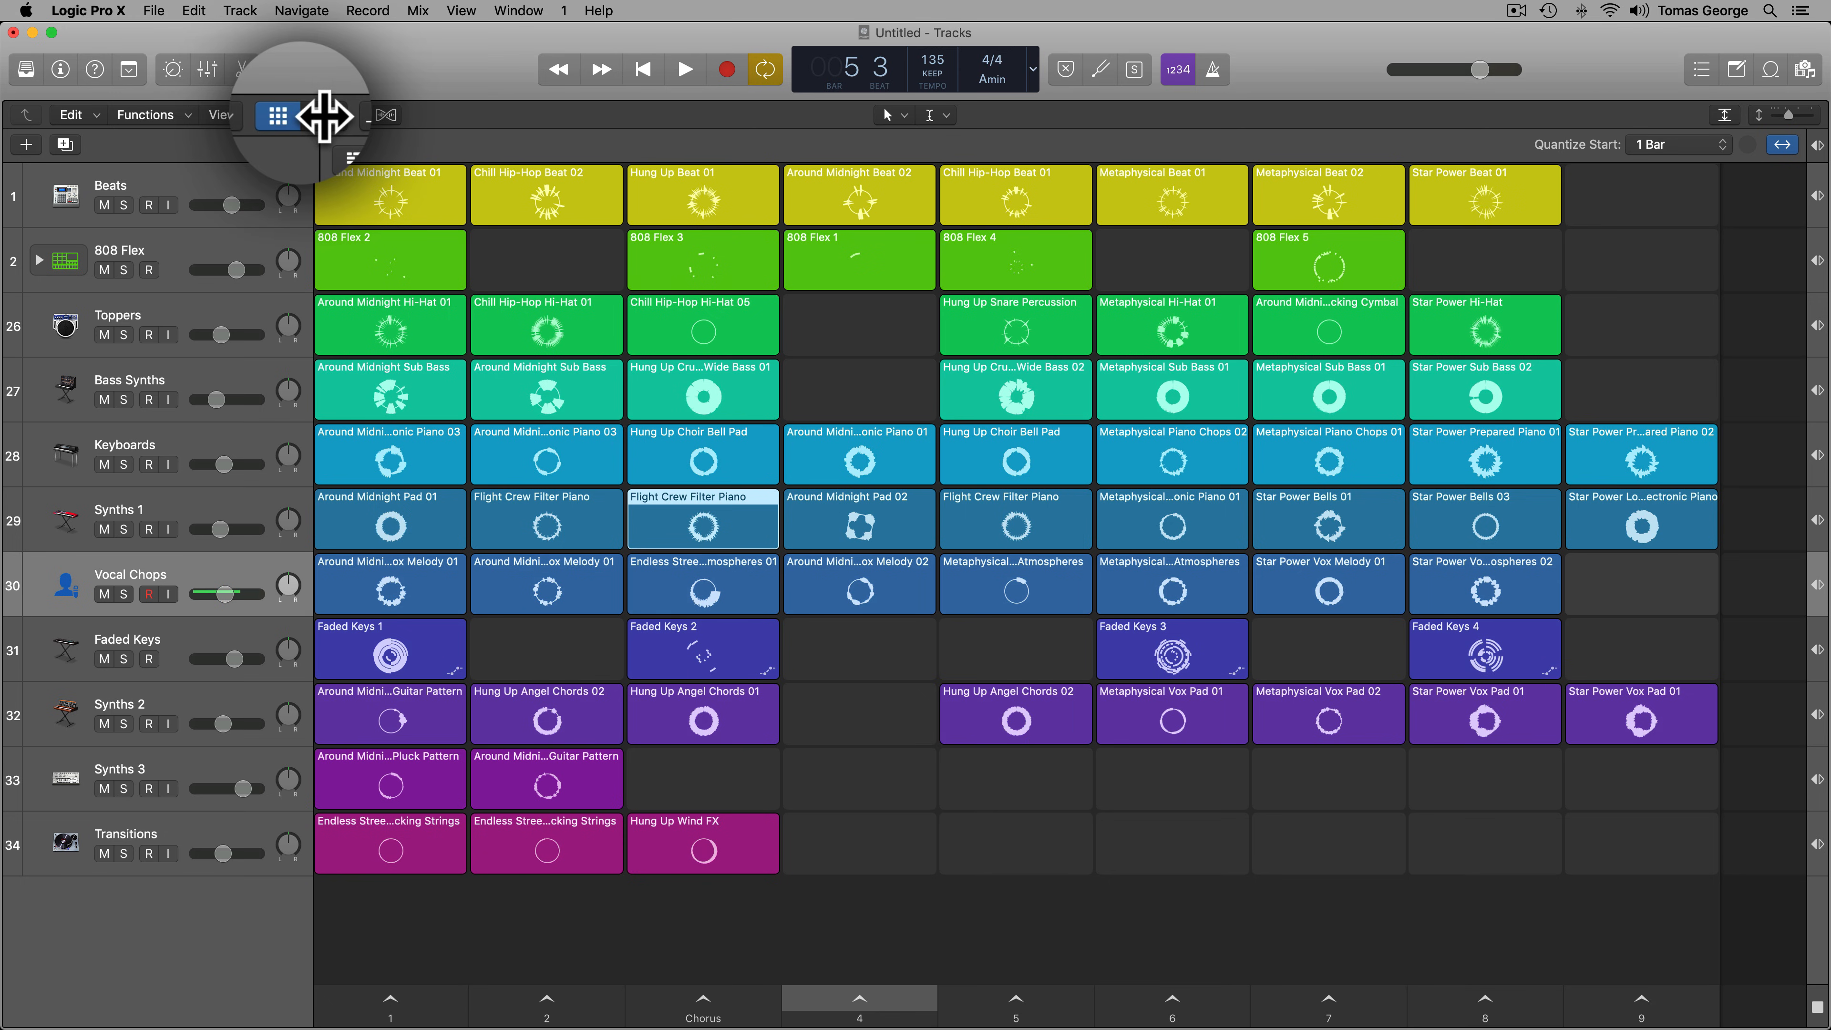
Show the Tracks area and copy the Metaphysical Beat 01 cell to the Beats timeline and to the Synths 3 cell of scene 4
left_click(317, 115)
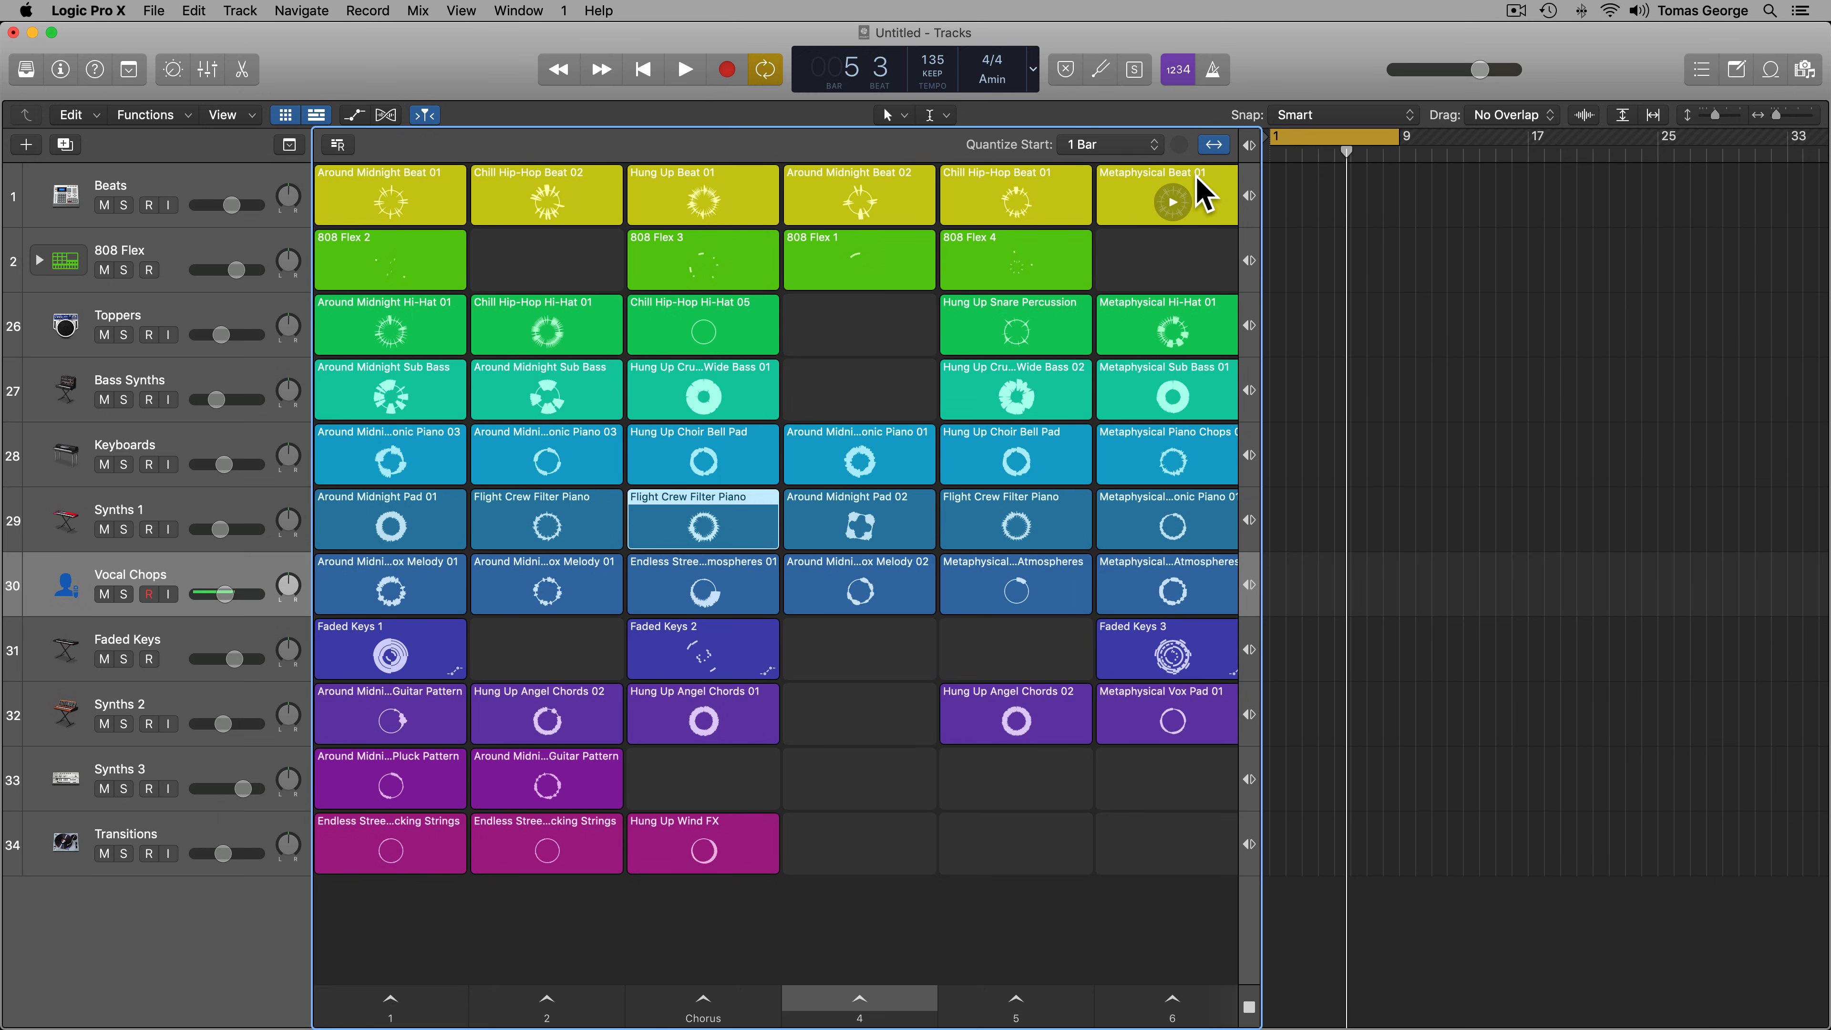
left_click_drag(1202, 184, 886, 409)
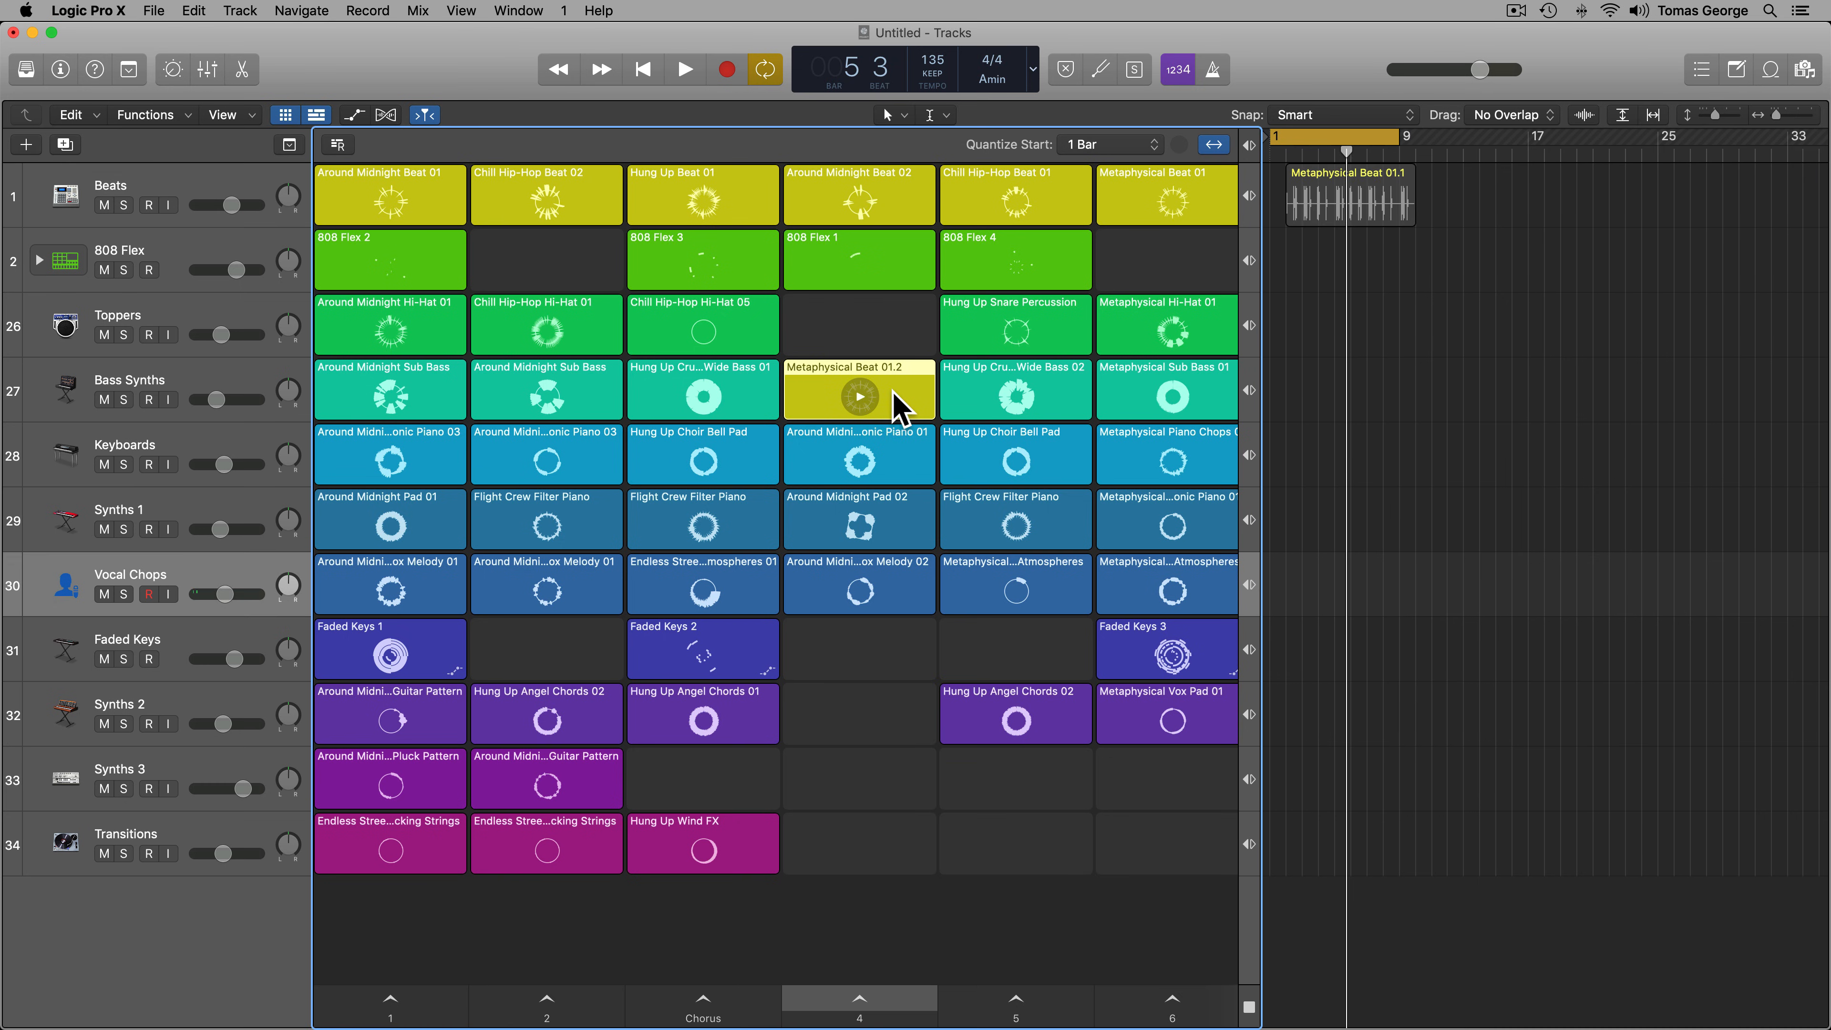
left_click_drag(885, 397, 872, 770)
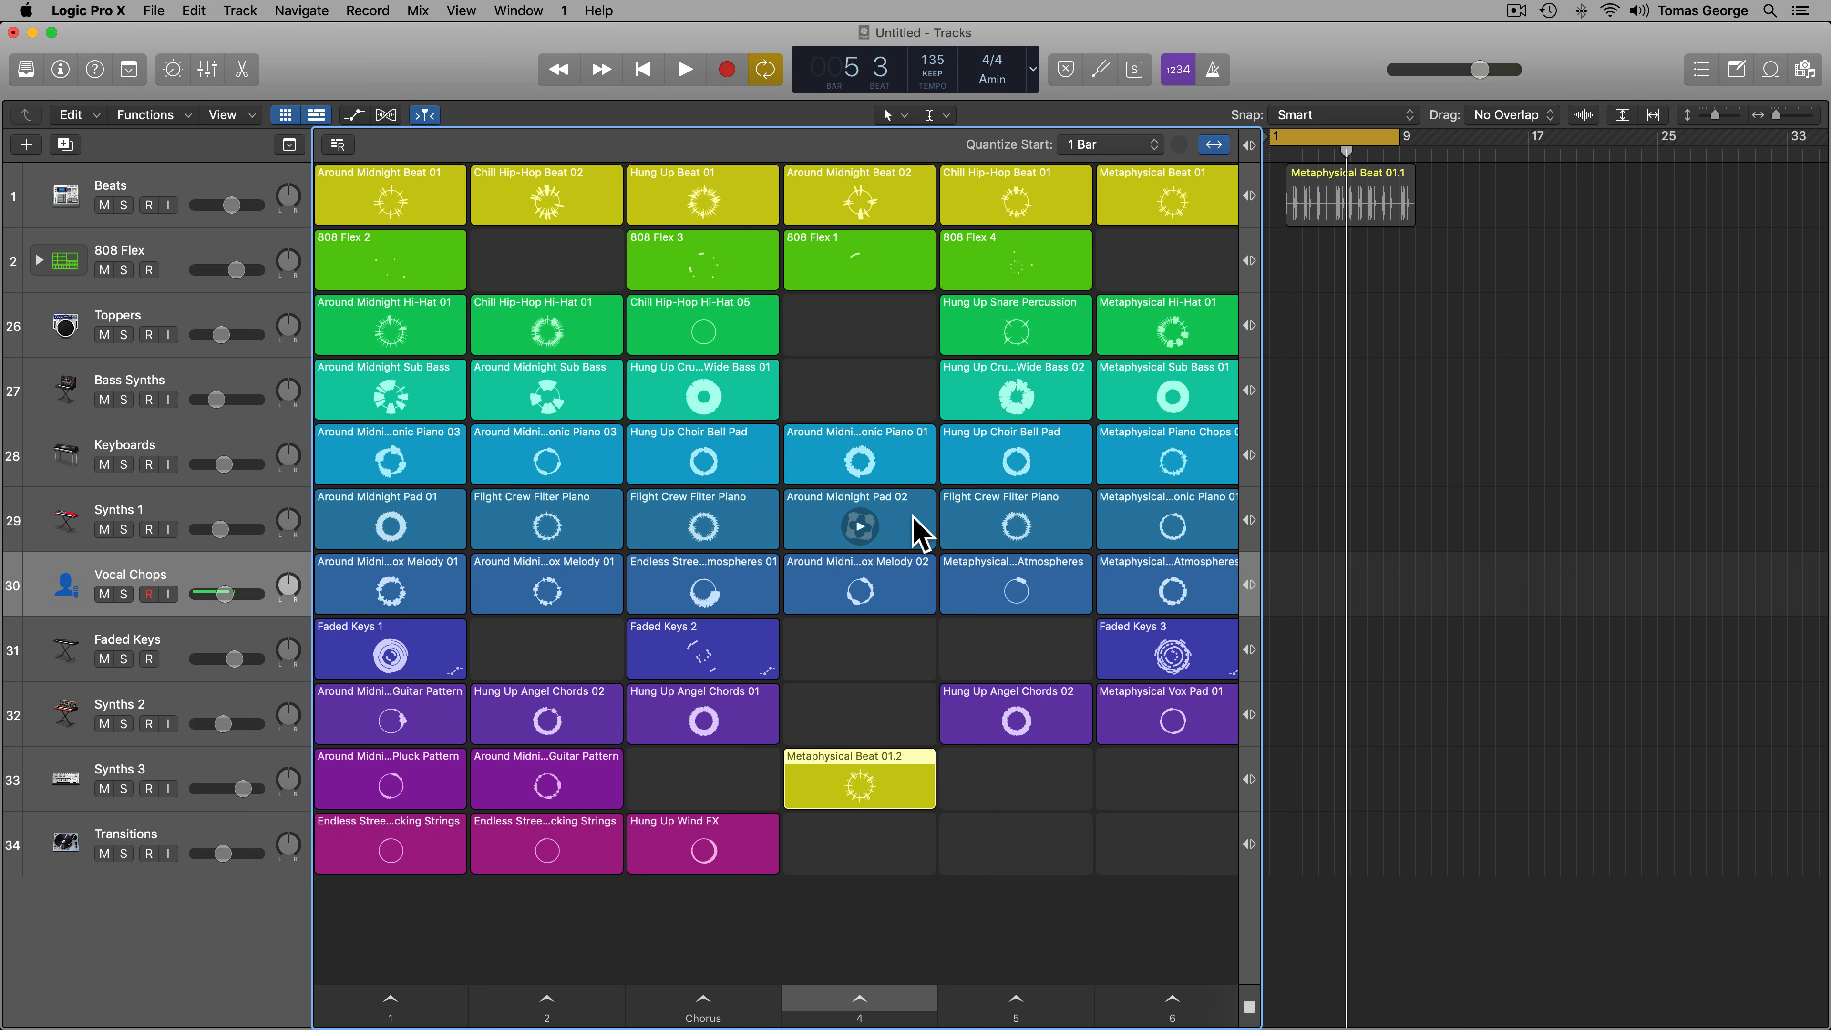
Add the Apple Loop 12-8 Acoustic Strum 01 to the Transitions cell of scene 4 and close the Loop Browser
left_click(1769, 70)
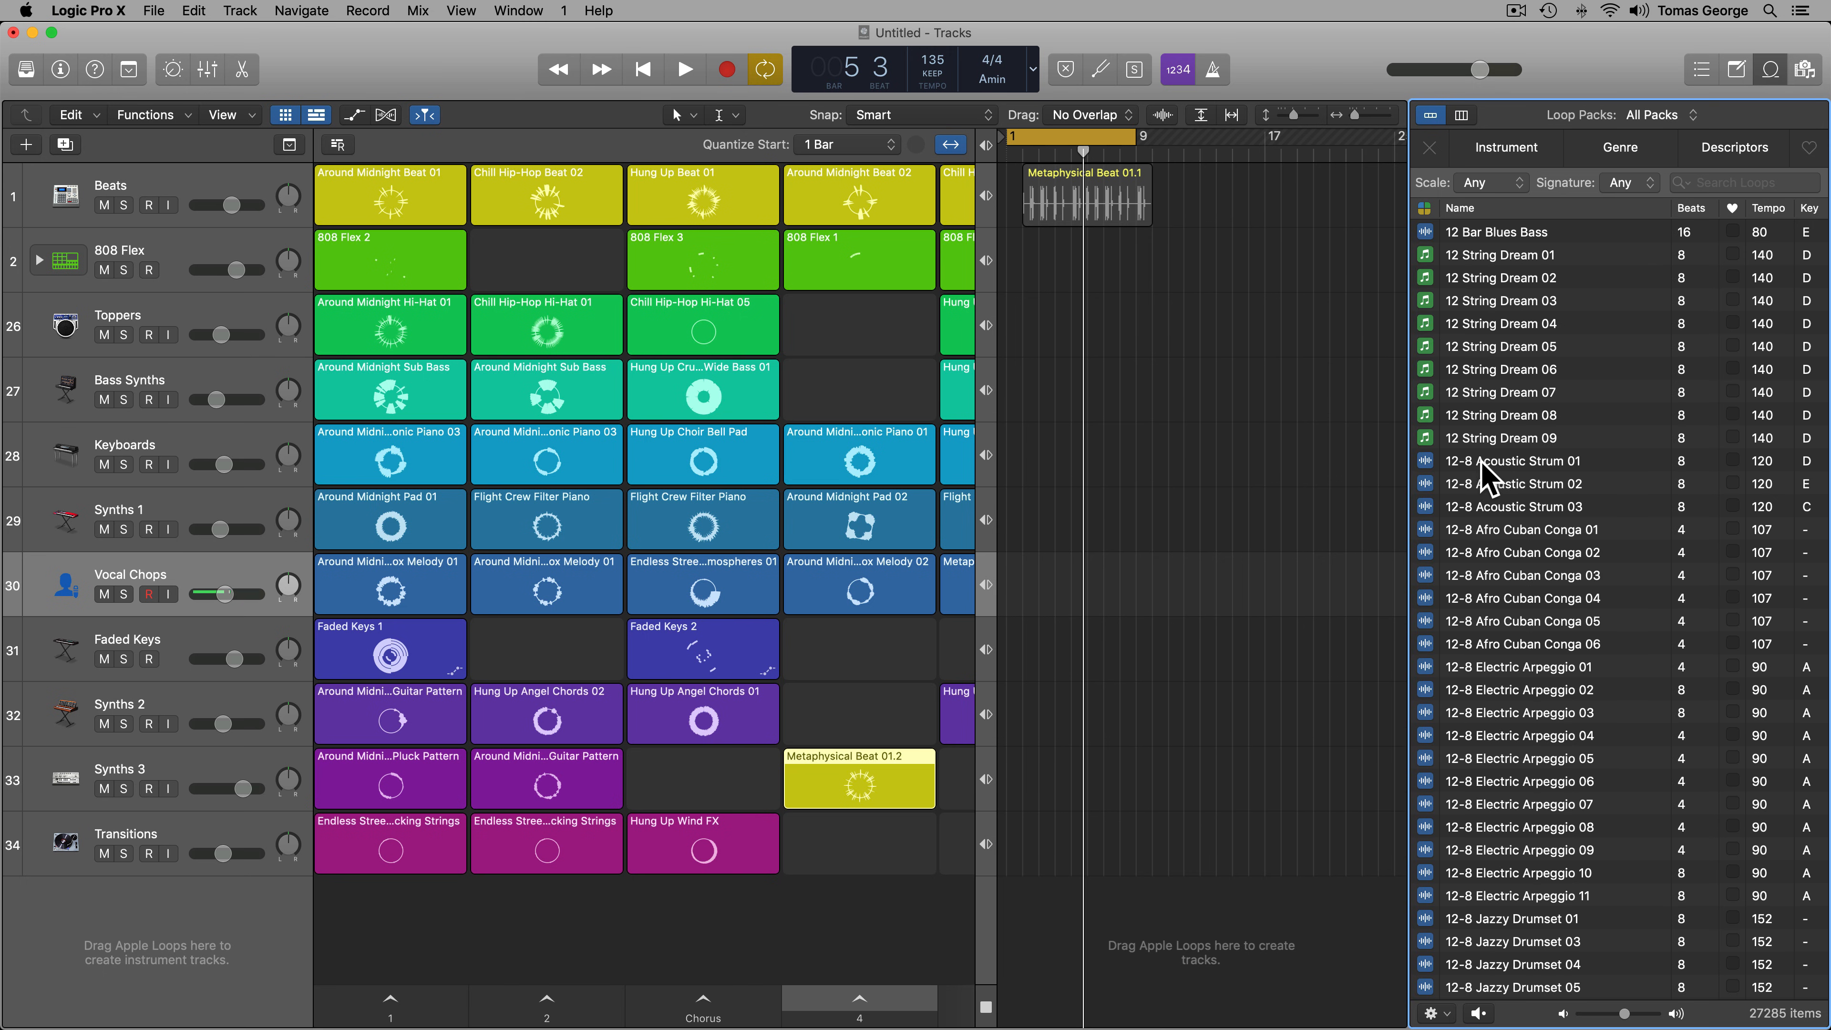
left_click_drag(1496, 480, 836, 854)
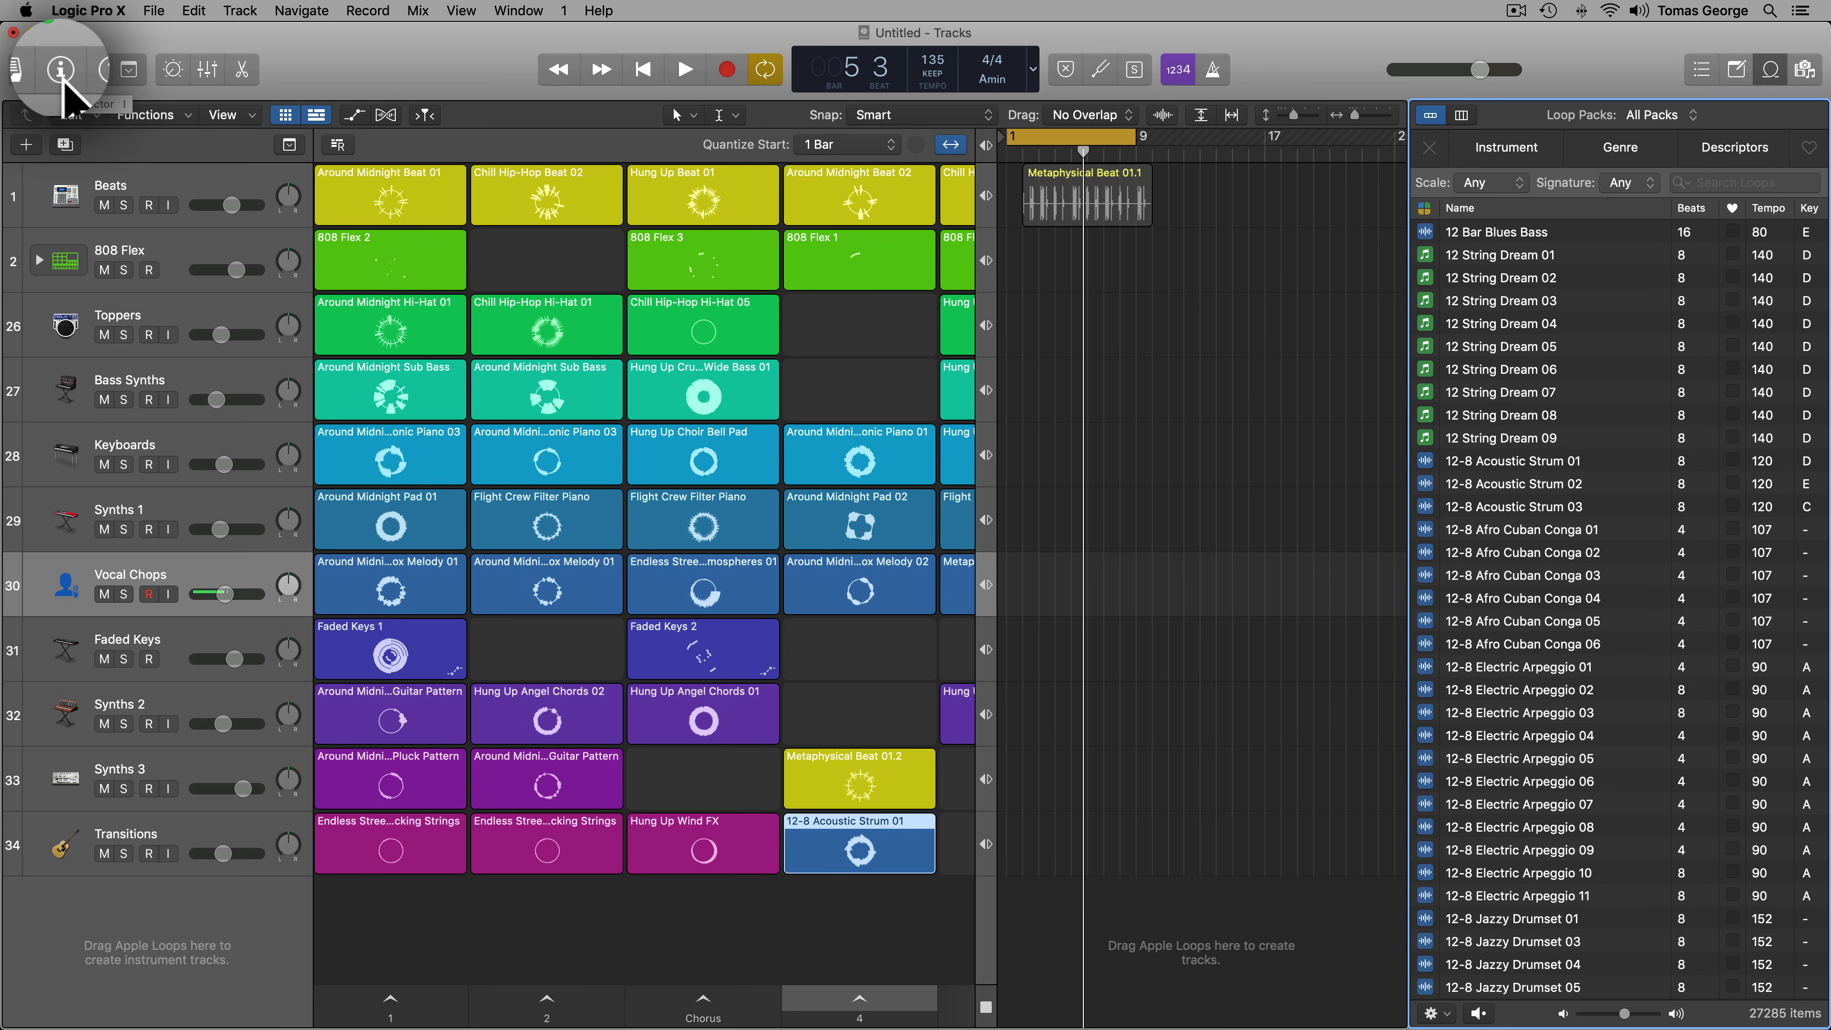
left_click(1772, 70)
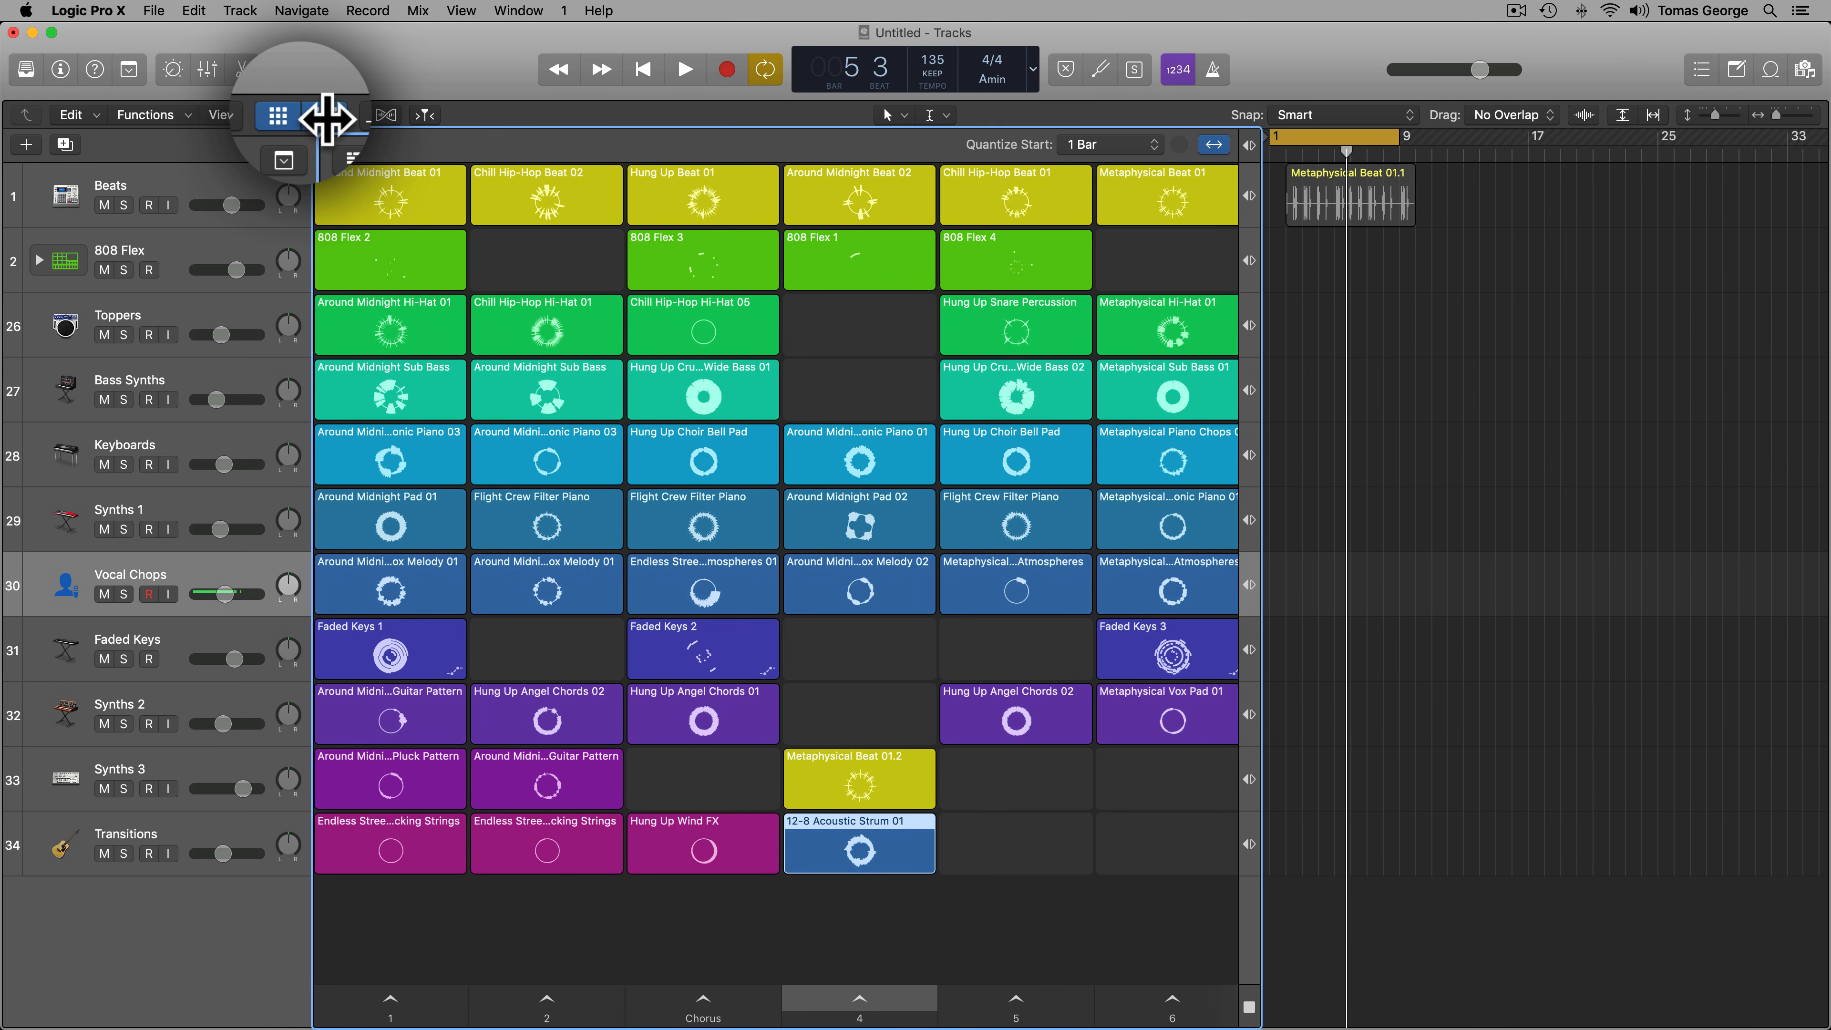
Hide the Tracks area and show the inspector for the selected 12-8 Acoustic Strum 01 cell
left_click(318, 115)
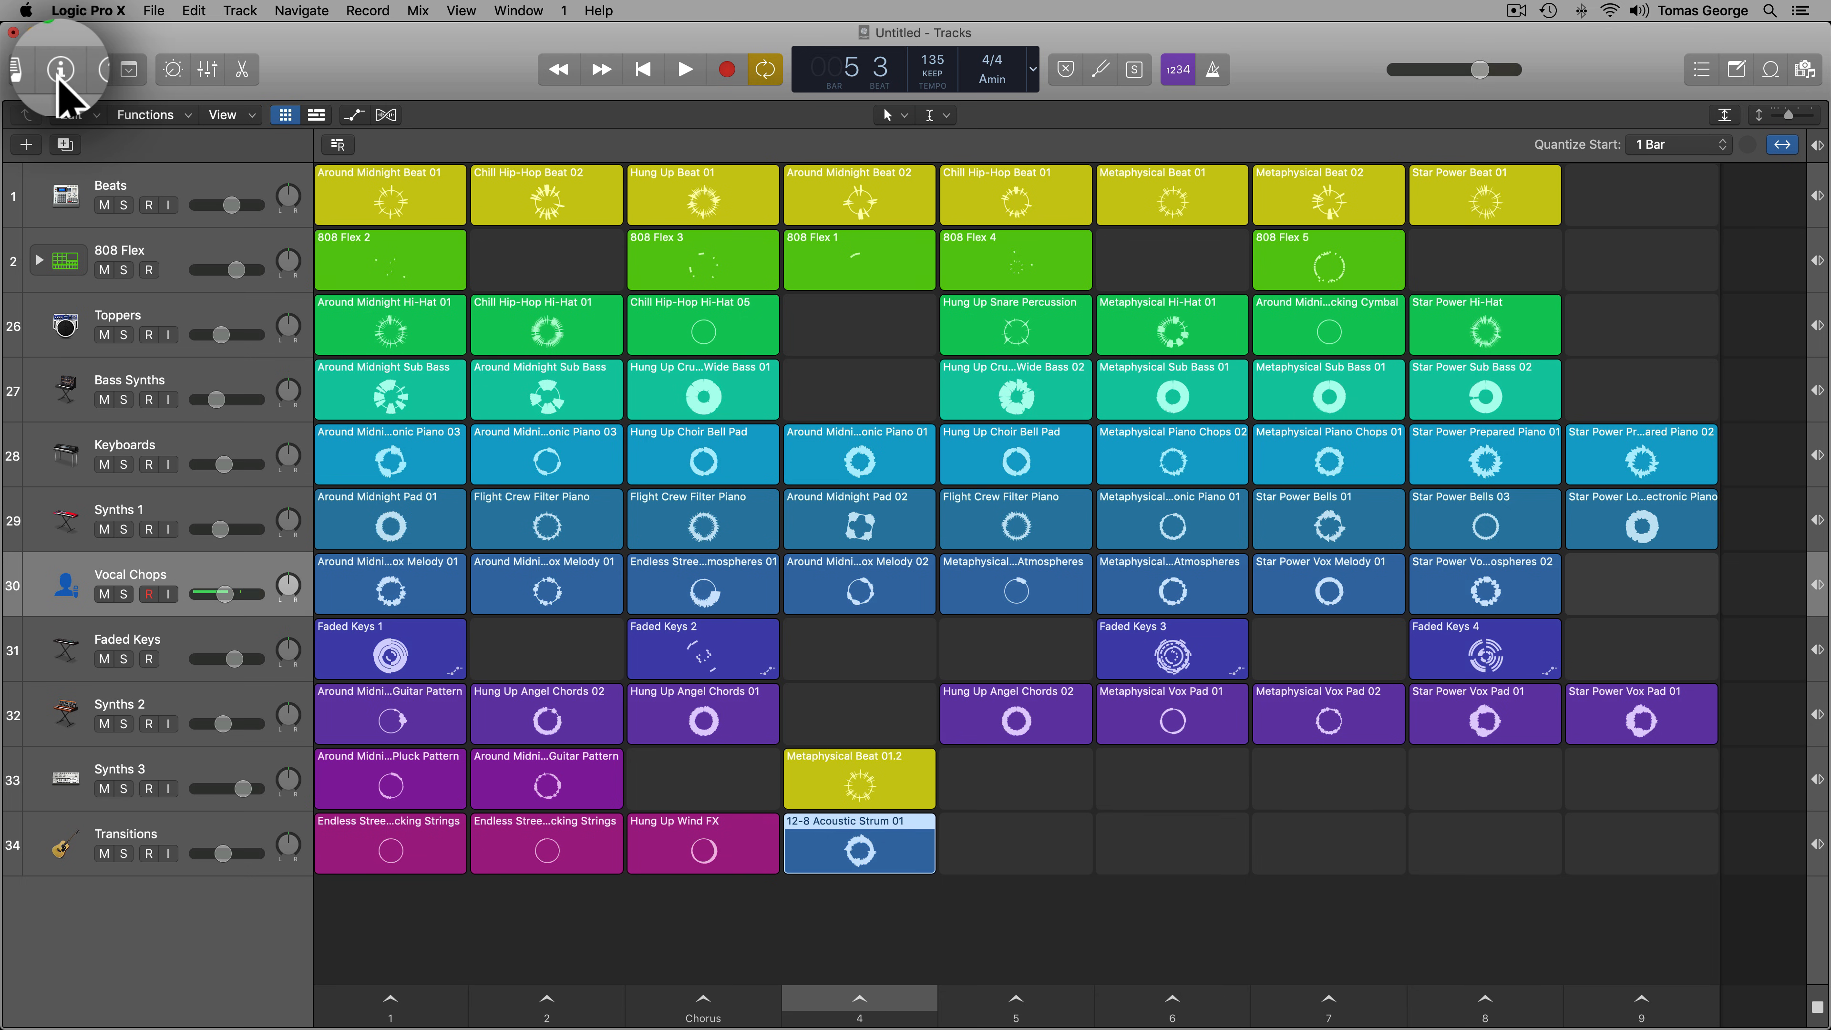
key("i")
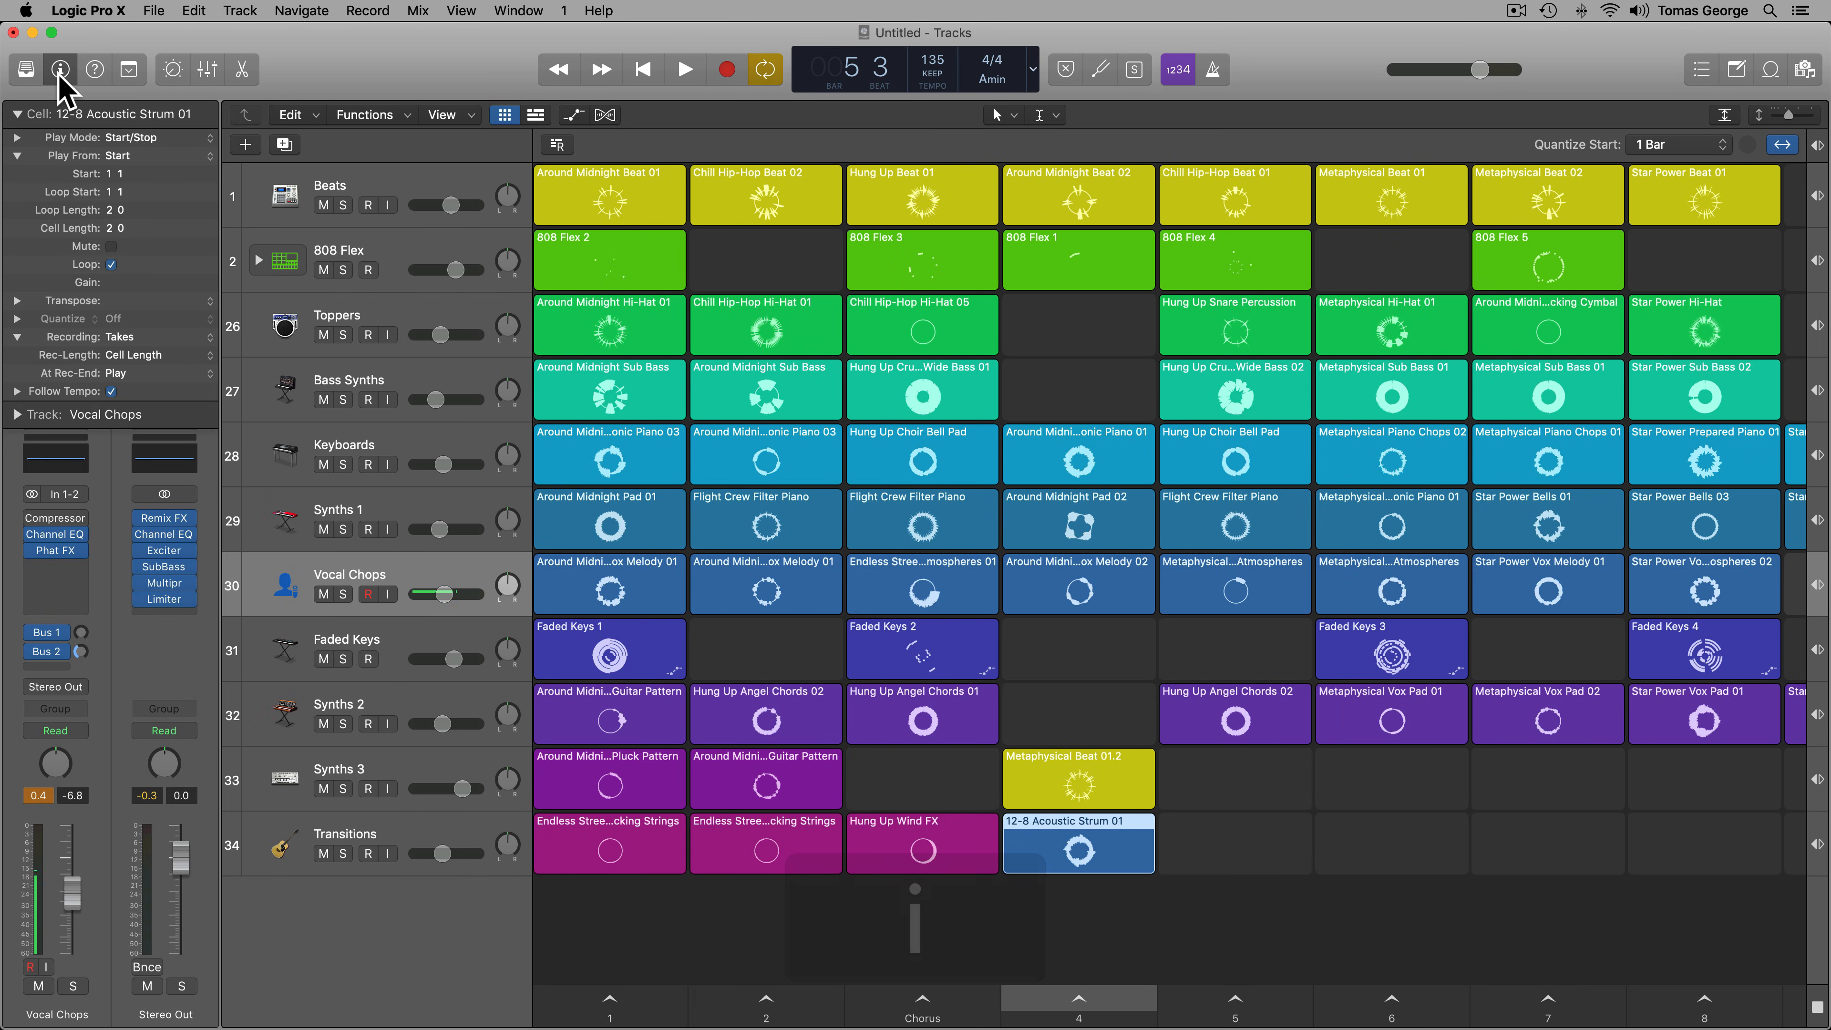